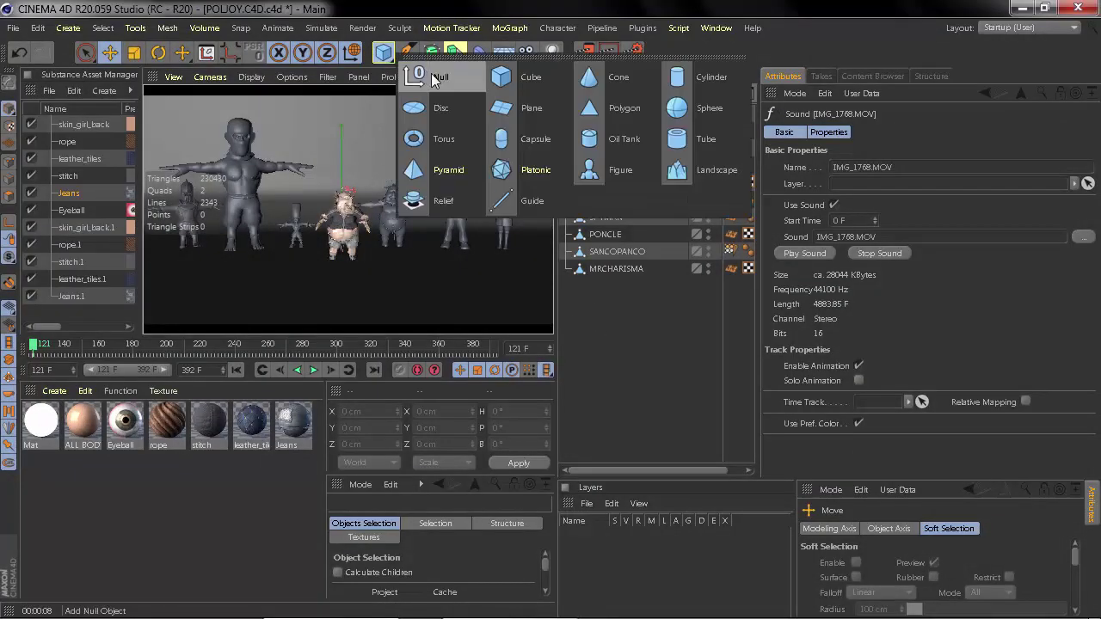
Add a Null between SANCOPANCO and NINJORK named 'CINEMA 4D ILE STILIZE OZGUN KARAKTERLER YARATABILIRSIN'
drag(390, 59, 431, 73)
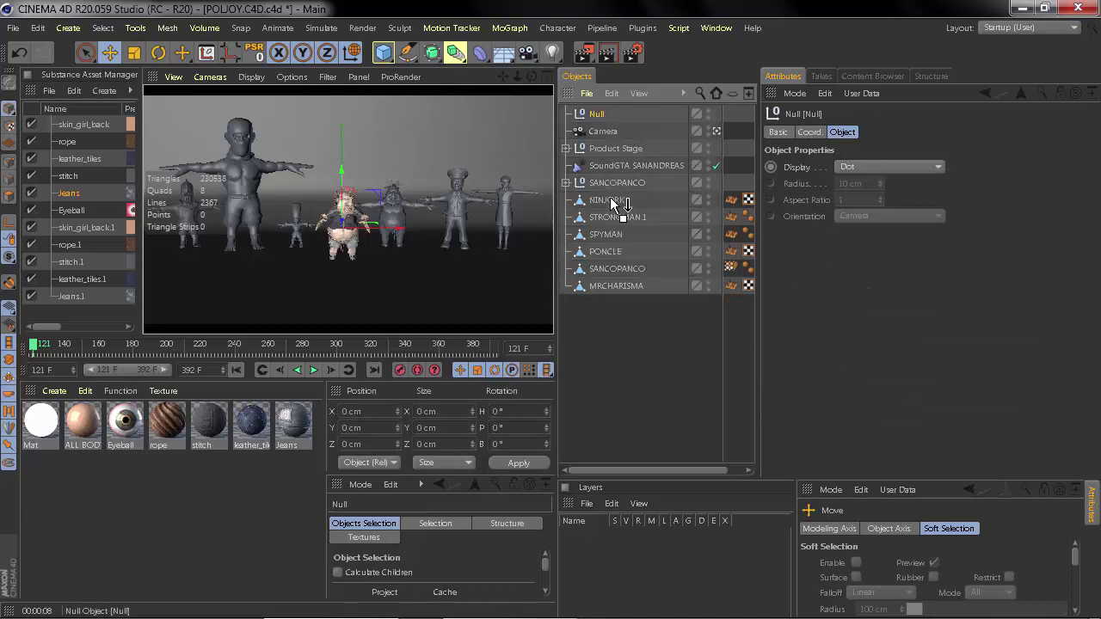
drag(613, 199, 606, 191)
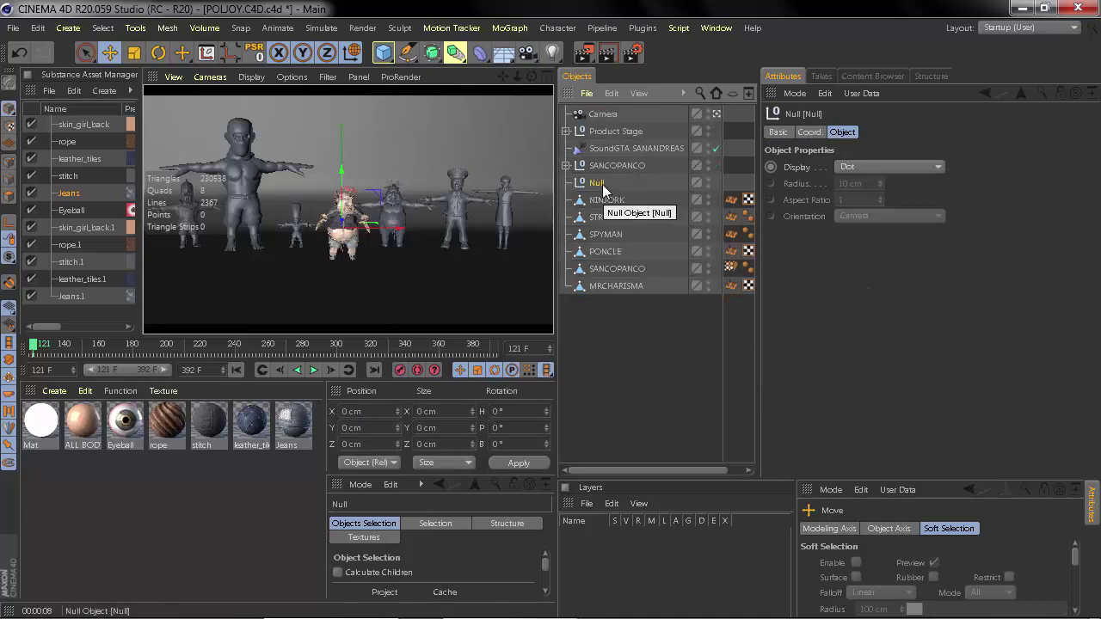
double_click(602, 183)
text(A 4D)
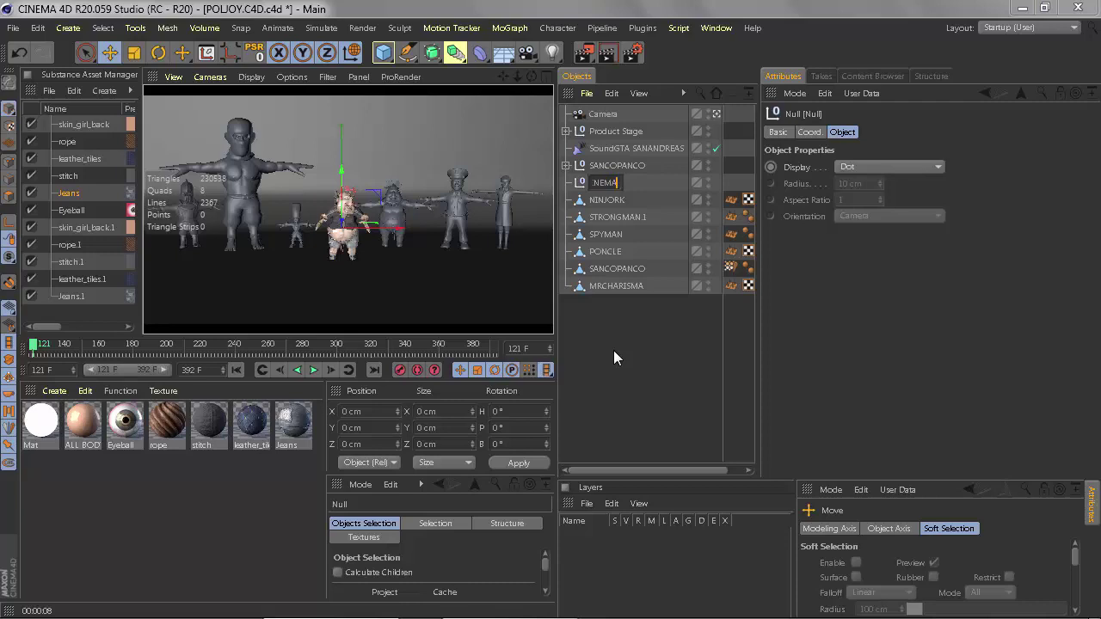
text(E)
text( STILL)
text(ZE)
text( OZ)
text(G)
text(UN KARAK)
text(TERLER)
text( TARAT)
text(OR Y)
text(ARS)
text(ILRSI)
text(N)
key(Return)
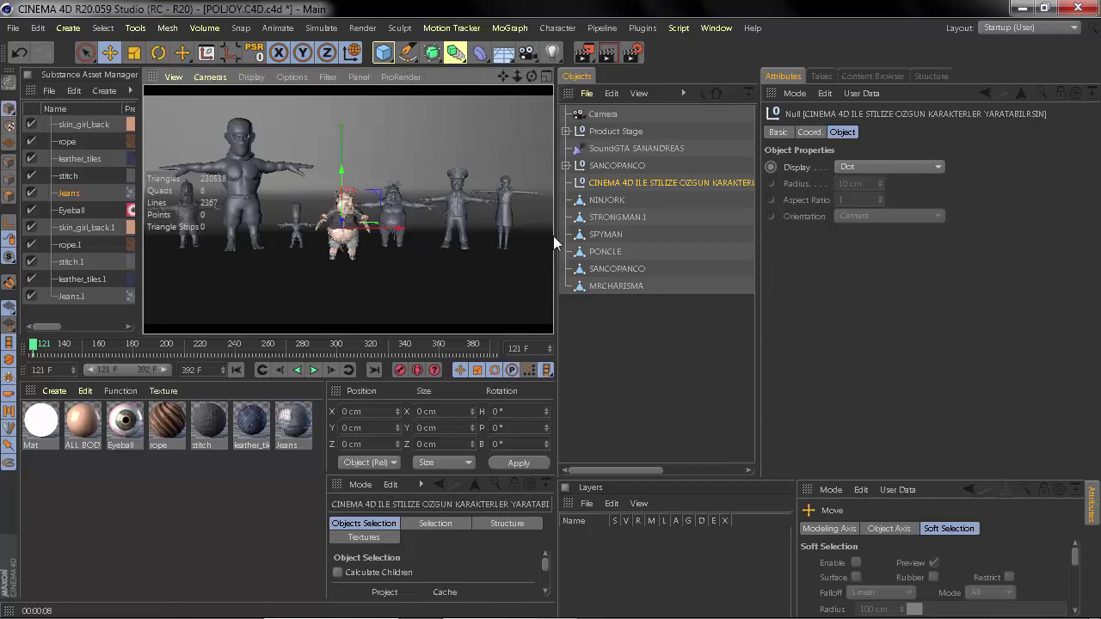
Select the NINJORK character and frame it in the viewport
drag(553, 235, 443, 235)
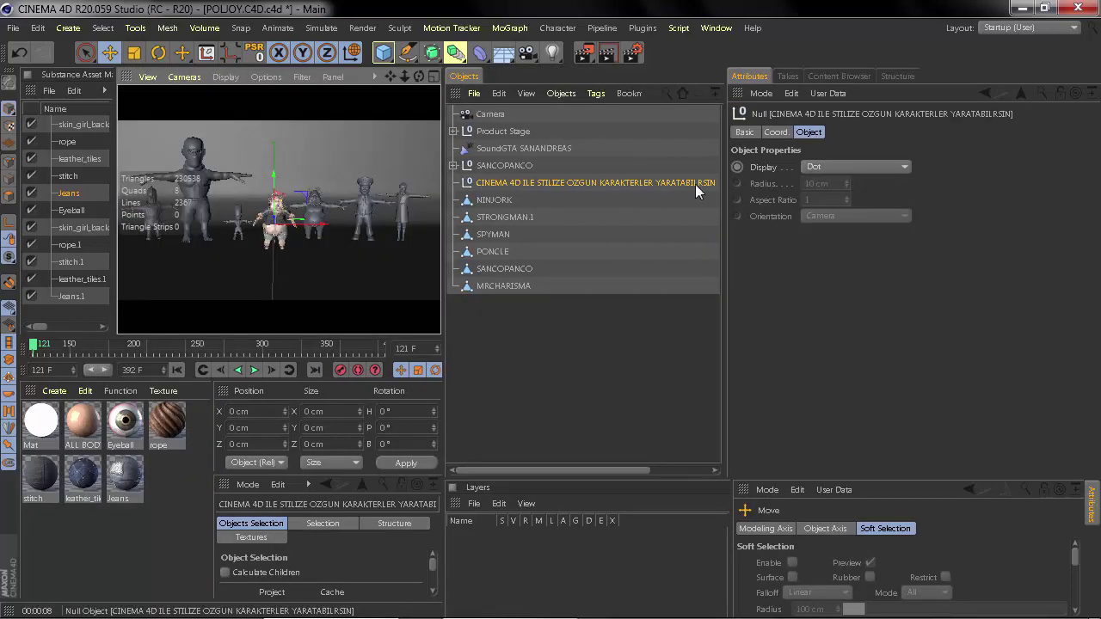
click(500, 200)
drag(602, 470, 695, 471)
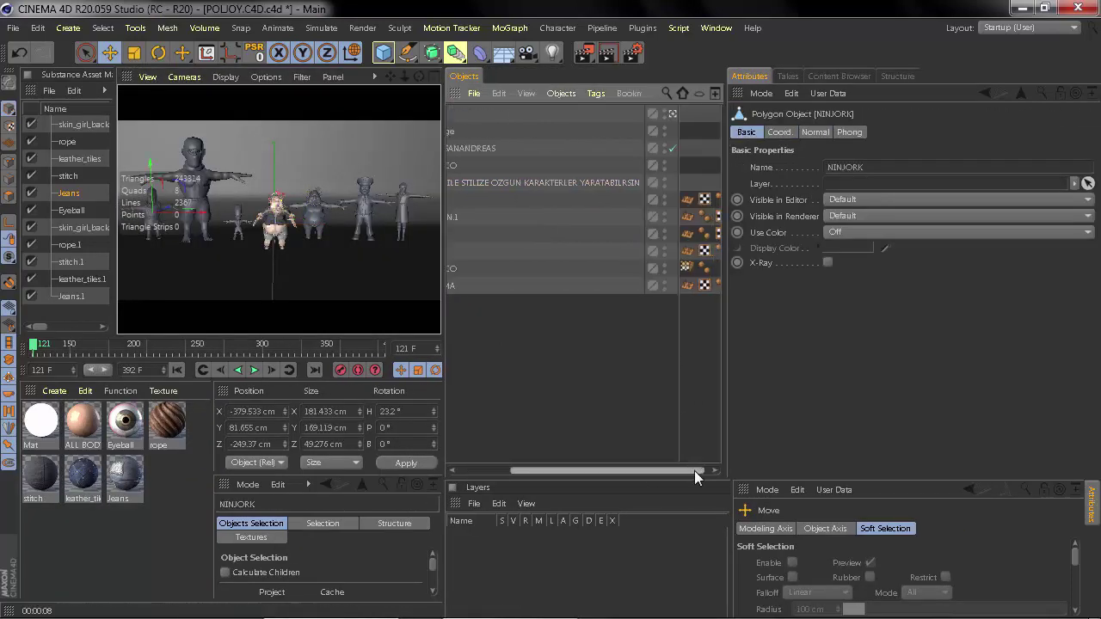
drag(663, 361, 569, 352)
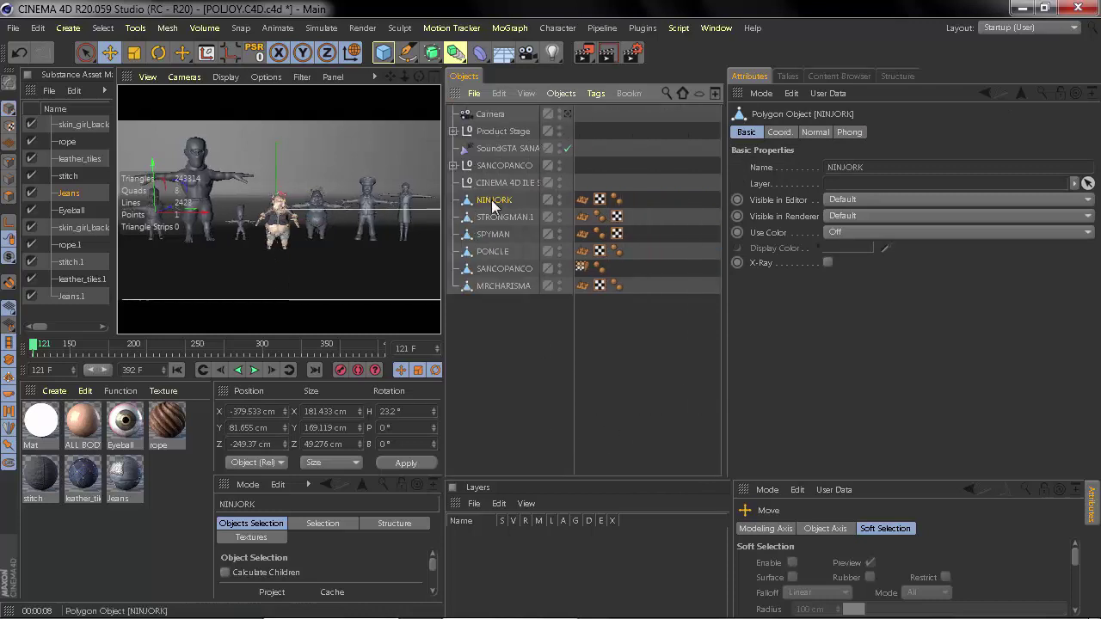
key(o)
drag(404, 86, 277, 209)
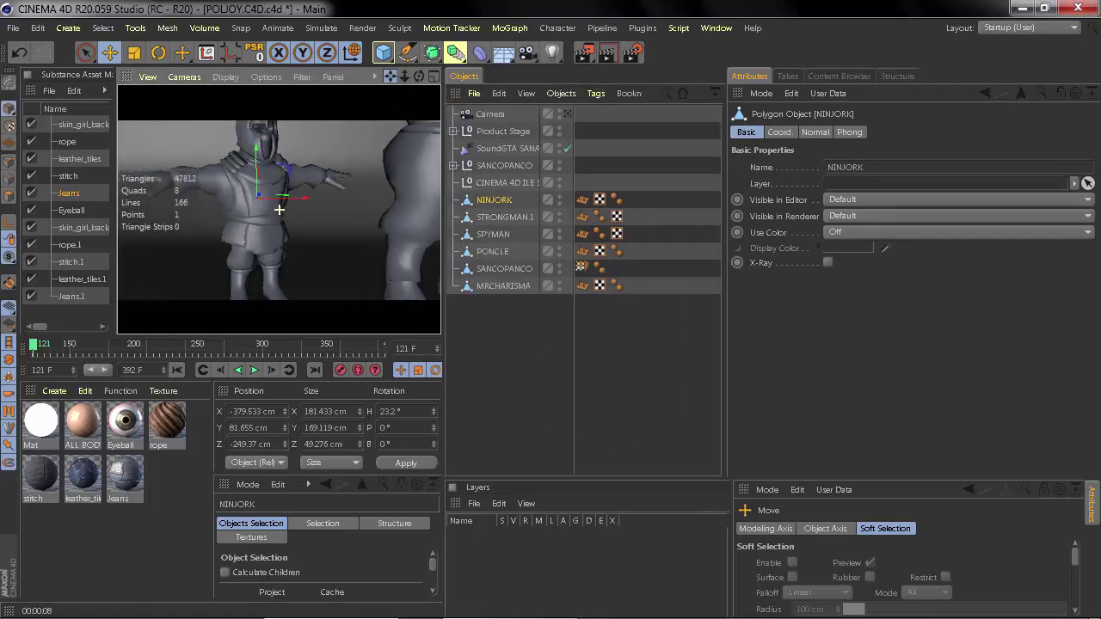
Collapse the Material, Coordinates and Substance panels so the viewport fills the left column
ctrl+click(37, 397)
ctrl+click(43, 397)
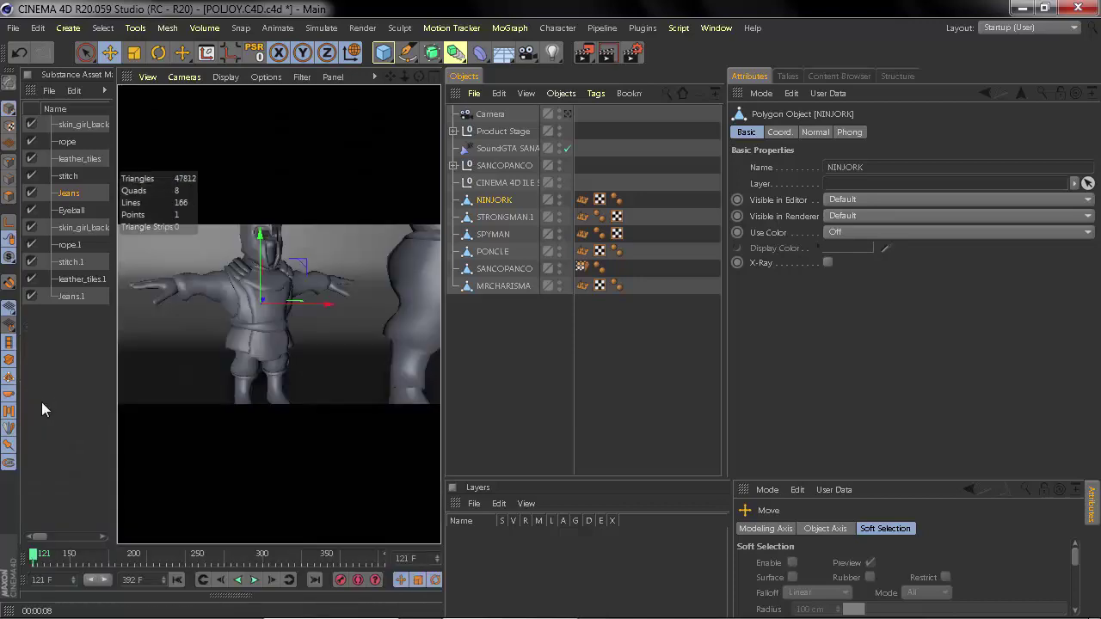
ctrl+click(27, 74)
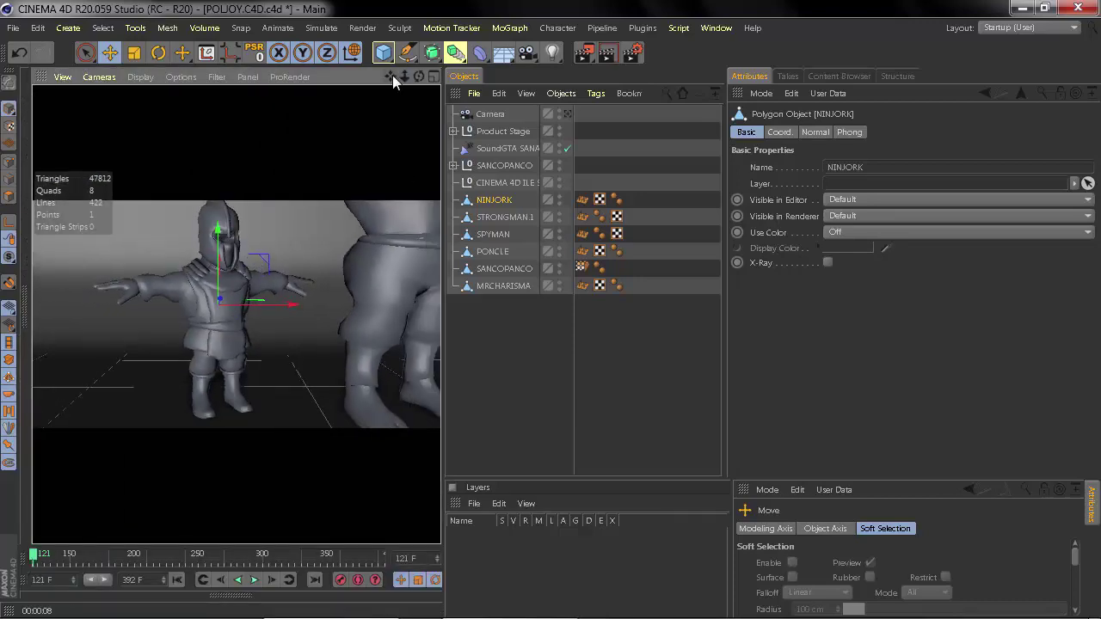
drag(393, 75, 285, 324)
Show the ninja briefly as wireframe Lines, return to Gouraud shading, and select STRONGMAN.1
click(180, 77)
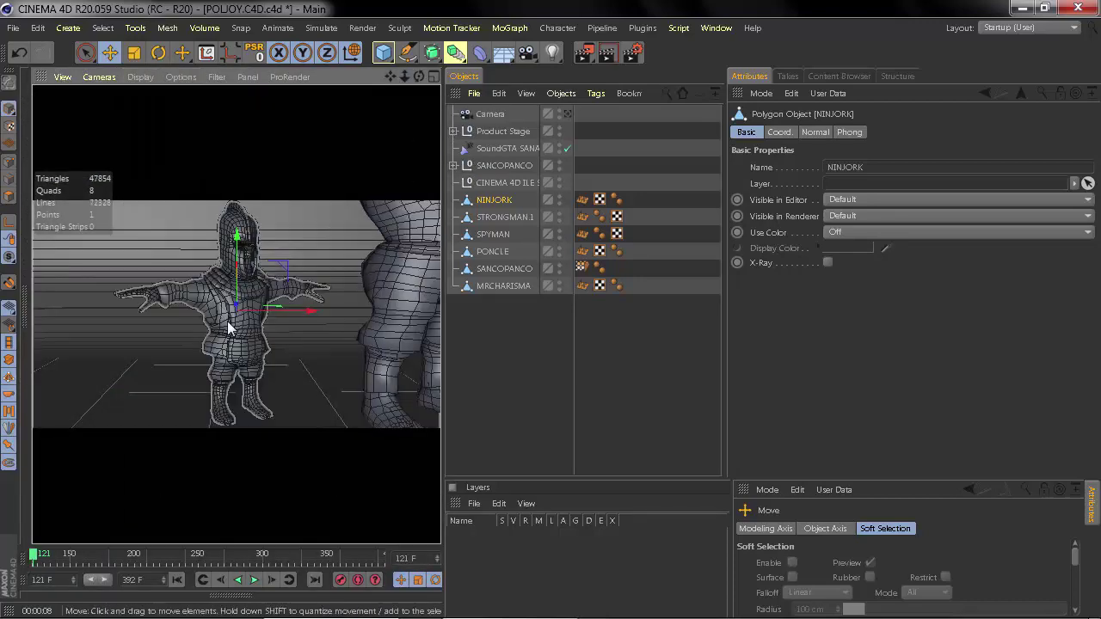
mouse_move(418, 76)
mouse_down()
mouse_move(235, 314)
mouse_move(207, 233)
mouse_up()
click(147, 77)
click(159, 93)
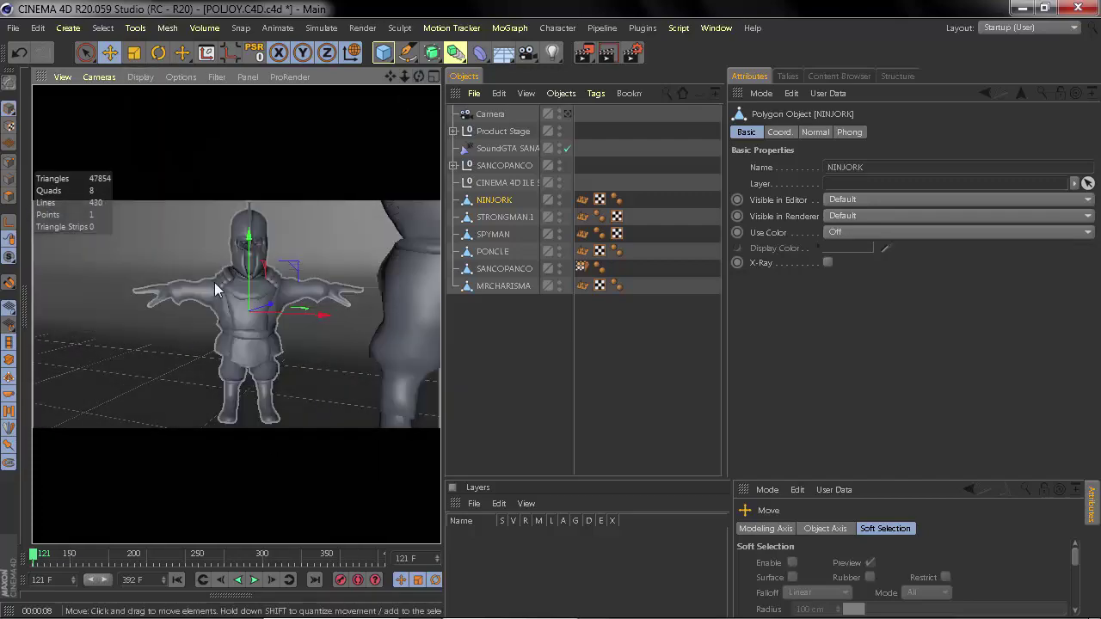
scroll(214, 282, up, 3)
scroll(251, 245, up, 3)
scroll(252, 244, down, 5)
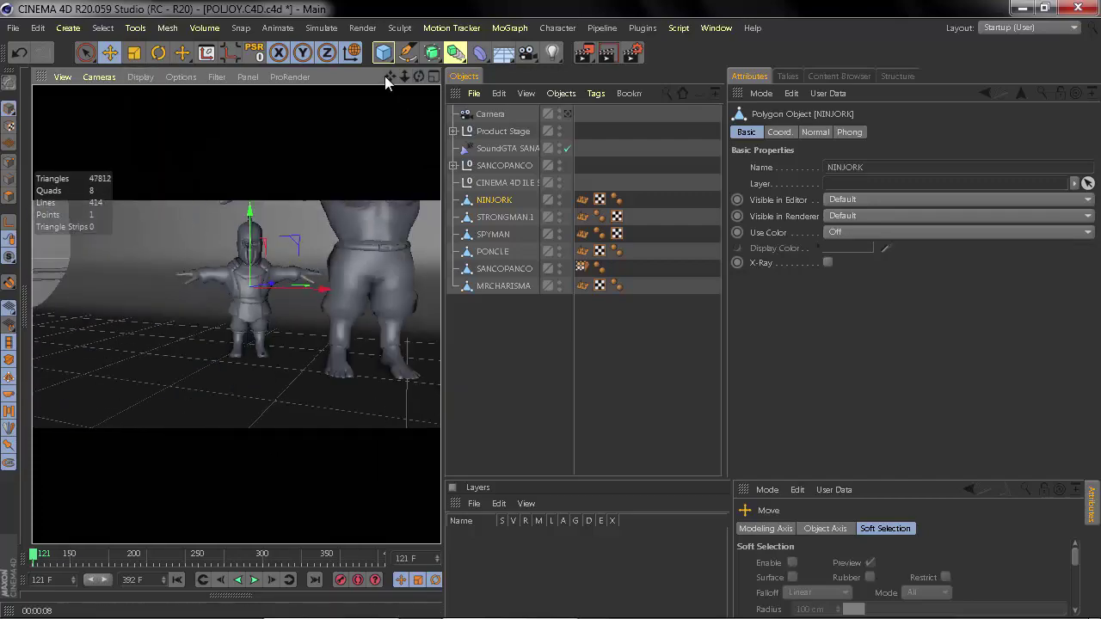
click(426, 188)
Frame the strongman's face and eyes up close with wireframe lines shown
mouse_move(390, 78)
mouse_down()
mouse_move(237, 314)
mouse_move(260, 292)
mouse_up()
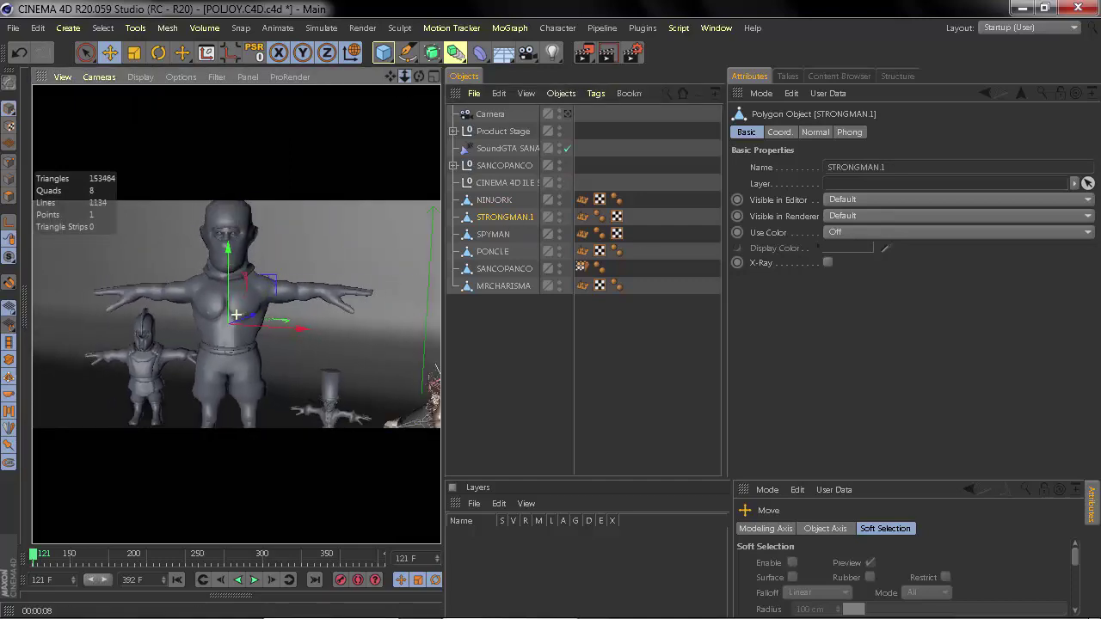
click(141, 77)
click(164, 108)
scroll(208, 314, up, 3)
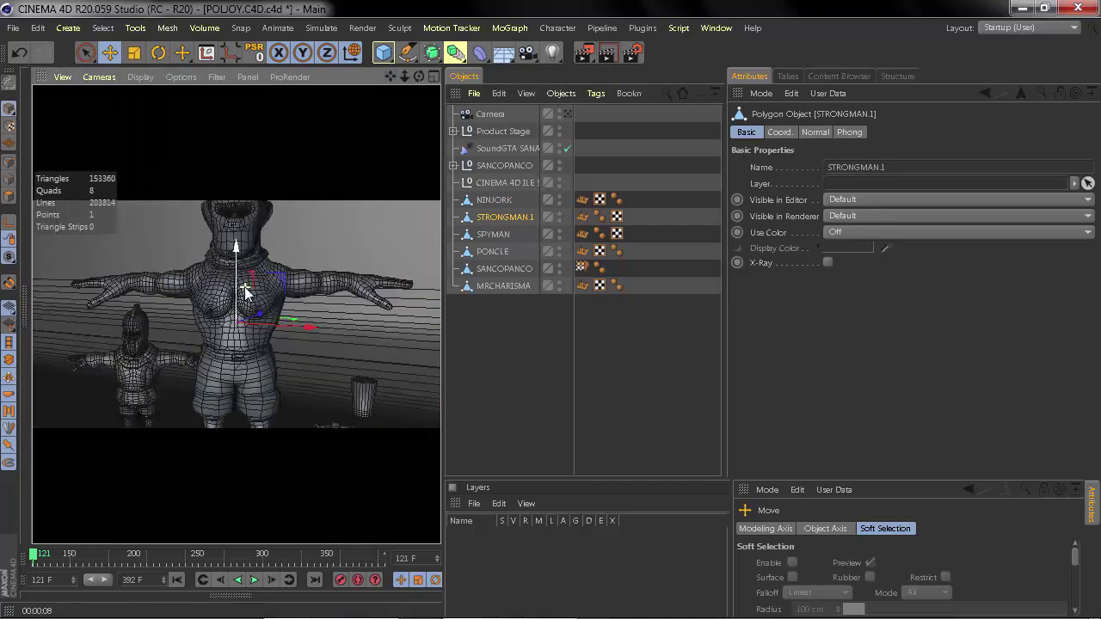
scroll(208, 313, up, 2)
drag(404, 76, 205, 338)
scroll(225, 265, up, 3)
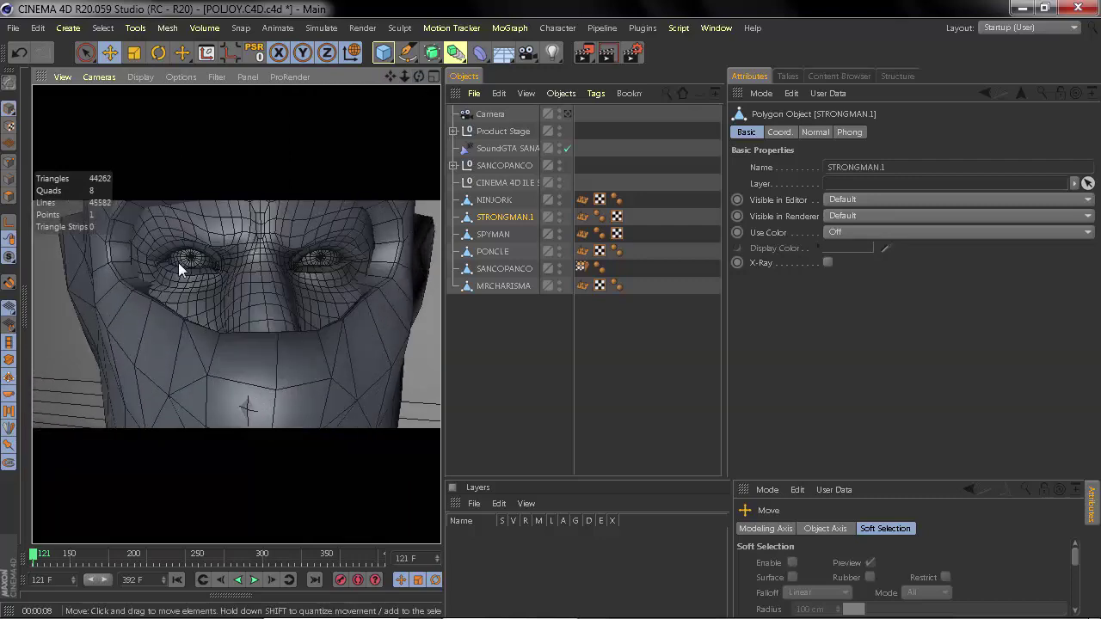
click(140, 76)
click(165, 129)
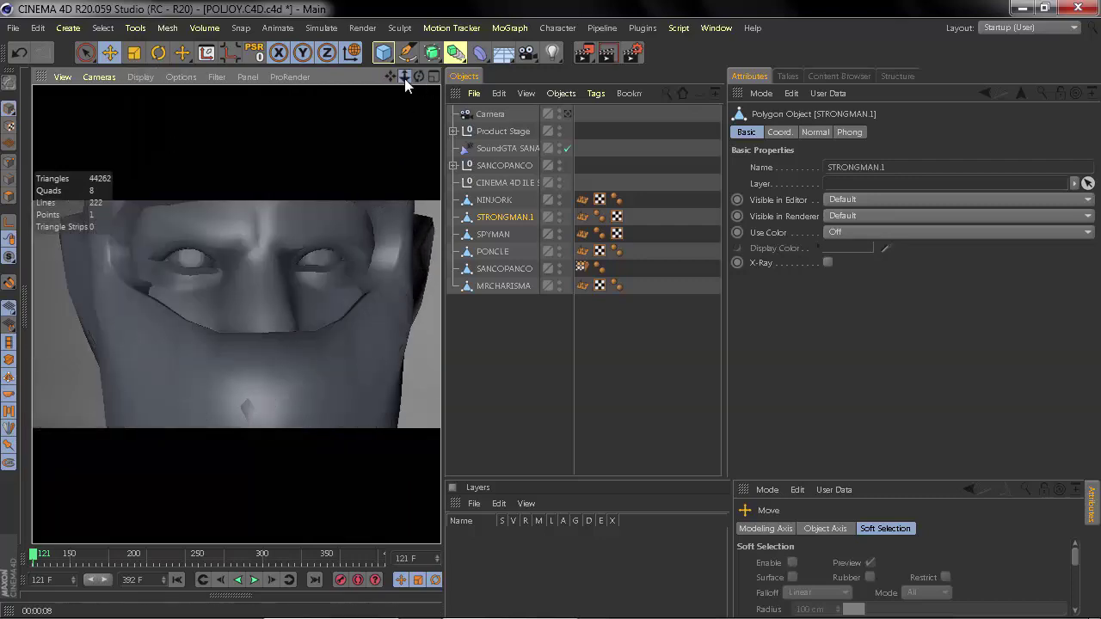
drag(405, 78, 311, 249)
click(140, 76)
click(167, 107)
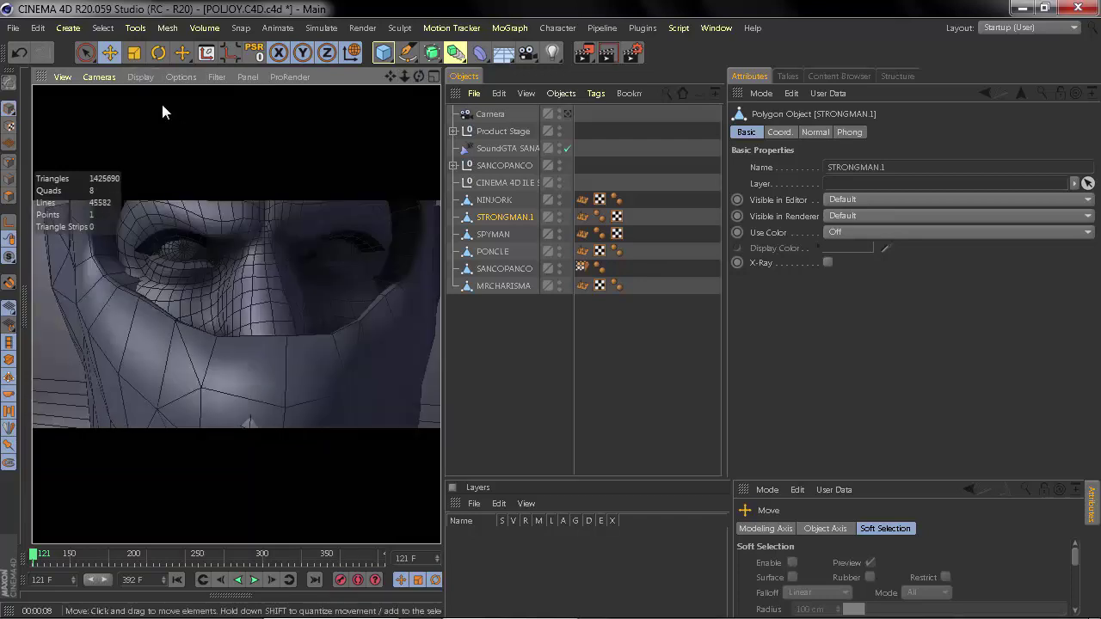
In Polygon mode, select both eye polygons and extrude them with a -0.2 cm offset
click(8, 196)
scroll(185, 249, up, 3)
click(86, 52)
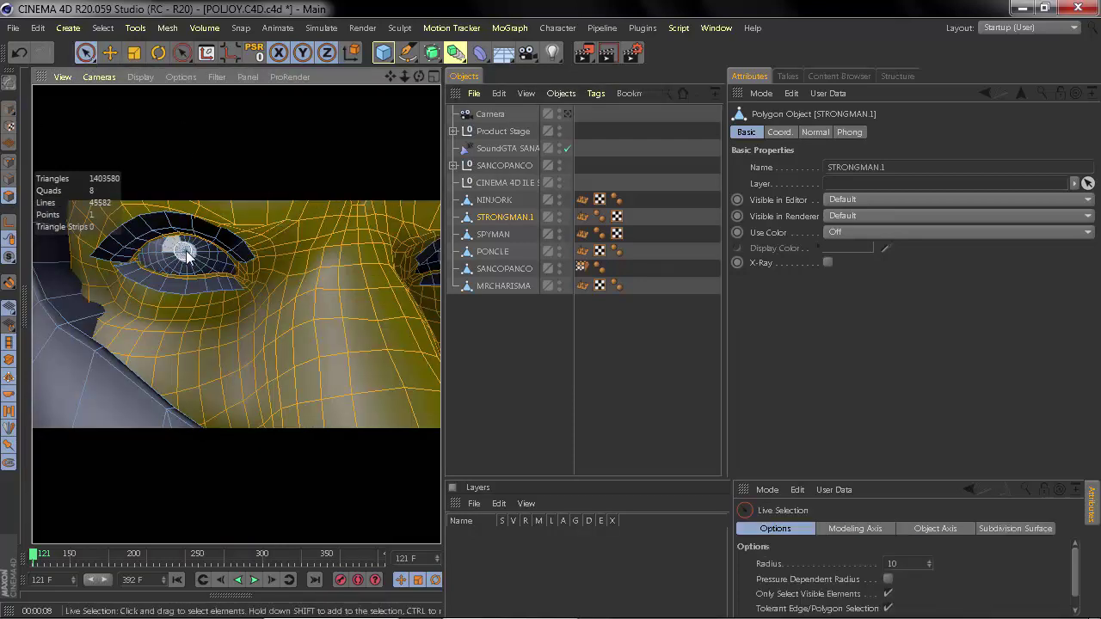
click(186, 256)
scroll(228, 297, down, 2)
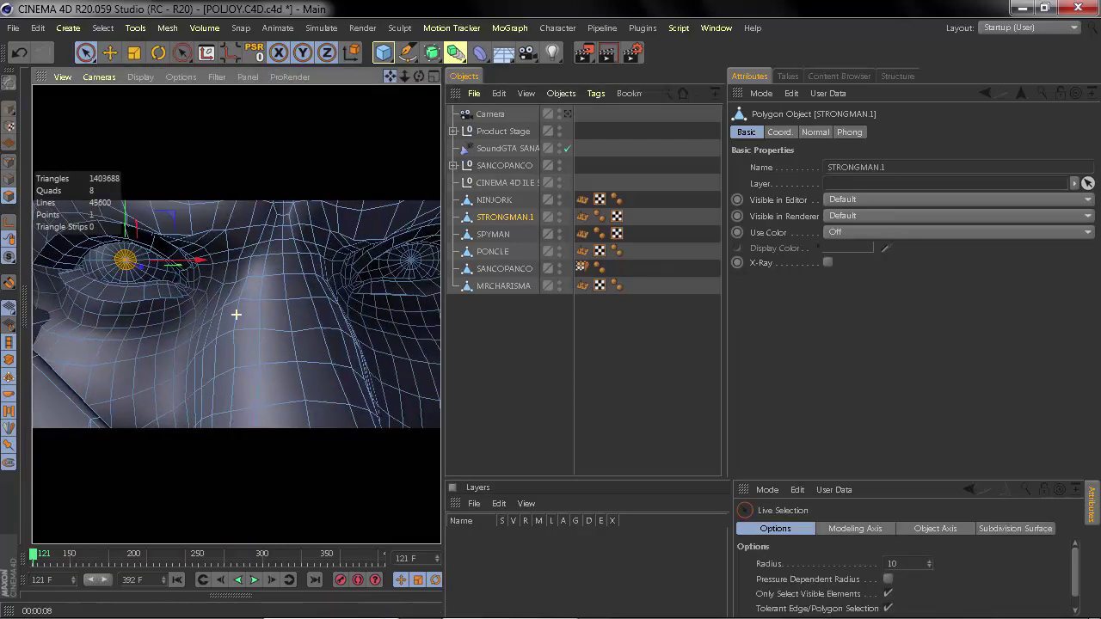
right_click(294, 330)
click(344, 332)
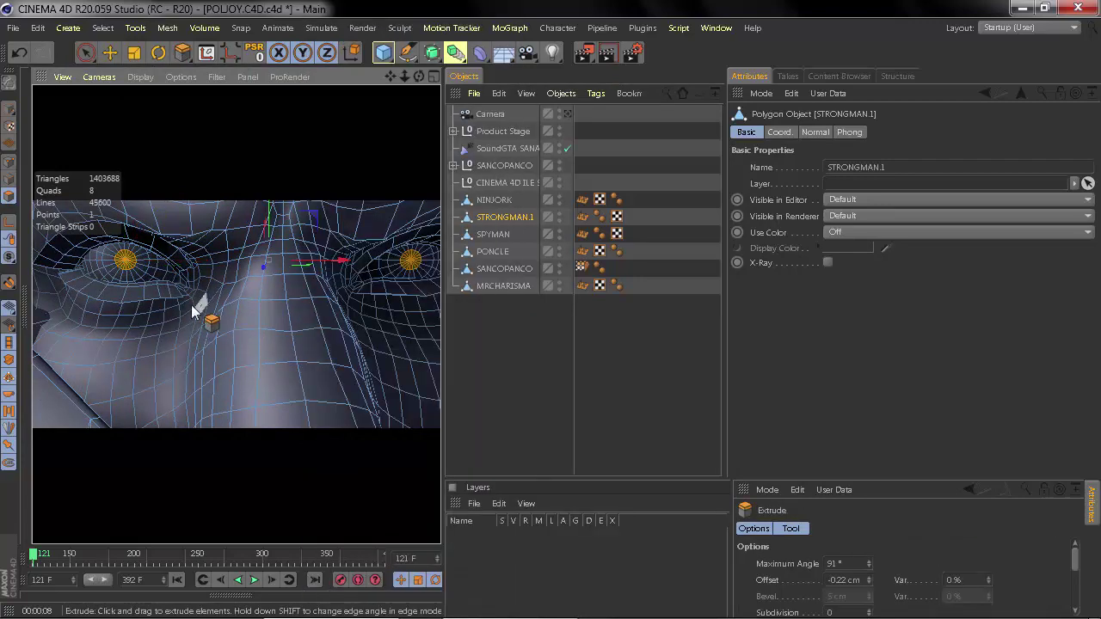
drag(190, 305, 194, 306)
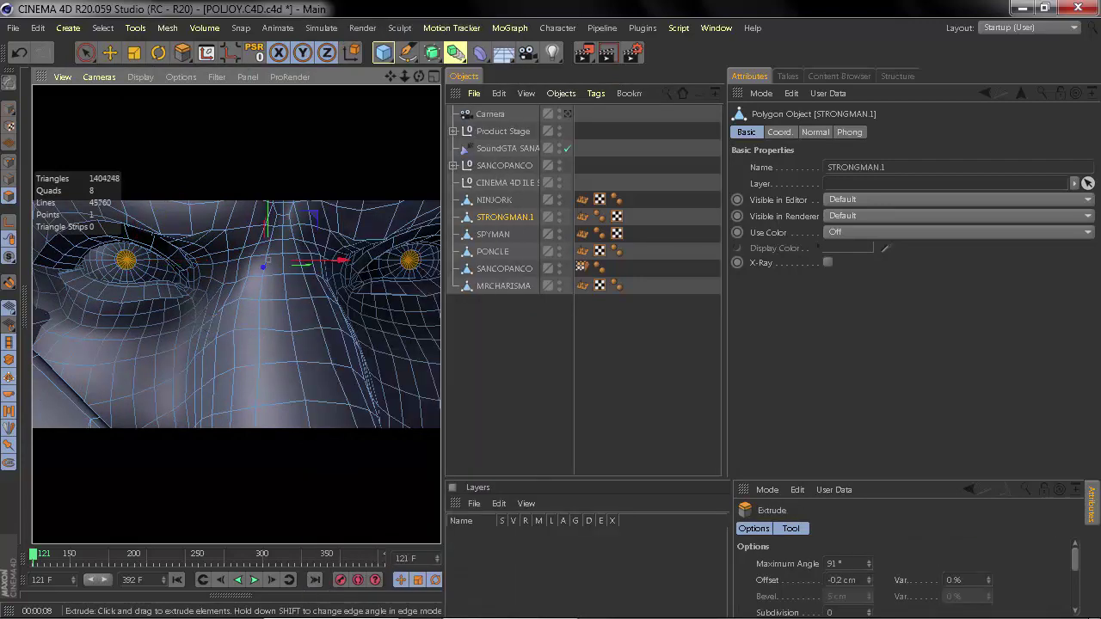
Deselect the strongman, return to plain Gouraud shading and pull back to the whole scene
click(495, 348)
click(140, 77)
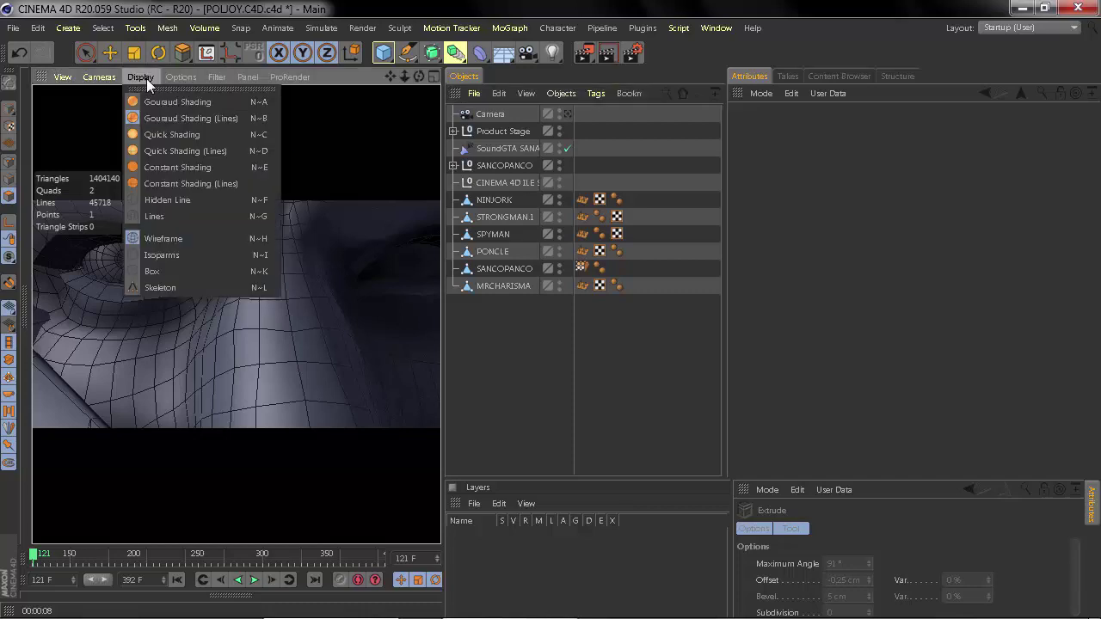
click(159, 103)
scroll(232, 309, up, 3)
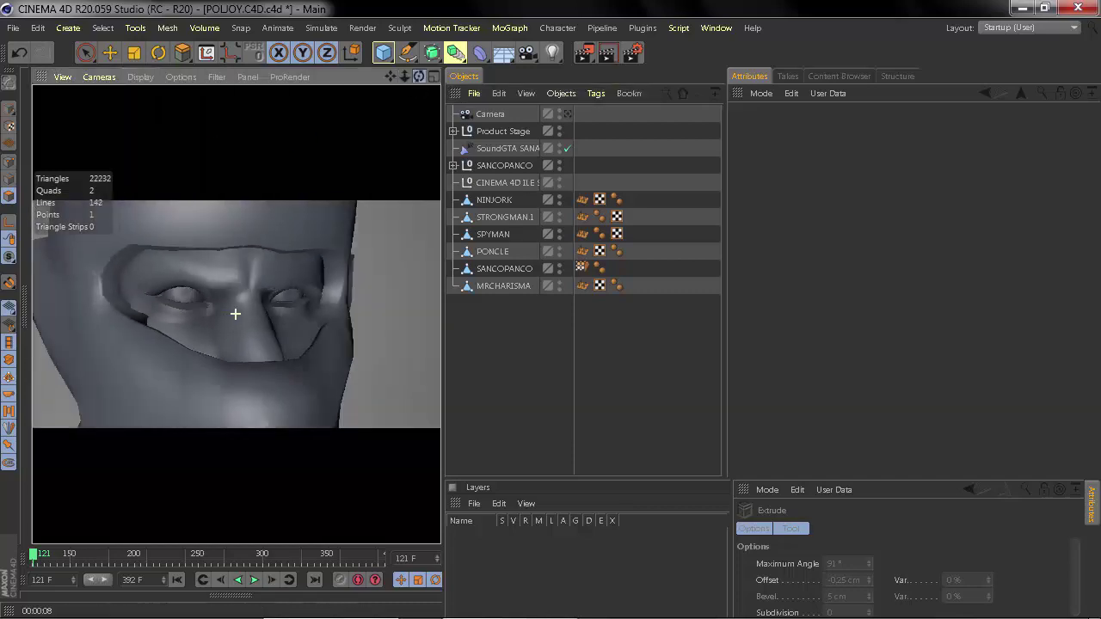
scroll(184, 294, up, 3)
drag(407, 78, 370, 112)
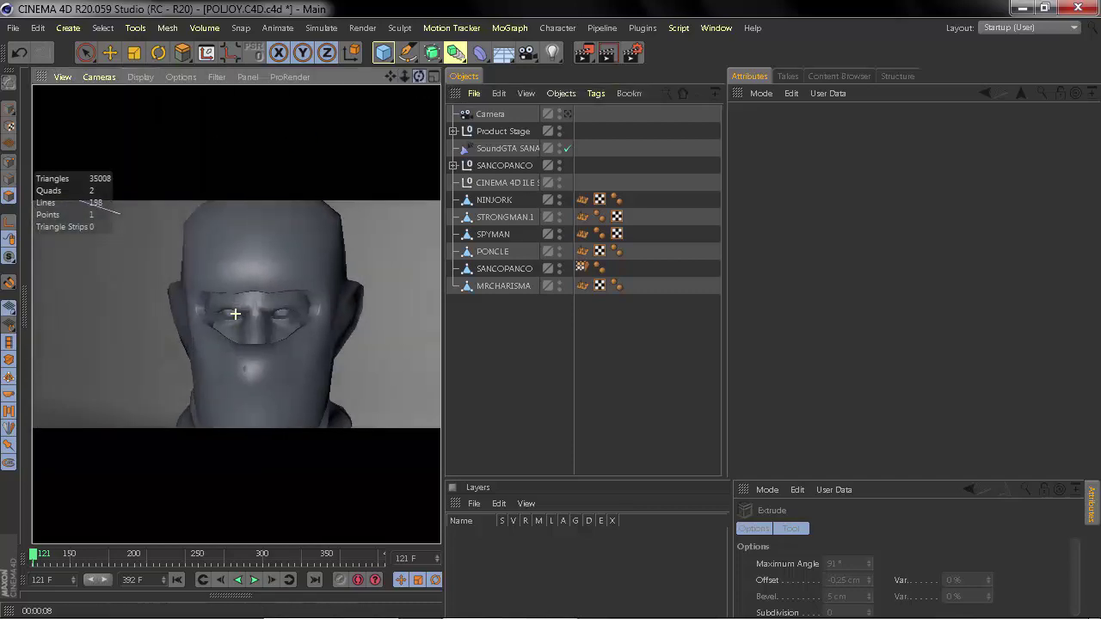
alt+middle_drag(236, 314, 361, 284)
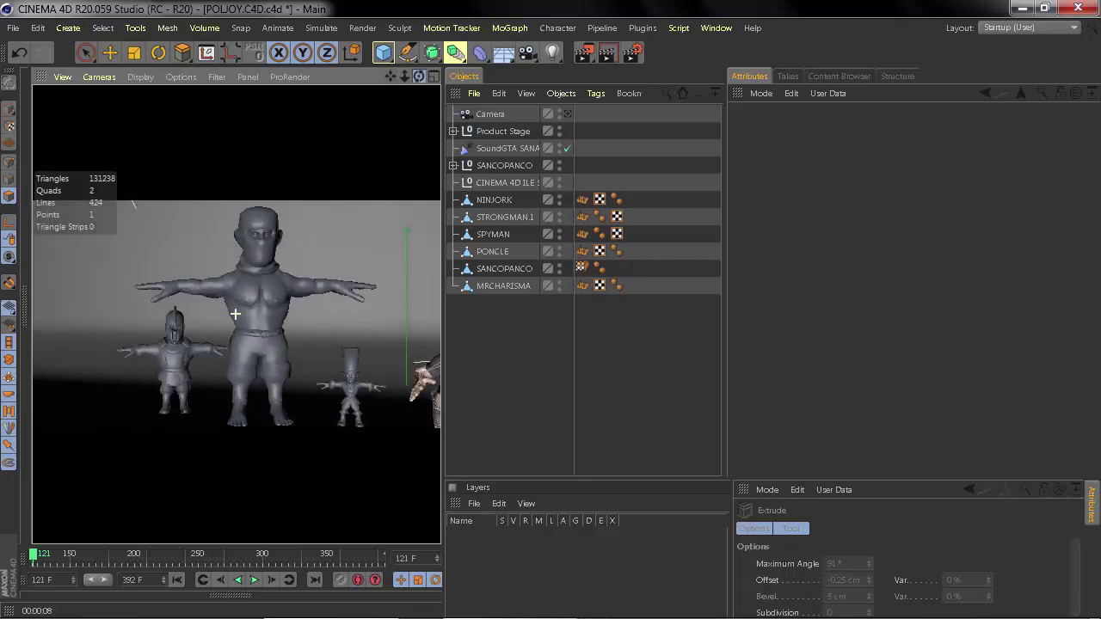
Move MRCHARISMA between STRONGMAN.1 and SPYMAN and frame it in the view
drag(508, 228, 507, 226)
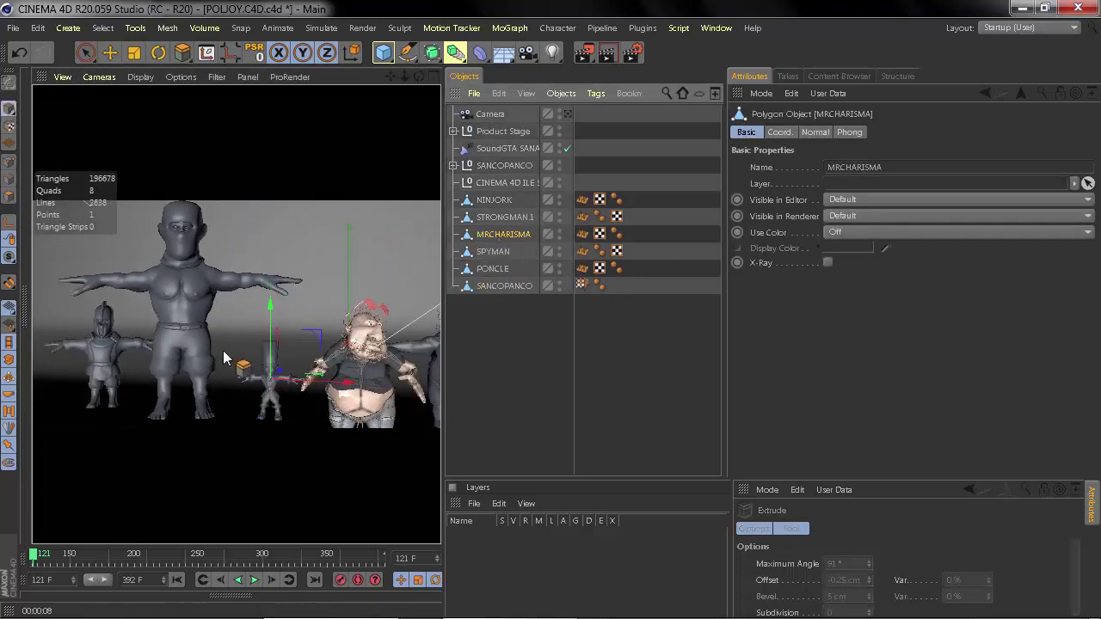
key(e)
key(o)
alt+right_drag(416, 105, 141, 327)
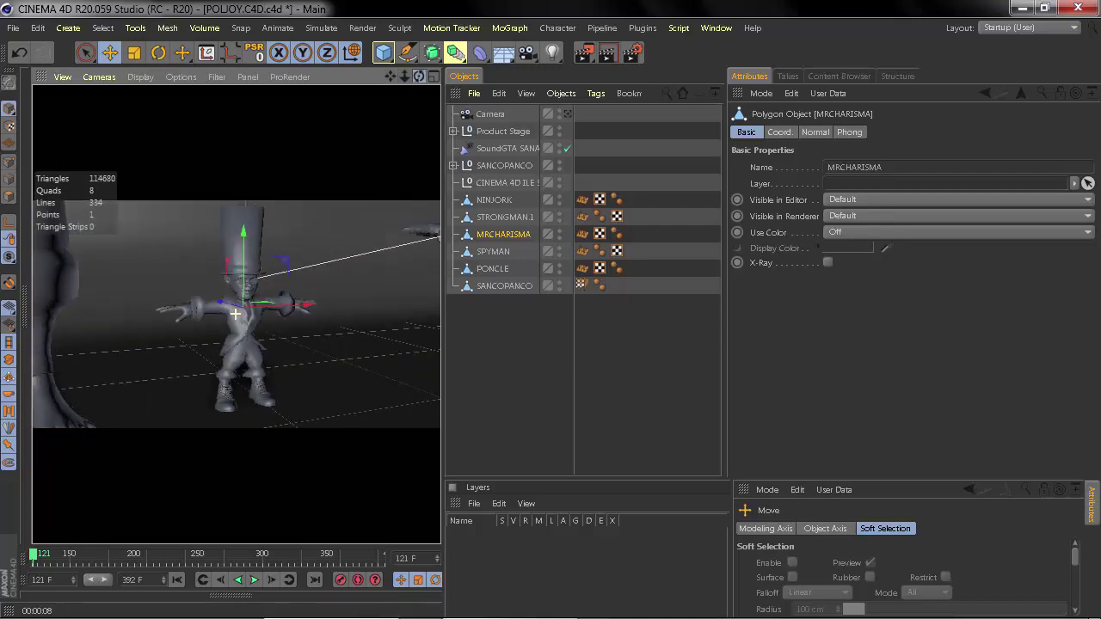
Hide the grid, stats and highlights in the viewport through the Filter list
alt+drag(374, 262, 224, 284)
click(216, 77)
click(219, 80)
click(221, 77)
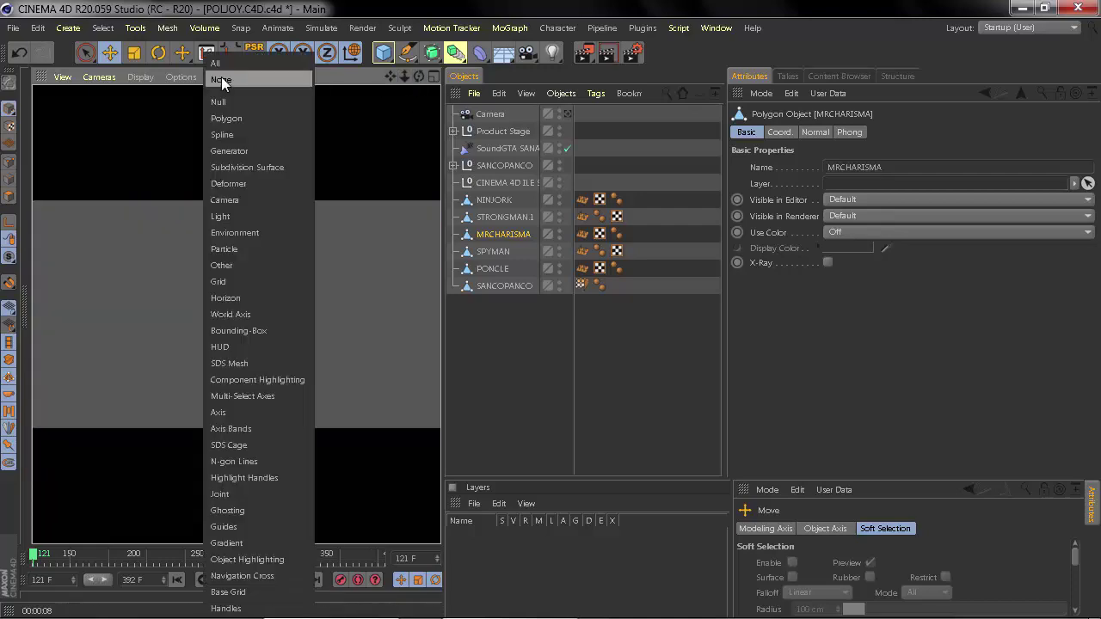
click(229, 102)
click(219, 80)
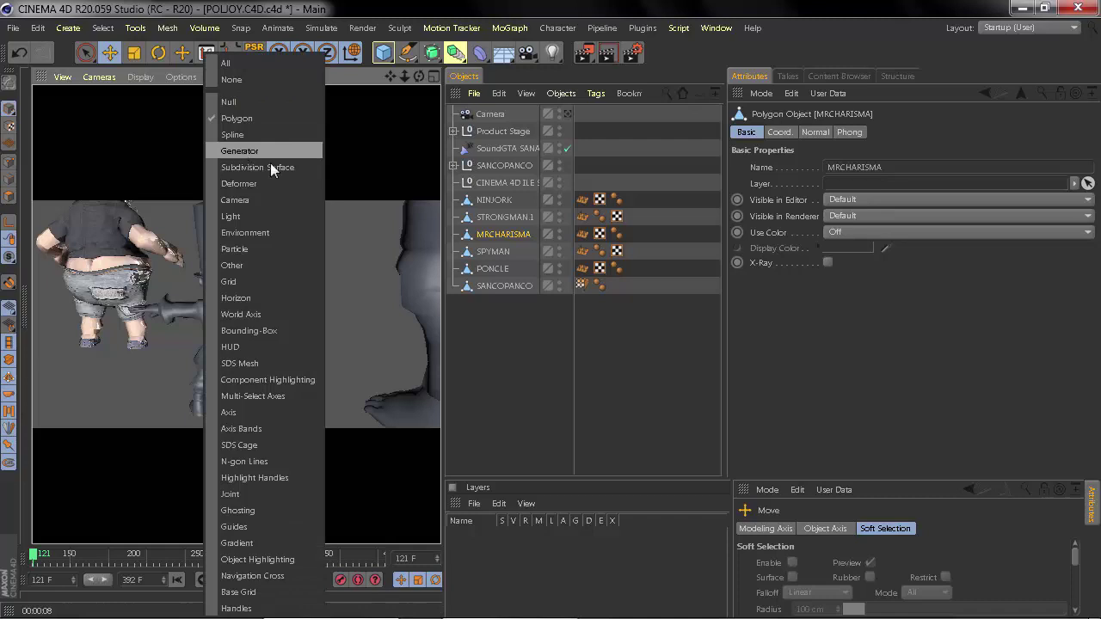
click(271, 163)
Orbit and zoom around MRCHARISMA to inspect its sunglasses, teeth and top hat
drag(419, 76, 420, 77)
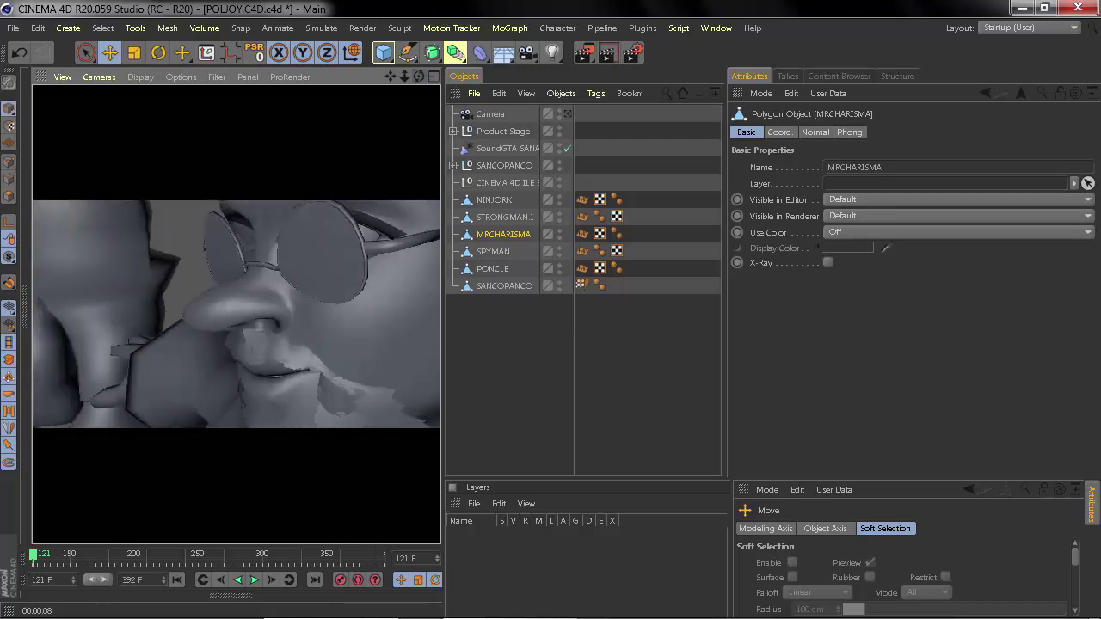
mouse_move(413, 77)
mouse_down()
mouse_move(242, 274)
mouse_move(233, 321)
mouse_up()
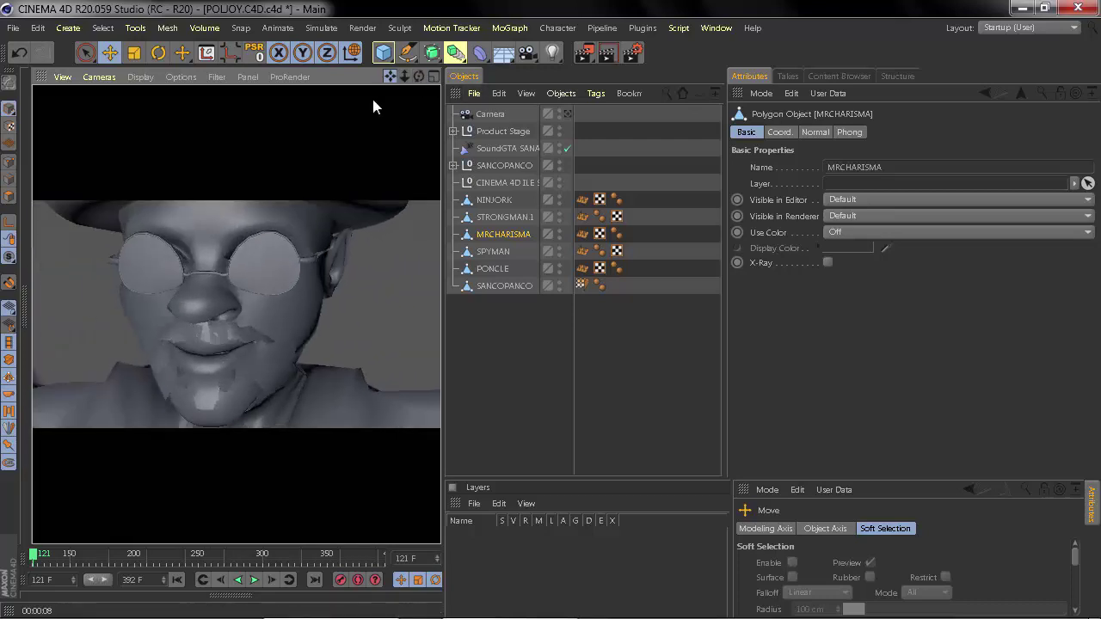
mouse_move(404, 77)
mouse_down()
mouse_move(425, 74)
mouse_move(403, 75)
mouse_move(419, 77)
mouse_move(398, 149)
mouse_up()
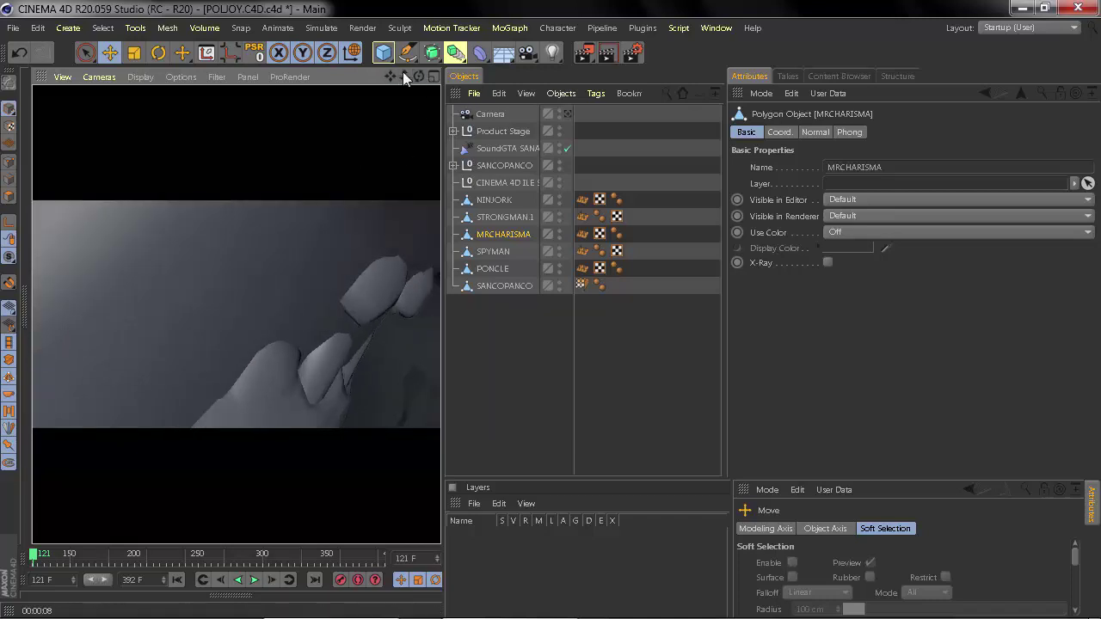
drag(403, 73, 398, 306)
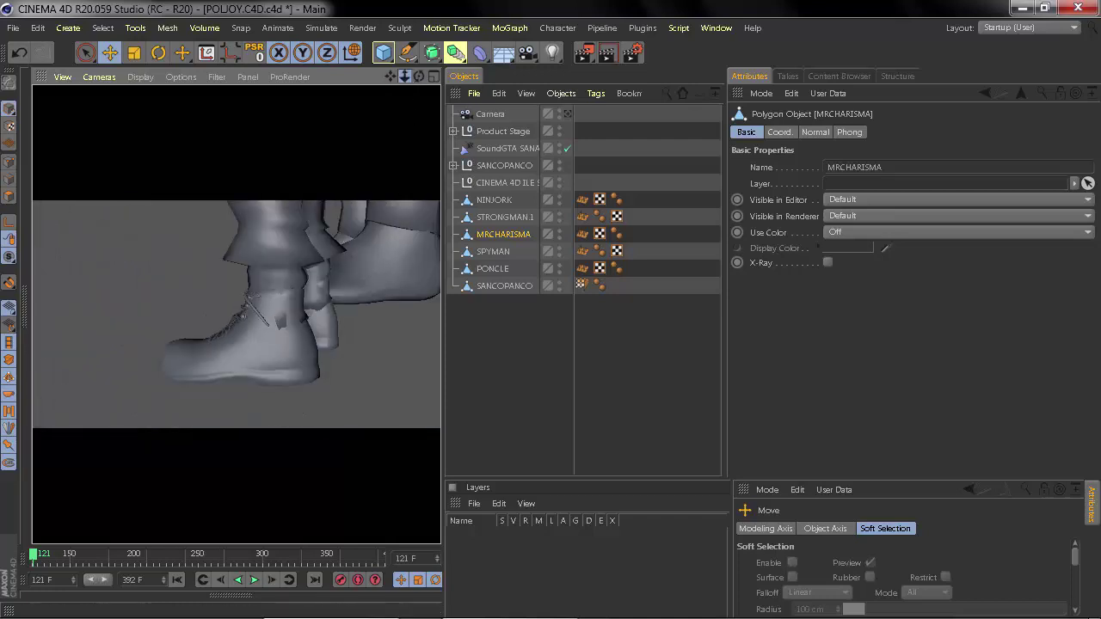
drag(388, 78, 388, 215)
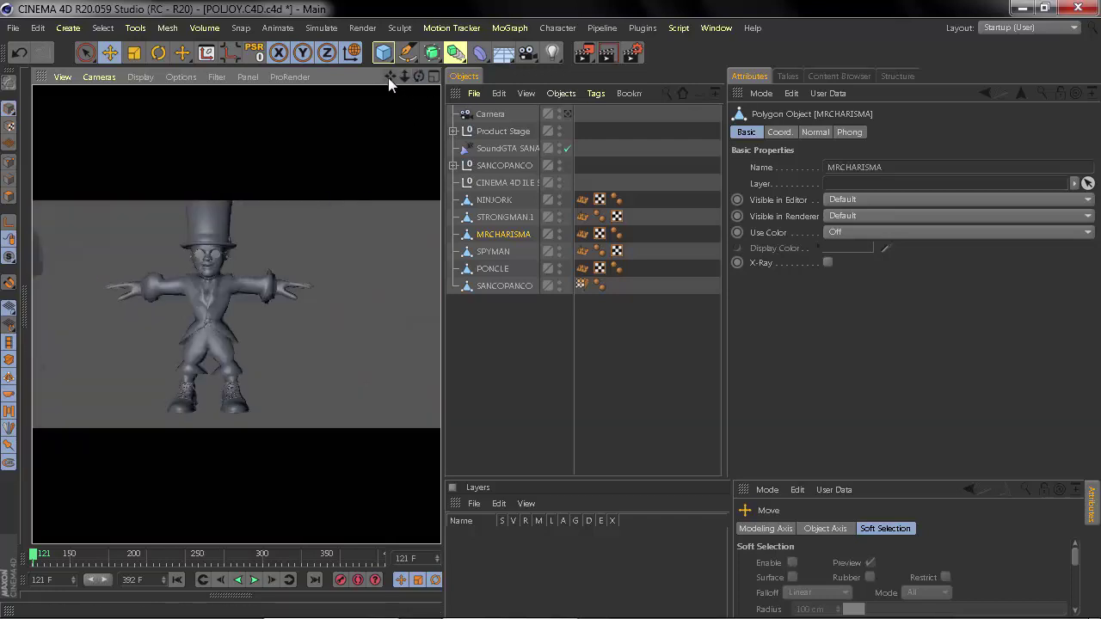
drag(388, 77, 279, 354)
View the characters as wireframe Lines around the torso and tie, then return to Gouraud shading
click(140, 76)
click(215, 145)
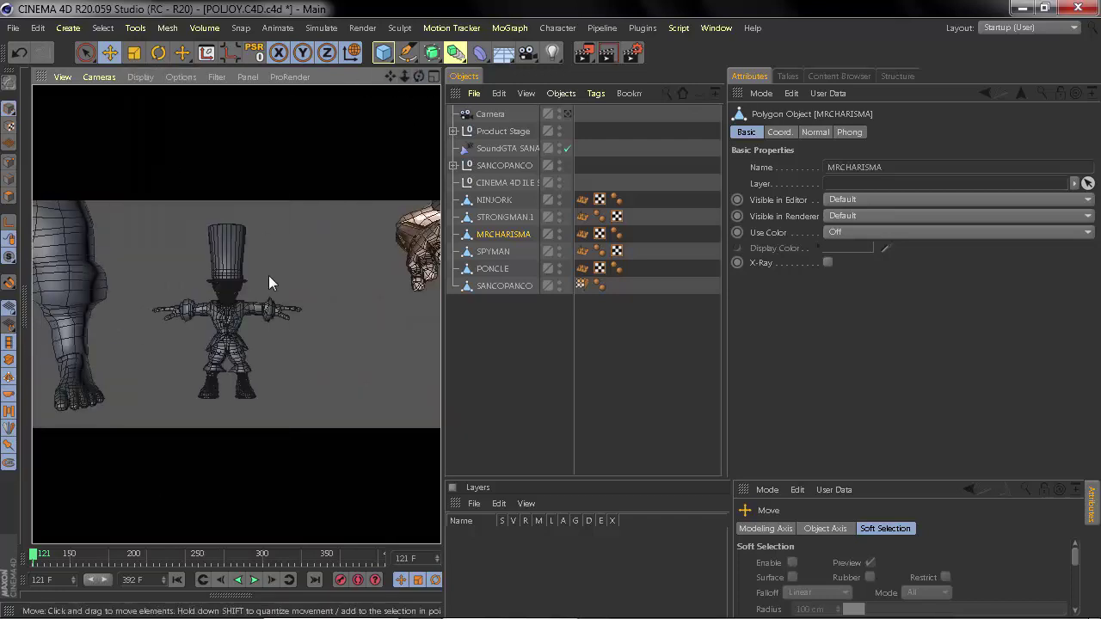
drag(394, 75, 271, 333)
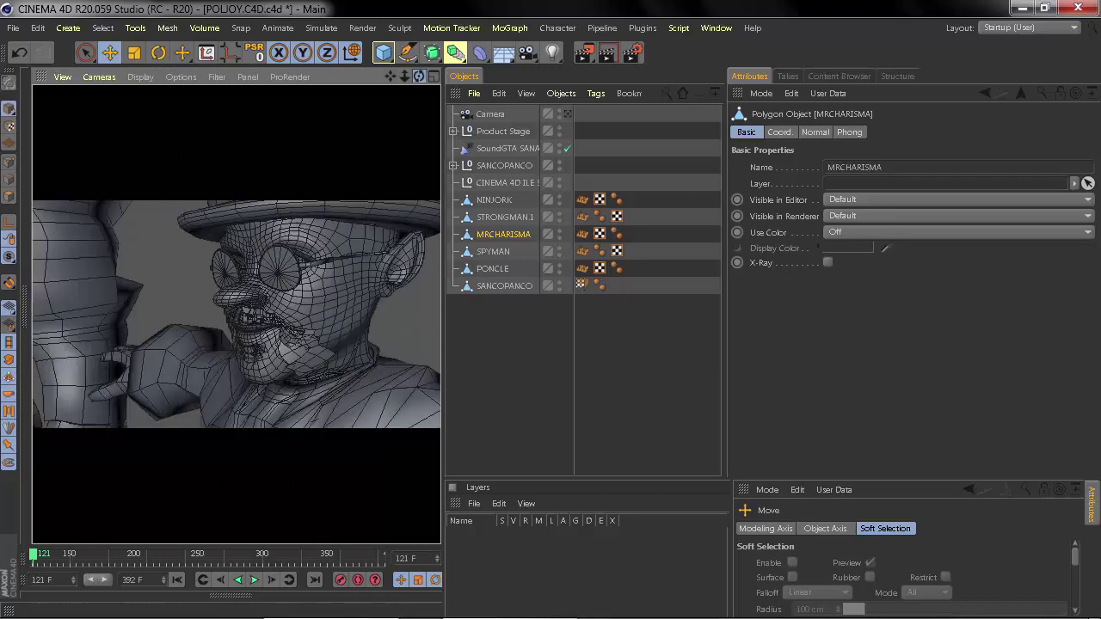
drag(417, 77, 230, 80)
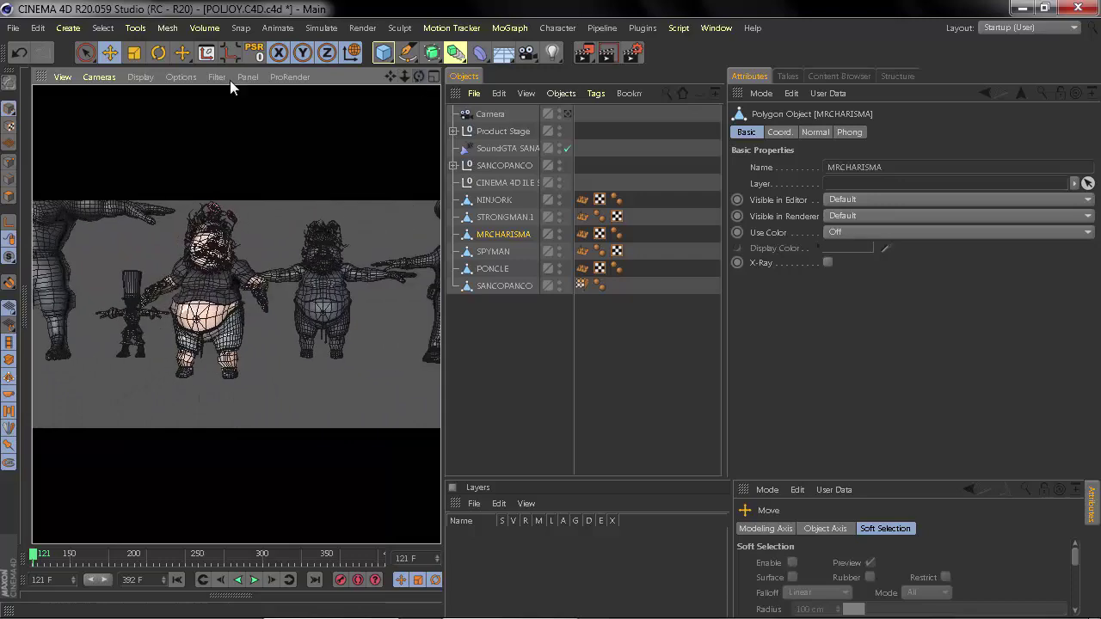
click(140, 77)
click(159, 133)
Look through the viewport Display and Filter options without changing them
click(181, 77)
click(382, 128)
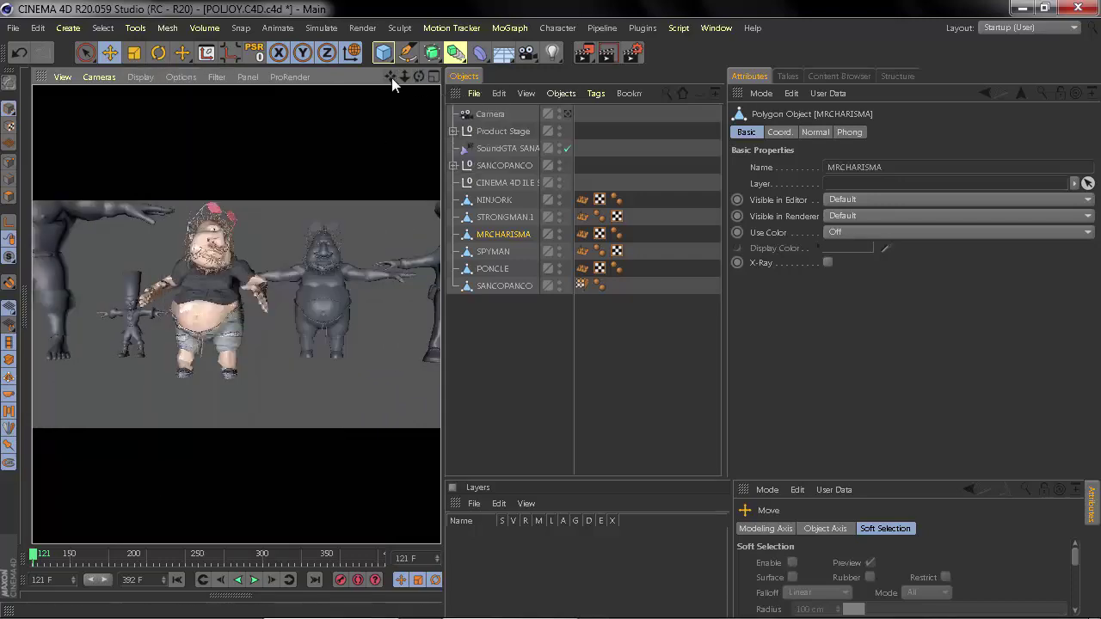
drag(391, 77, 392, 112)
click(216, 77)
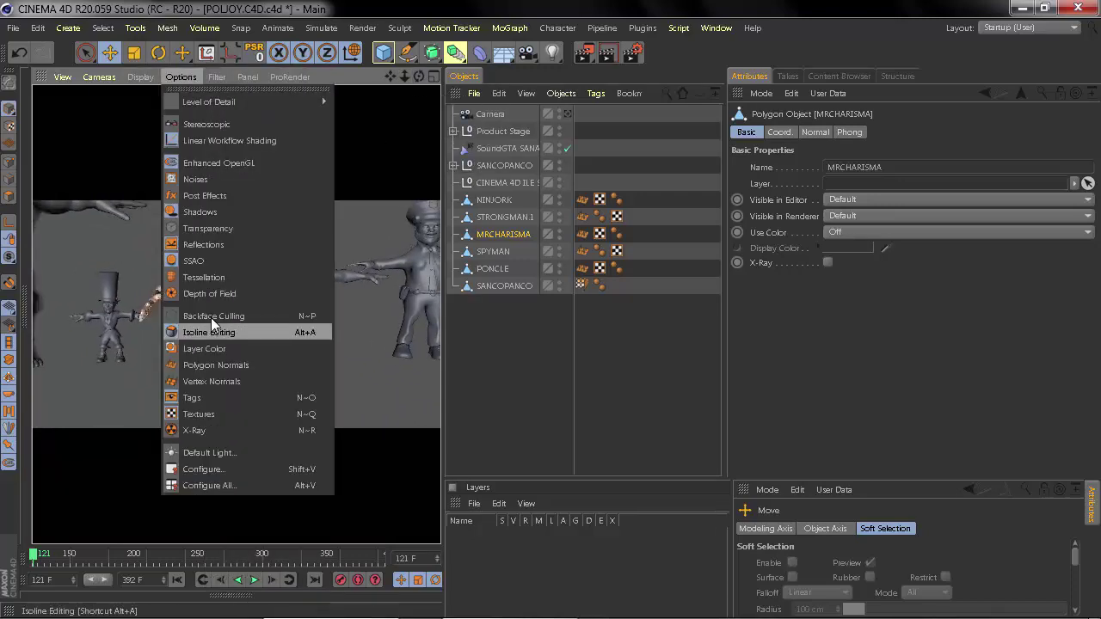
click(211, 317)
Select SPYMAN and zoom in low on its coat and legs
mouse_move(419, 75)
mouse_down()
mouse_move(430, 103)
mouse_move(370, 270)
mouse_up()
click(497, 256)
mouse_move(419, 76)
mouse_down()
mouse_move(405, 77)
mouse_move(403, 129)
mouse_up()
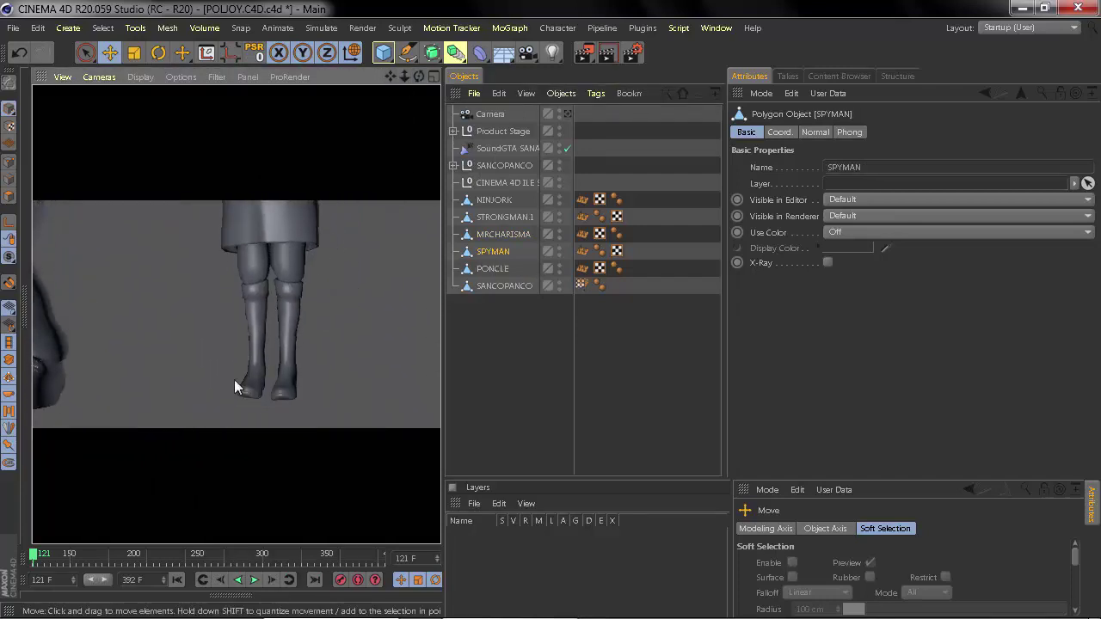
Select PONCLE, frame it, and inspect its face, neck and collar up close
drag(405, 77, 407, 129)
drag(406, 79, 406, 120)
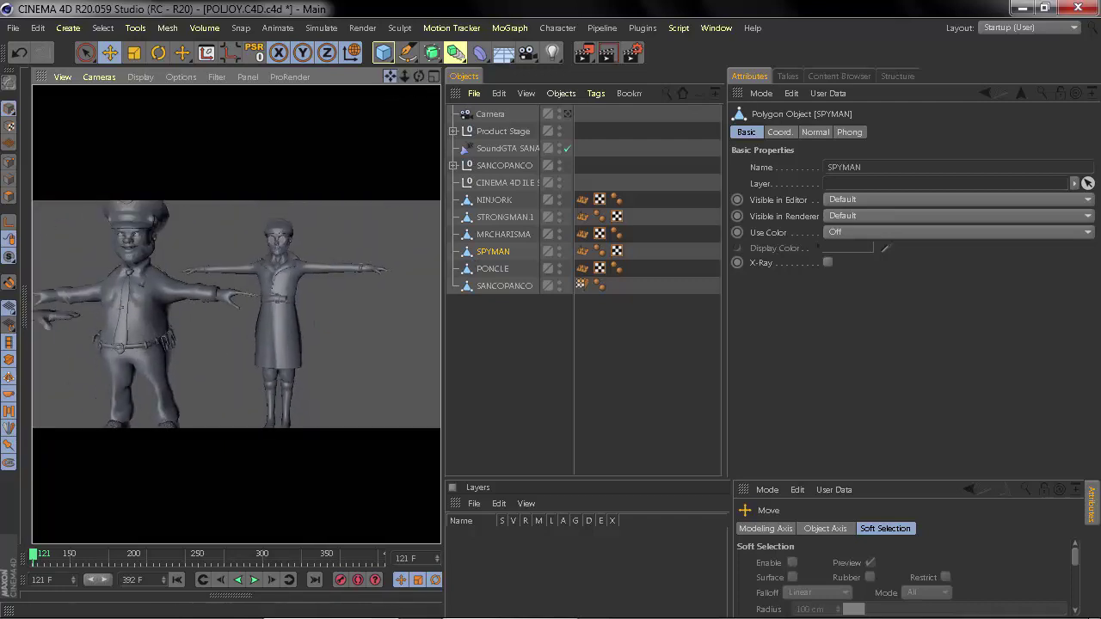
click(492, 269)
key(o)
scroll(259, 179, up, 5)
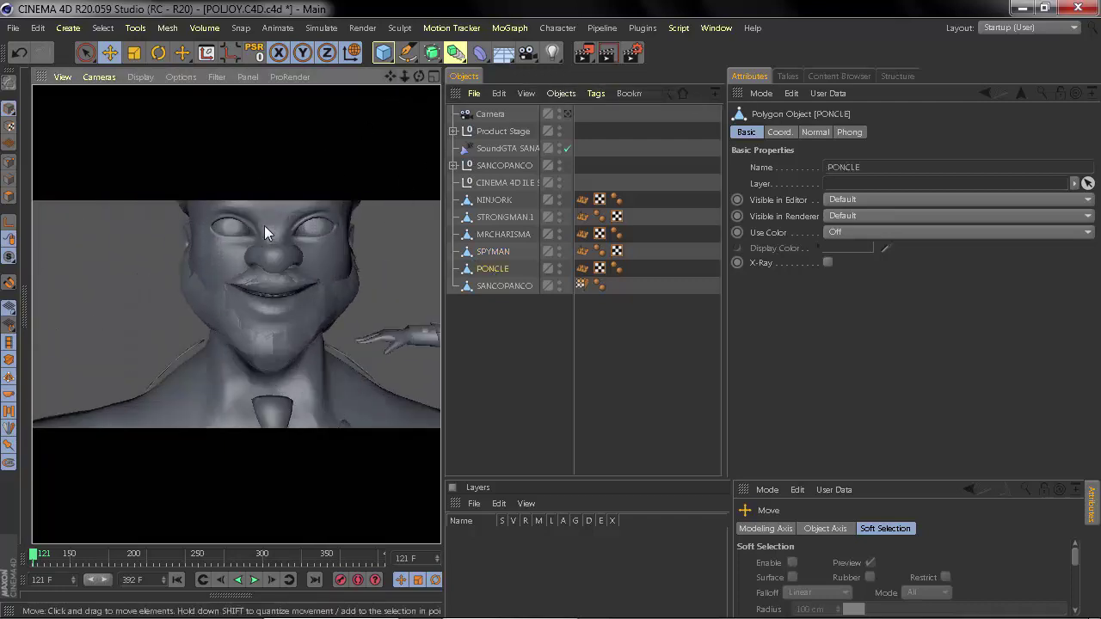
alt+drag(264, 225, 278, 309)
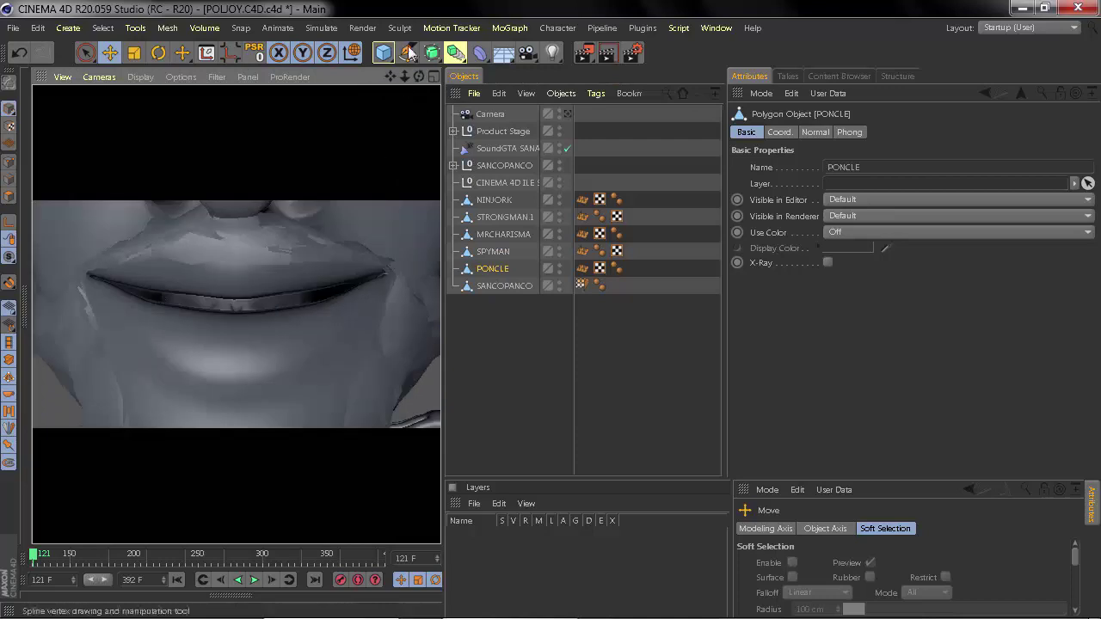
drag(419, 77, 424, 120)
mouse_move(404, 77)
mouse_down()
mouse_move(390, 80)
mouse_move(422, 95)
mouse_move(465, 79)
mouse_up()
Orbit to the front of the group and frame SANCOPANCO's face and eyes
scroll(258, 341, up, 2)
mouse_move(390, 75)
mouse_down()
mouse_move(447, 79)
mouse_move(358, 141)
mouse_up()
key(Down)
drag(404, 77, 373, 113)
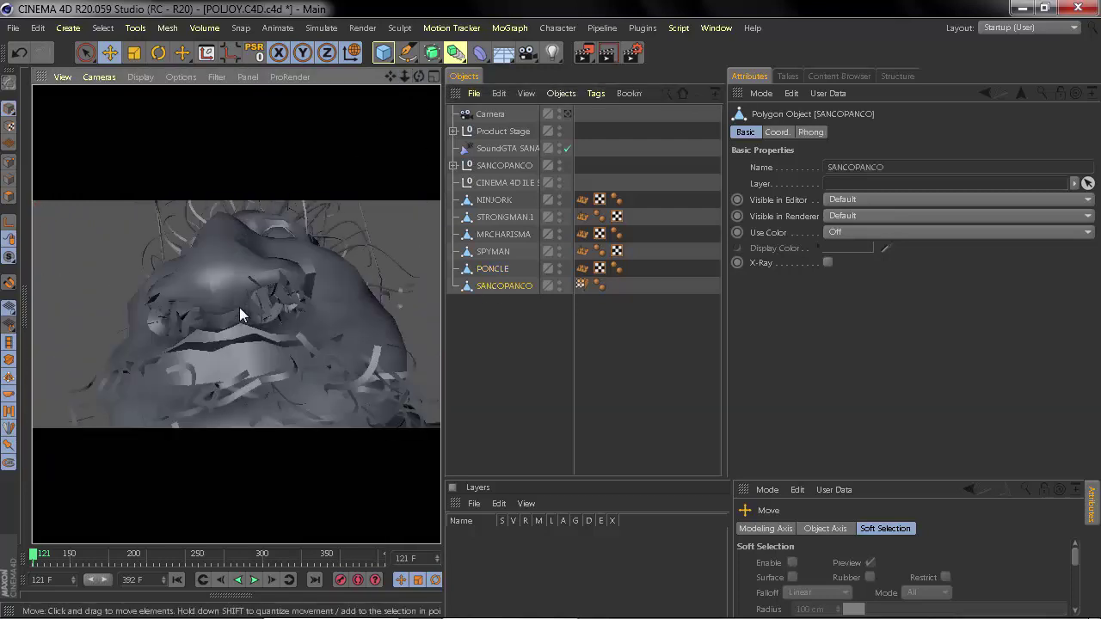
mouse_move(418, 77)
mouse_down()
mouse_move(393, 78)
mouse_move(417, 76)
mouse_move(236, 392)
mouse_up()
drag(393, 79, 408, 299)
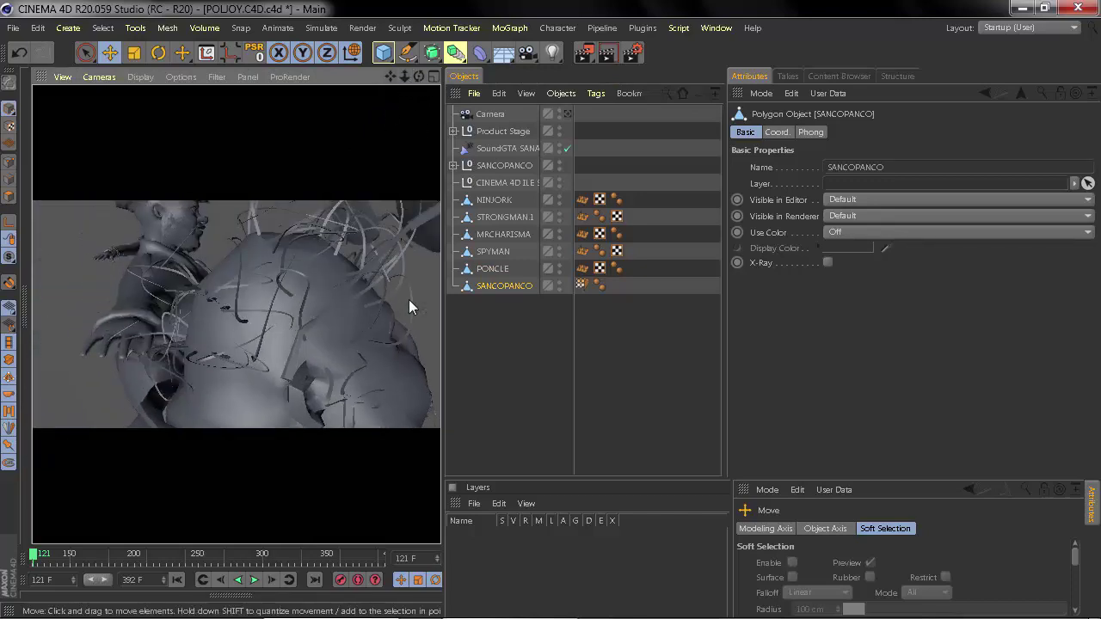
drag(416, 72, 258, 339)
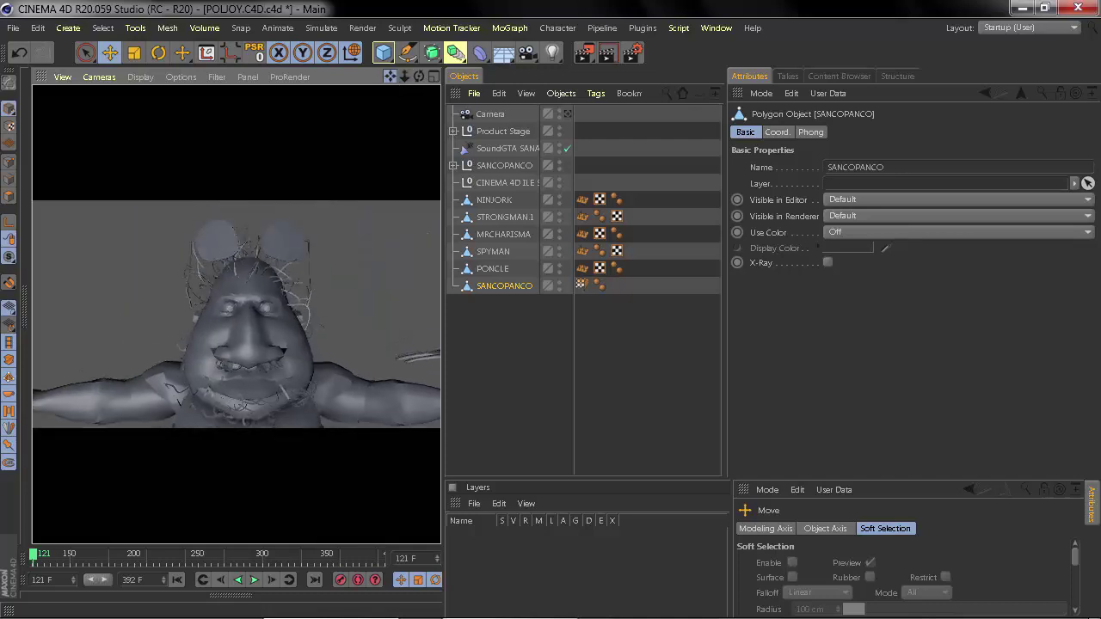
Render a Ctrl+R preview of SANCOPANCO, inspect it, then expand its group and select the SANCOPANCO_ mesh
key(ctrl+r)
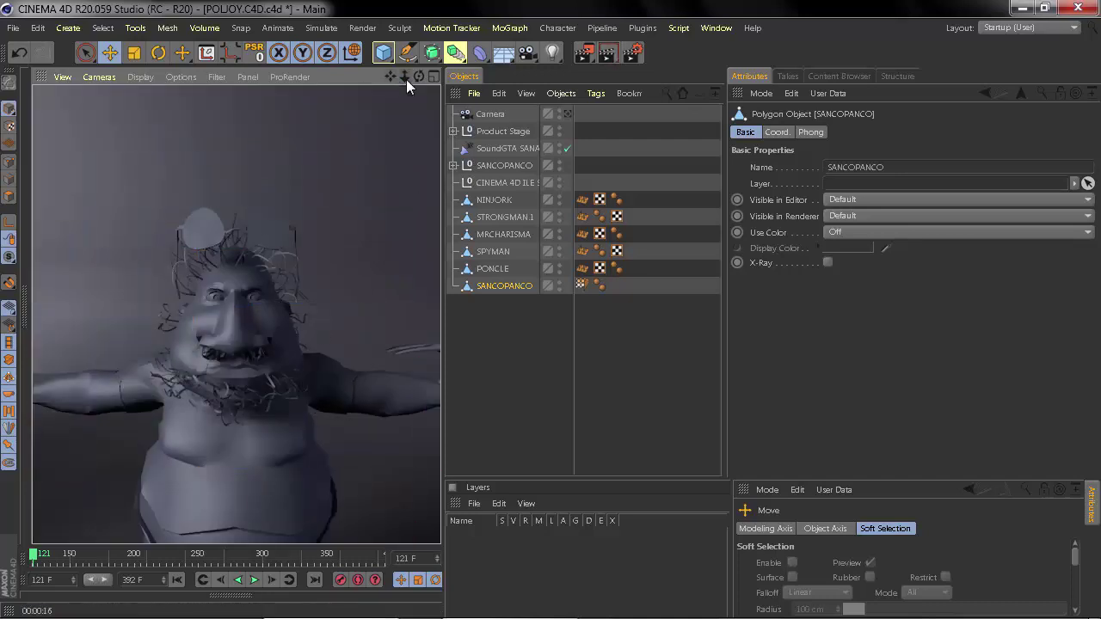
drag(388, 77, 391, 17)
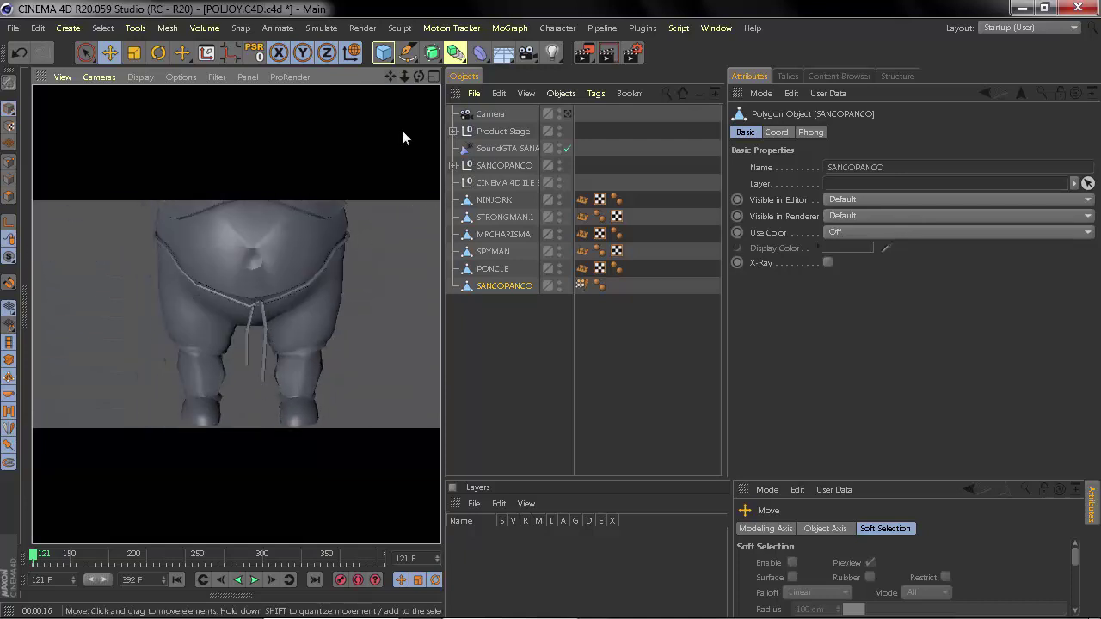
alt+middle_drag(403, 138, 303, 278)
drag(405, 75, 390, 78)
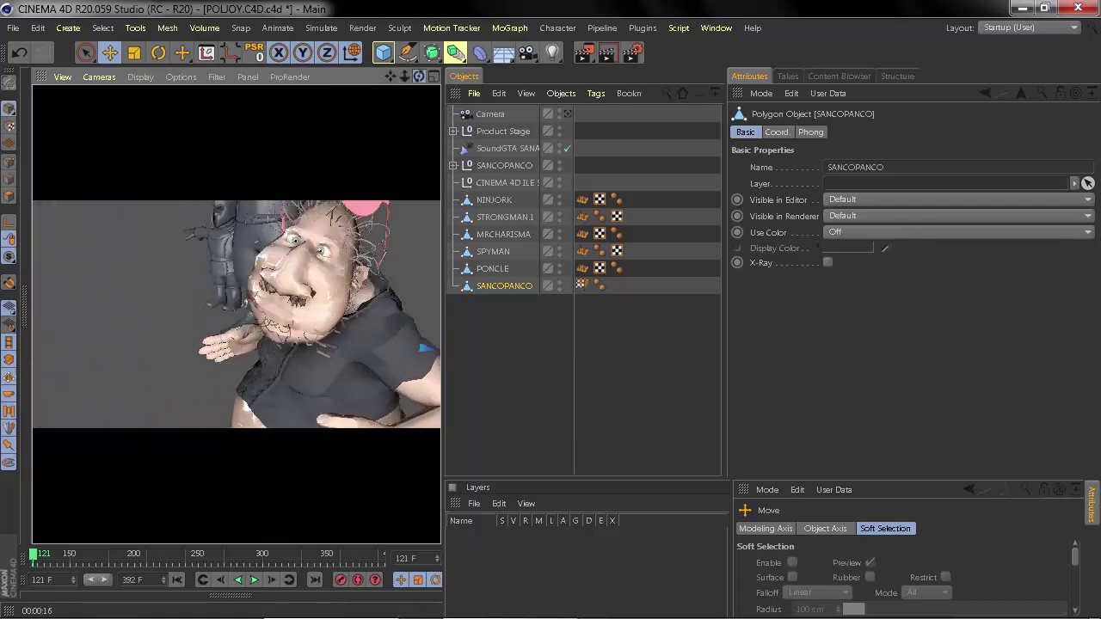
alt+drag(292, 276, 320, 279)
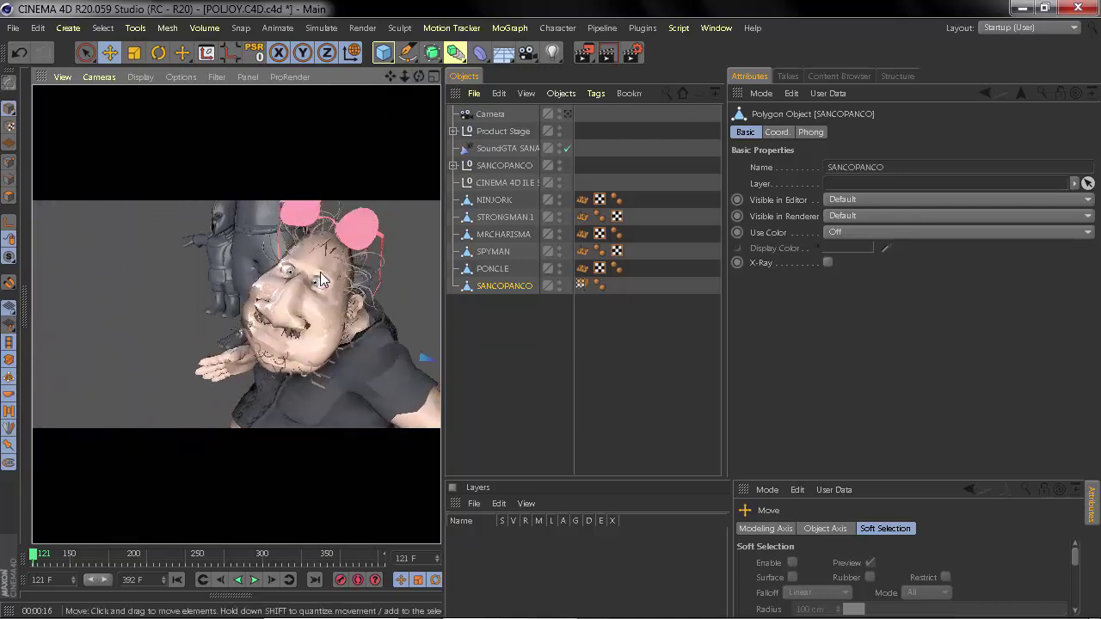
click(503, 165)
click(453, 165)
Select the SANCOPANCO_ mesh and render close-up previews of its face from two angles
click(513, 182)
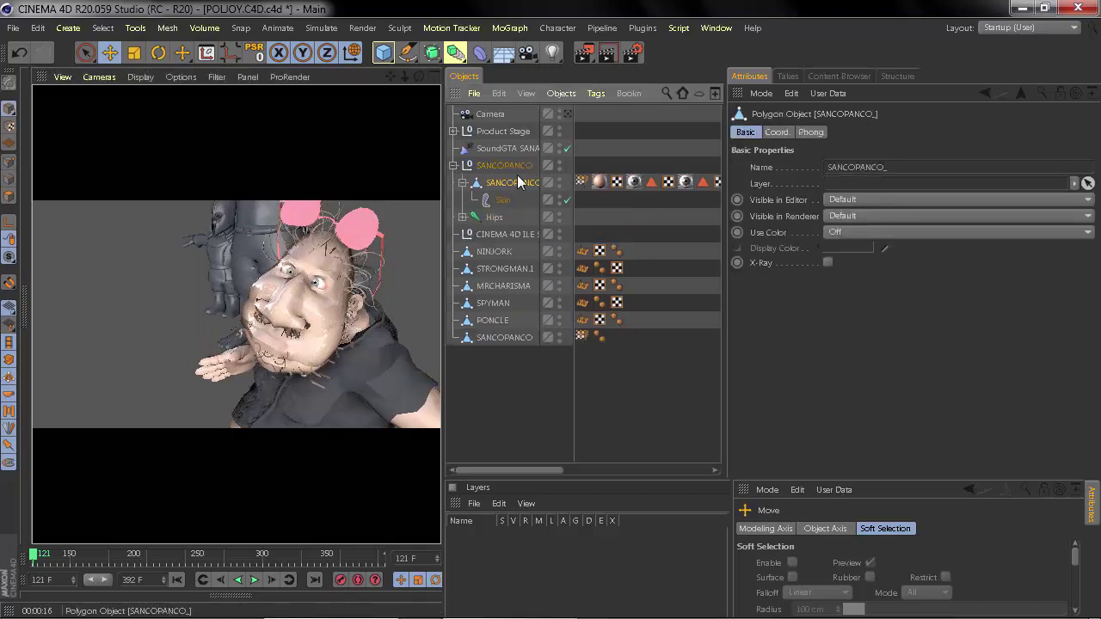
drag(418, 79, 353, 301)
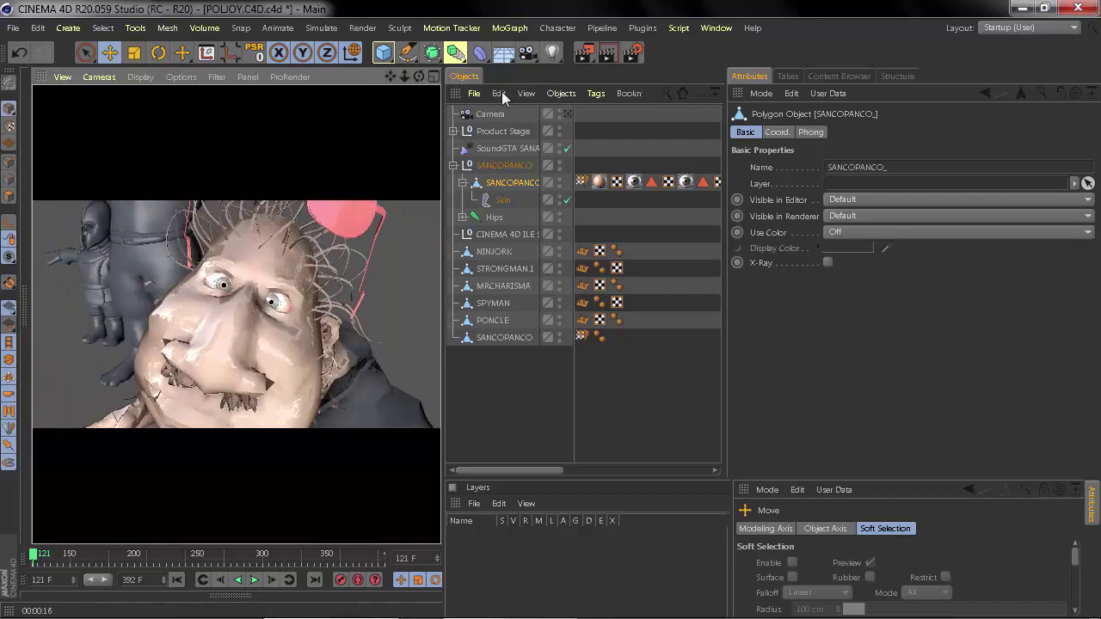
click(611, 58)
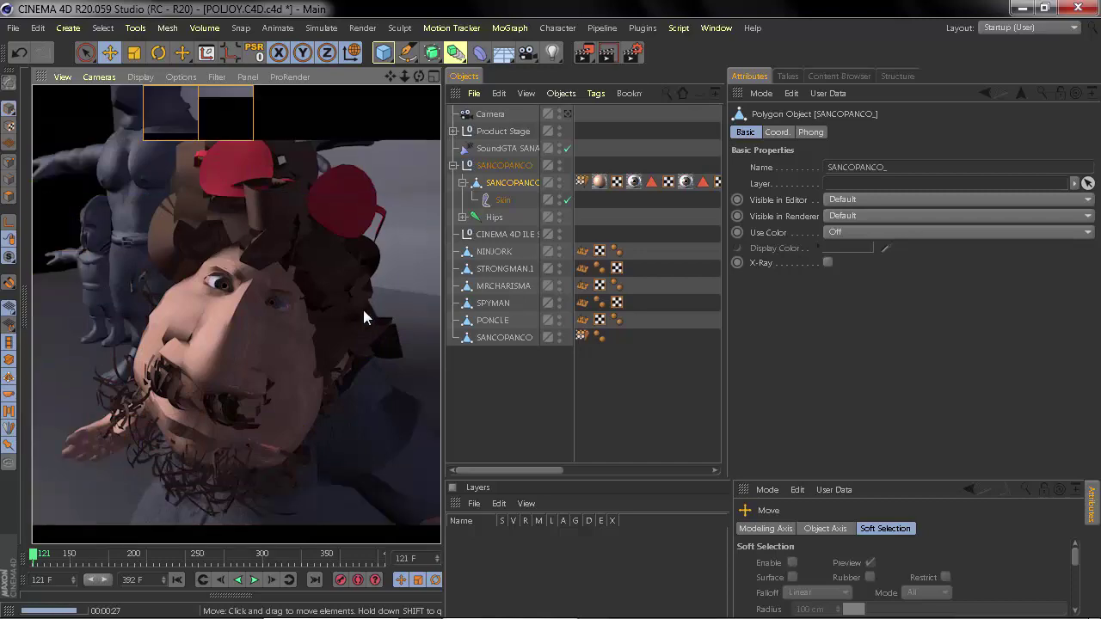
mouse_move(418, 78)
mouse_down()
mouse_move(448, 94)
mouse_move(272, 284)
mouse_up()
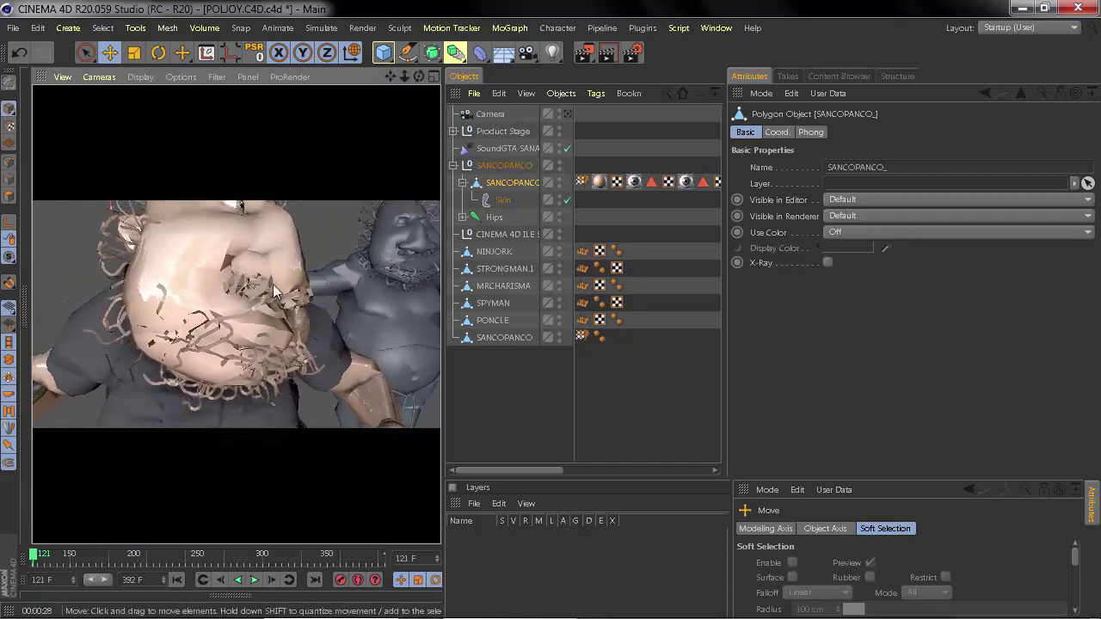
click(606, 52)
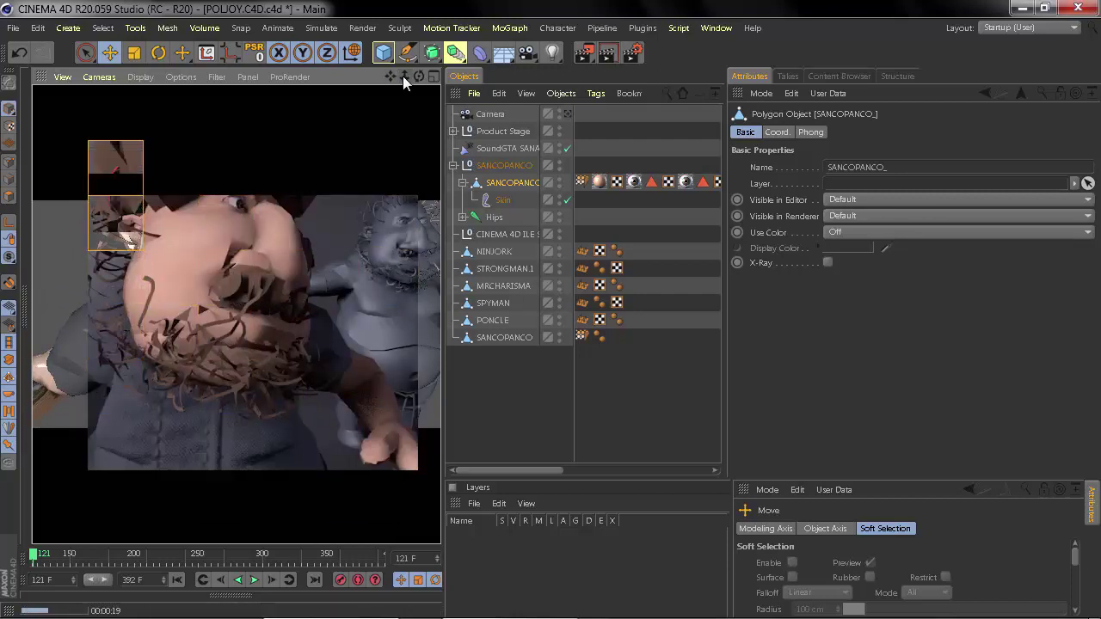
Render a two-character view and a belly close-up, then pull back to all characters
drag(403, 76, 402, 120)
click(608, 52)
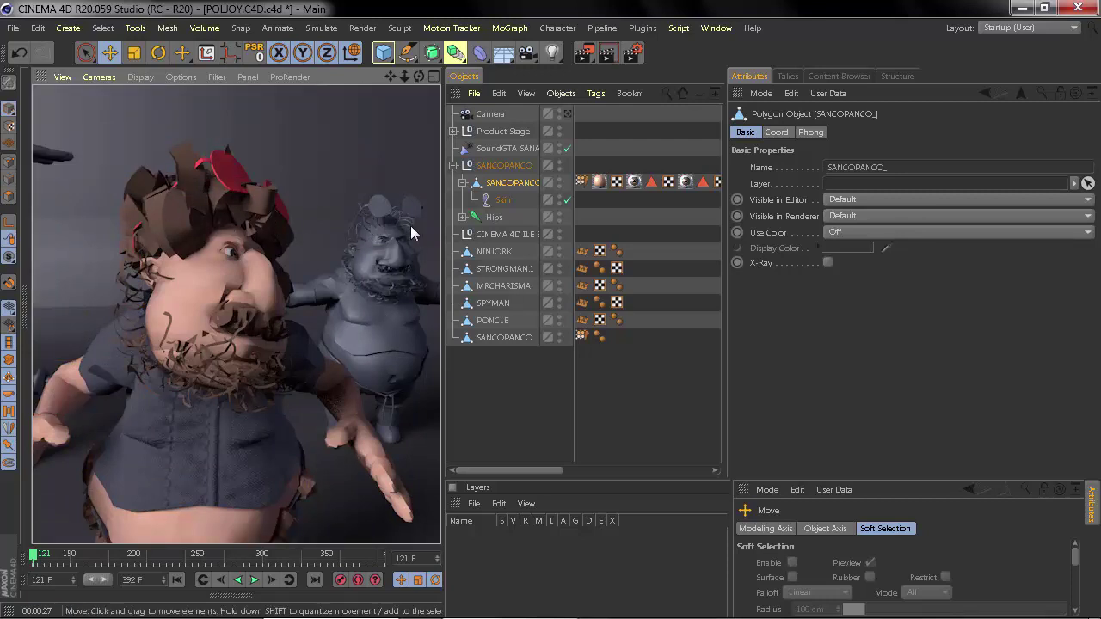
mouse_move(404, 77)
mouse_down()
mouse_move(260, 346)
mouse_move(216, 405)
mouse_move(364, 216)
mouse_move(100, 252)
mouse_up()
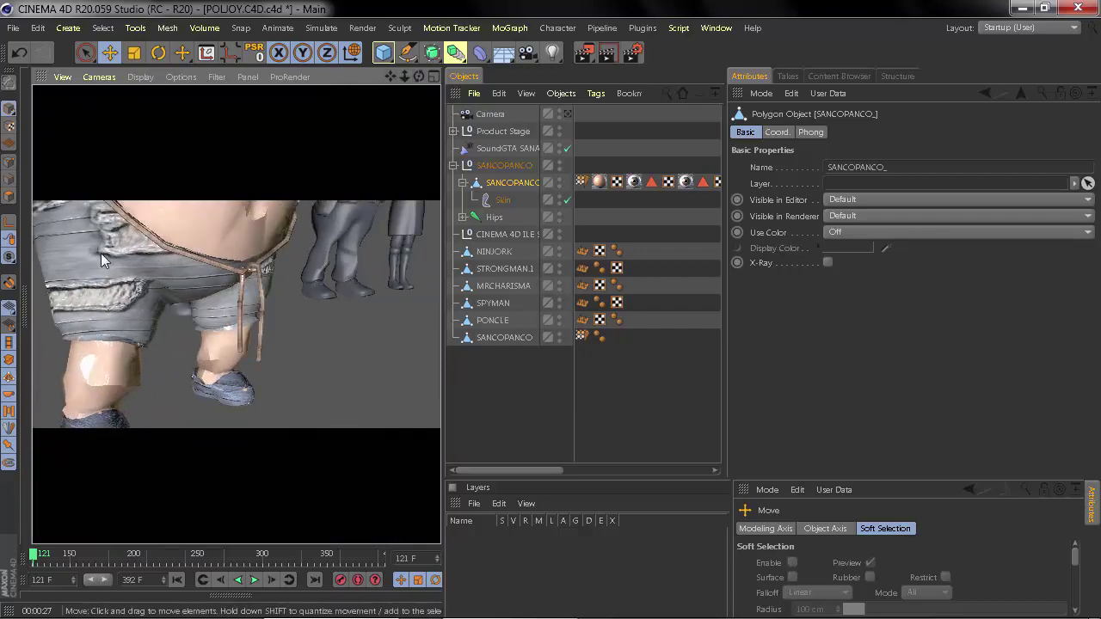
key(ctrl+r)
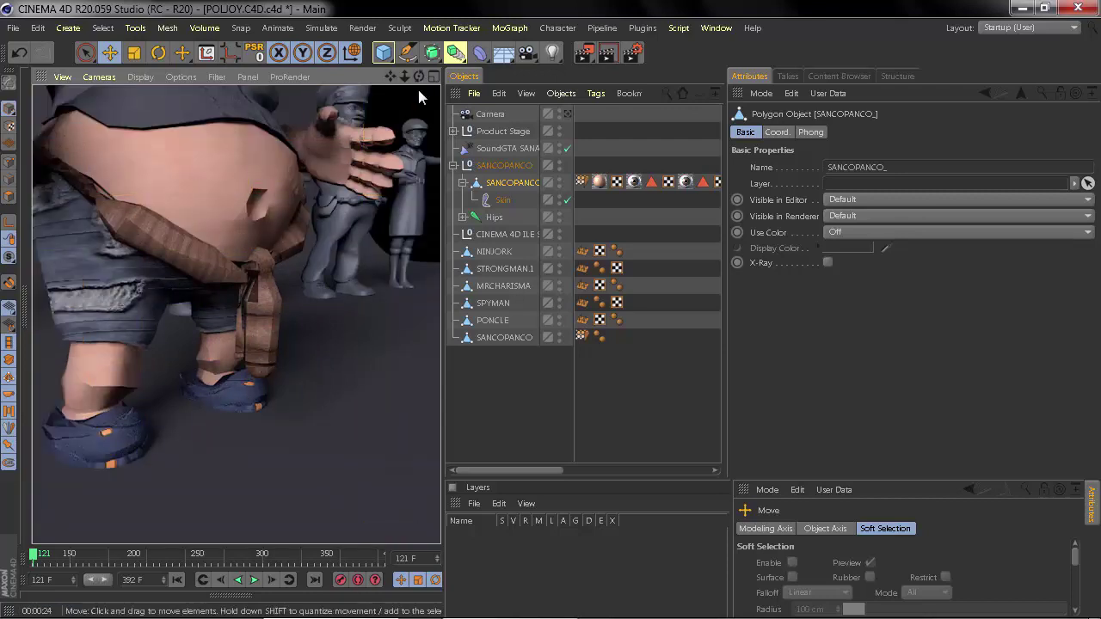
key(ctrl+r)
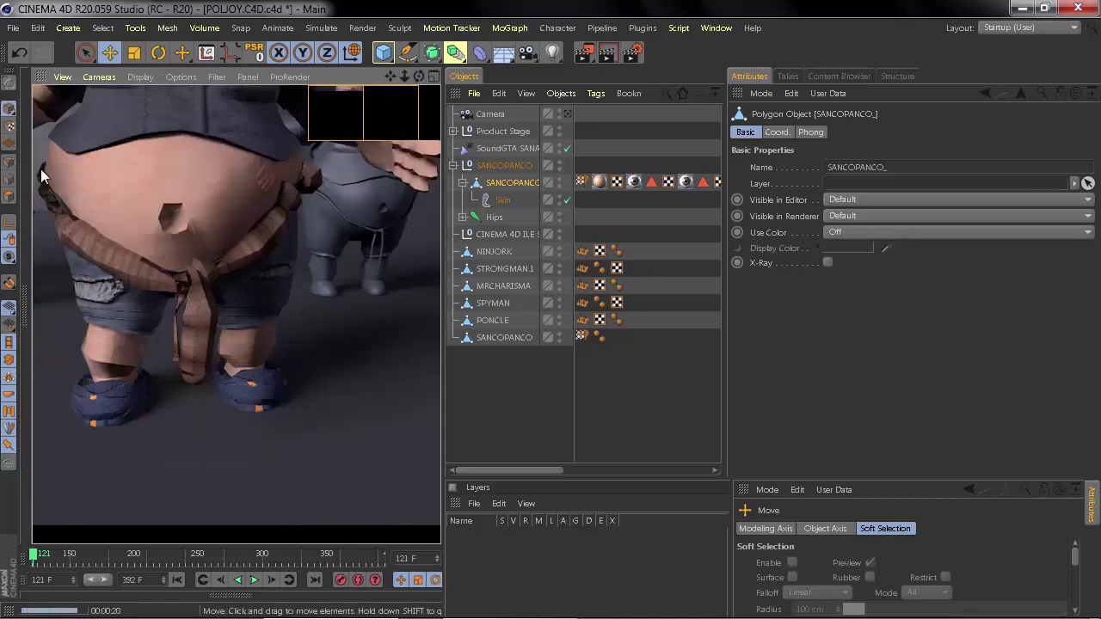
drag(402, 75, 412, 80)
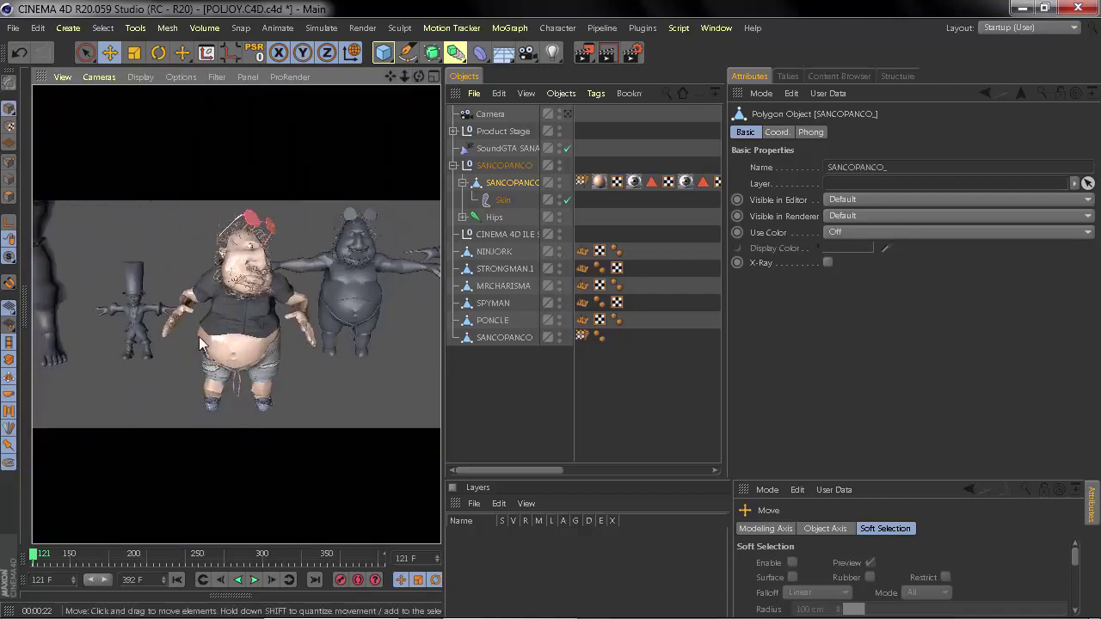
click(25, 313)
drag(118, 323, 229, 323)
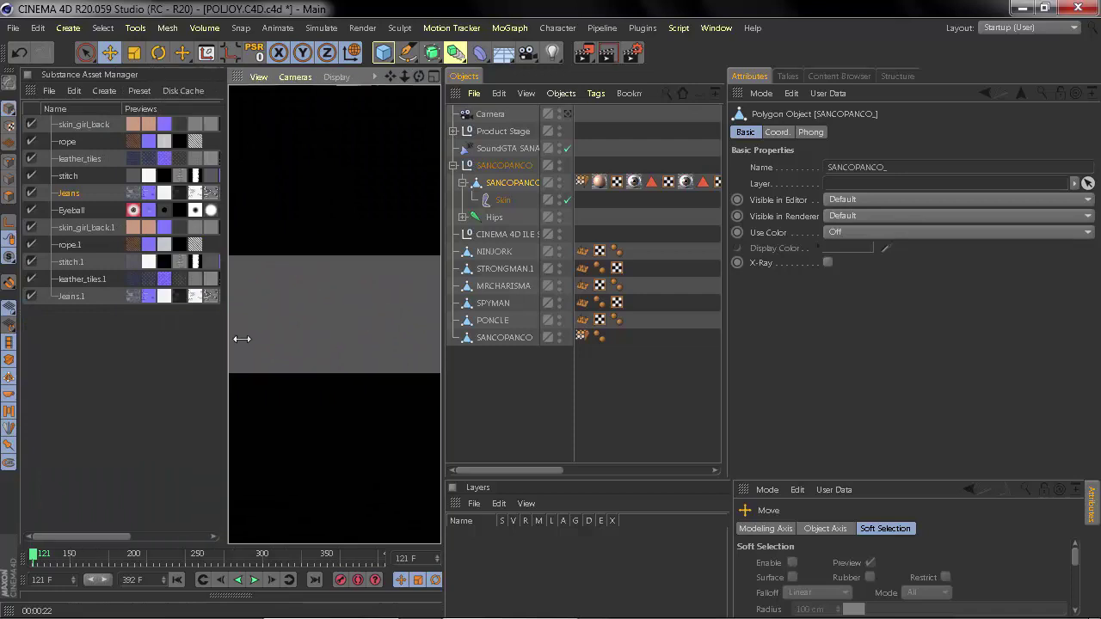
click(80, 124)
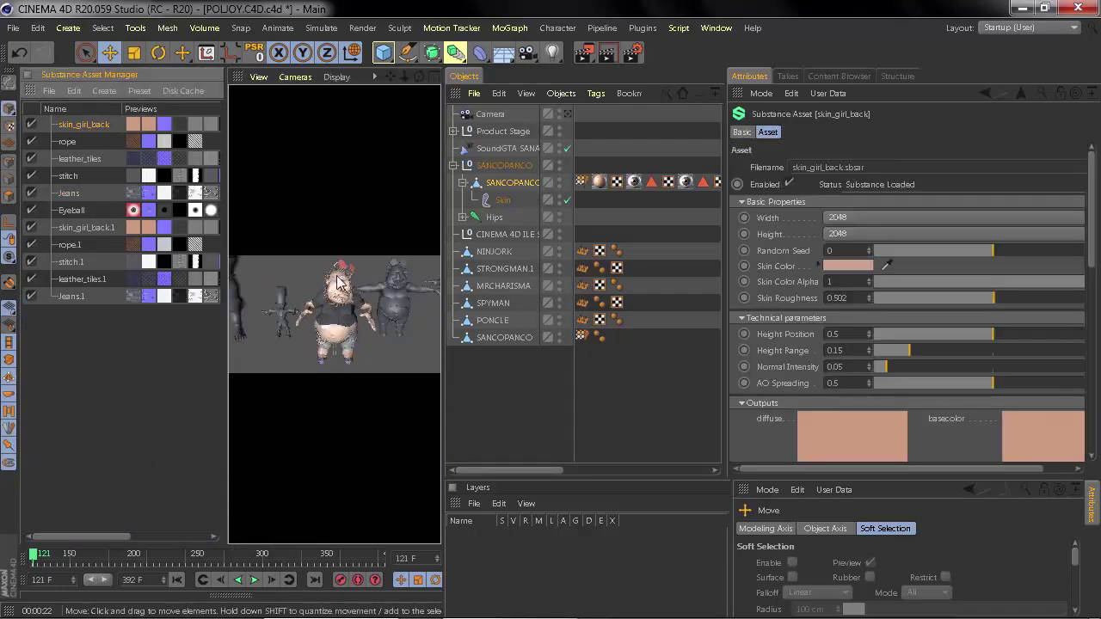
scroll(348, 310, up, 5)
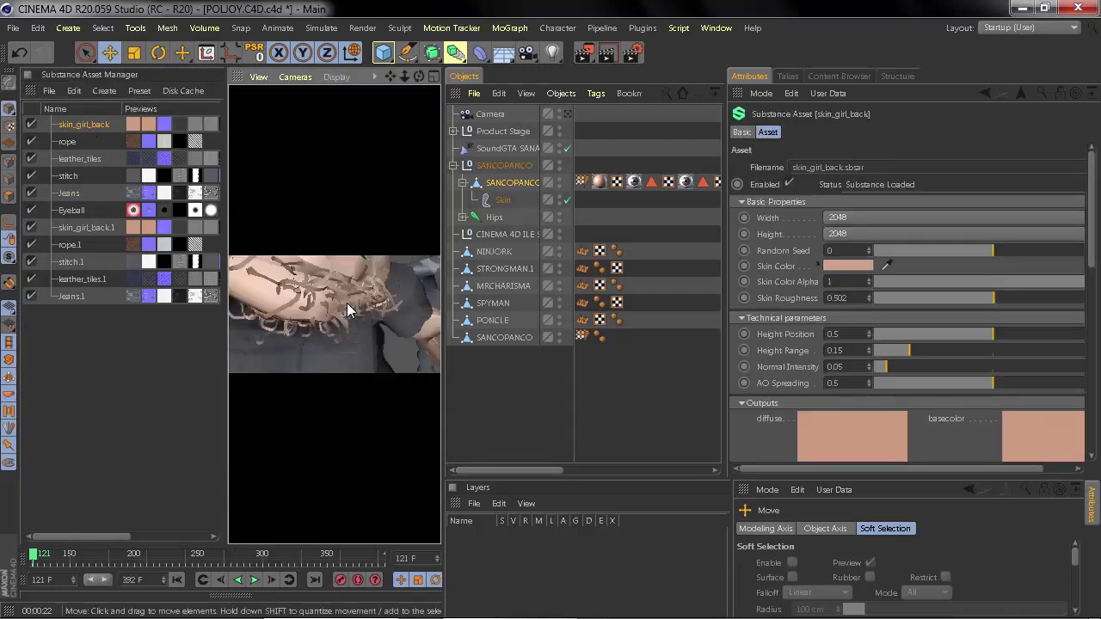
drag(725, 258, 789, 258)
scroll(414, 254, down, 3)
scroll(414, 253, down, 2)
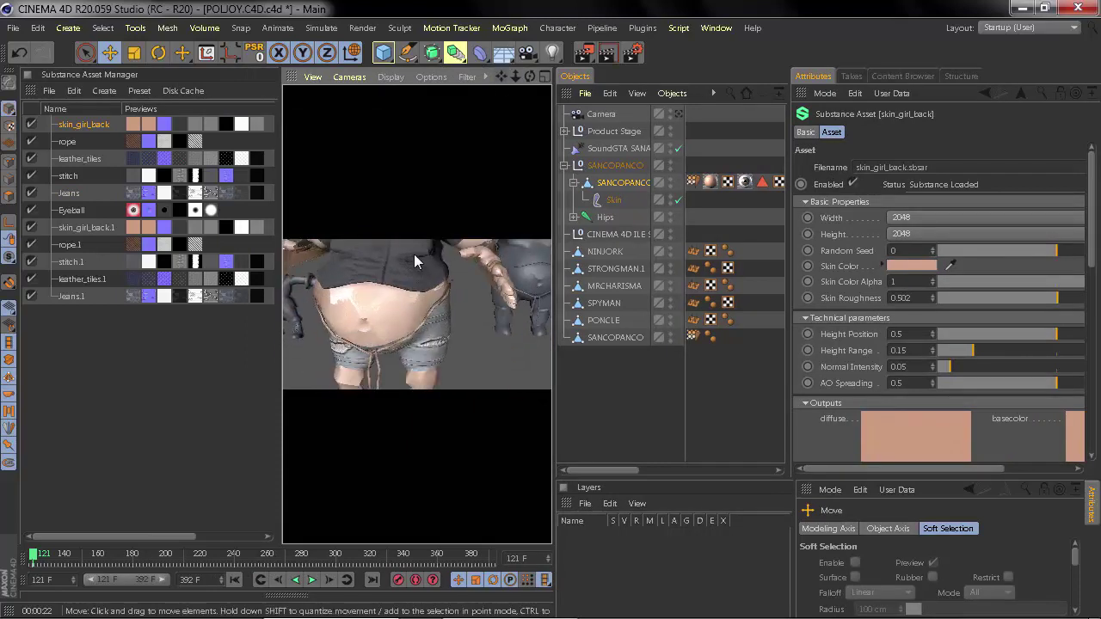
drag(790, 296, 670, 301)
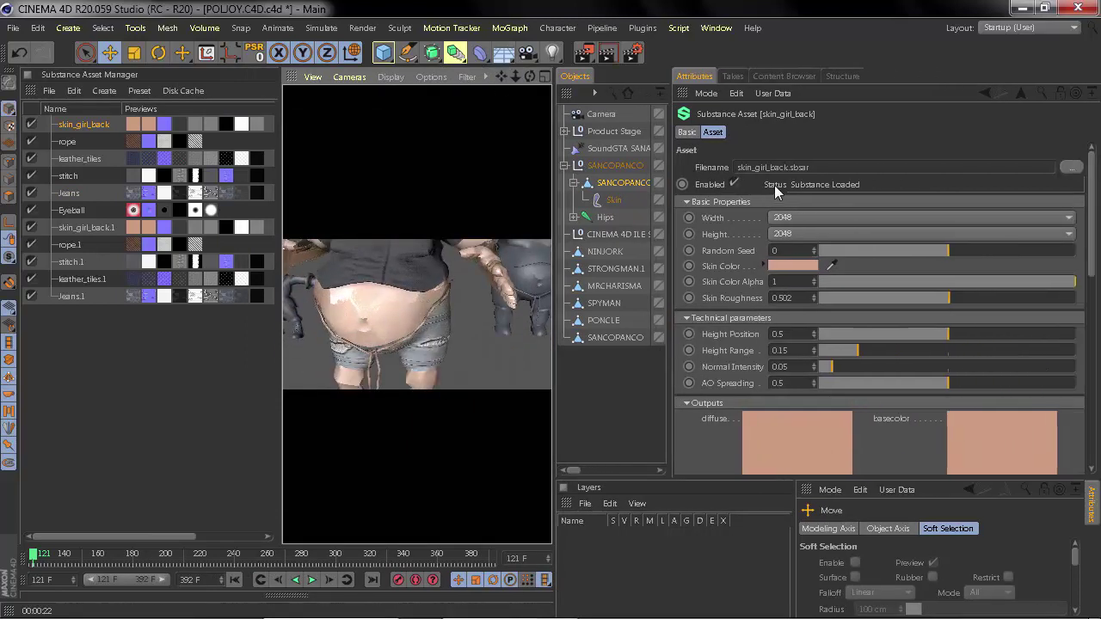
scroll(708, 177, down, 5)
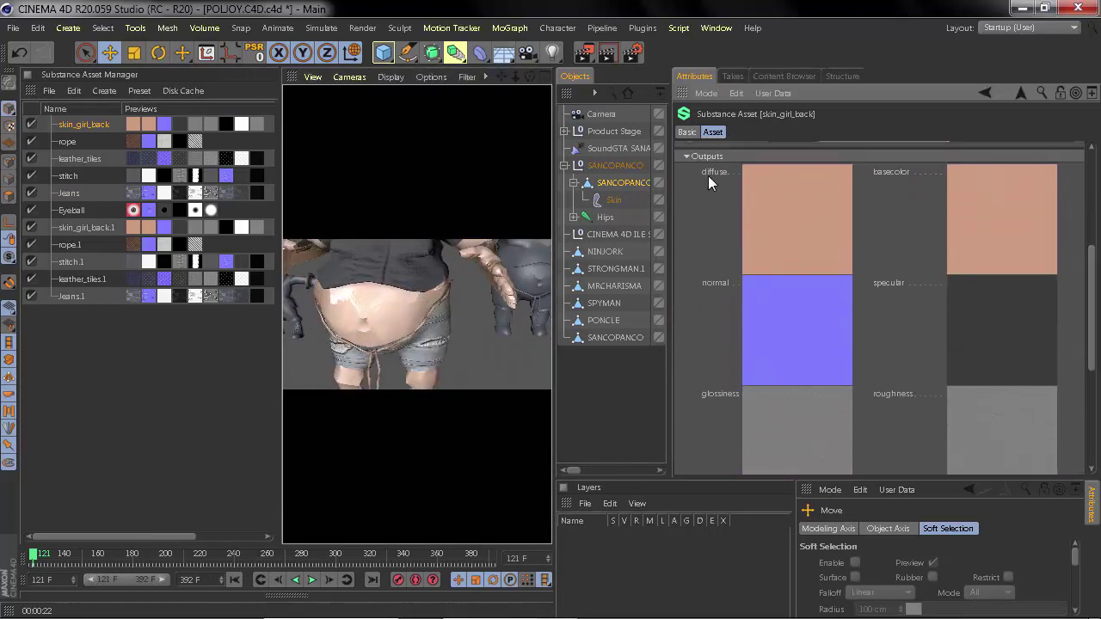
scroll(1088, 344, down, 5)
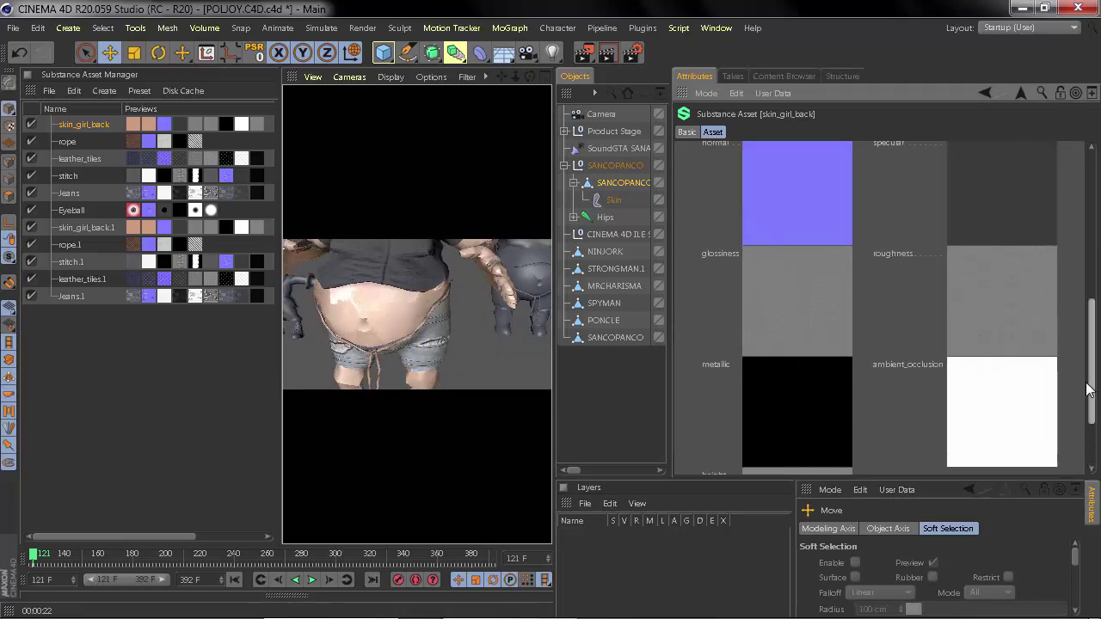
scroll(1088, 345, up, 10)
click(66, 143)
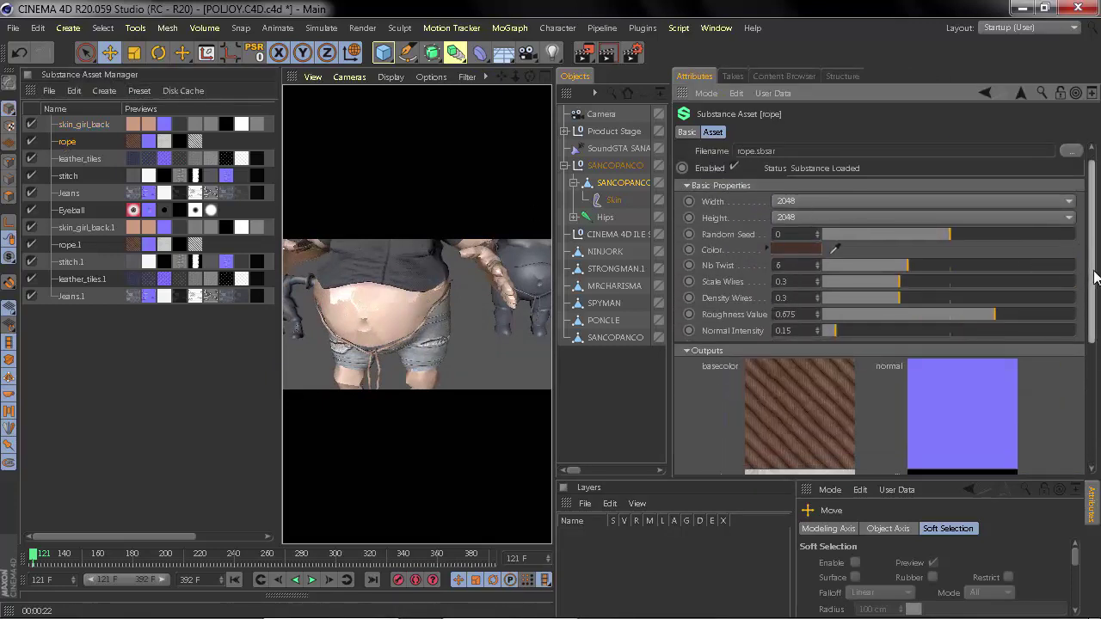
click(68, 160)
scroll(823, 326, down, 5)
scroll(824, 326, down, 5)
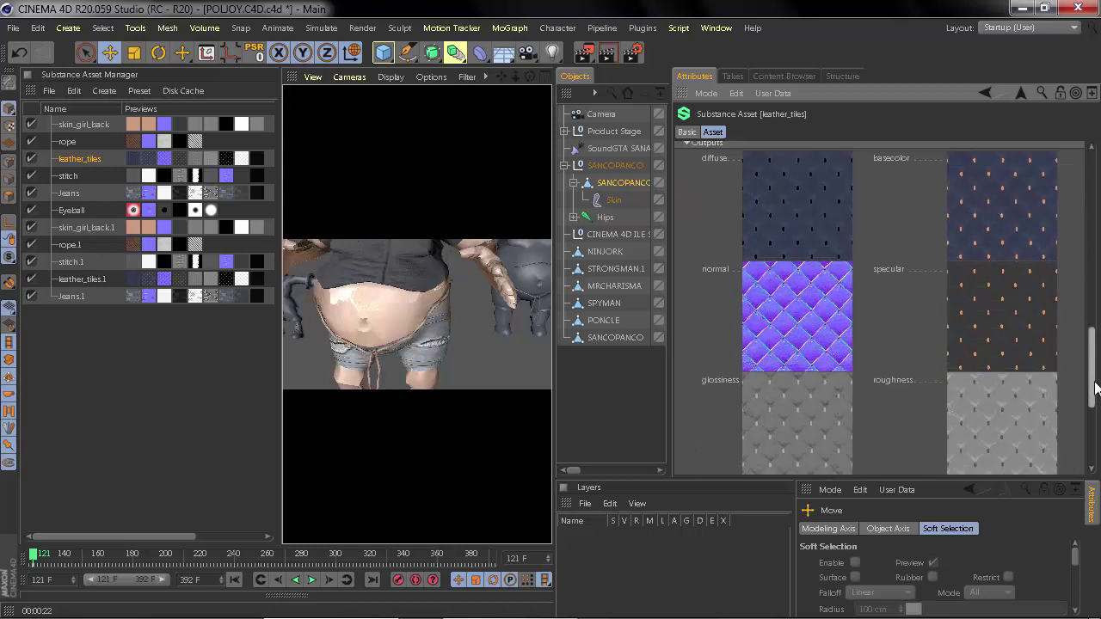
scroll(1095, 425, down, 3)
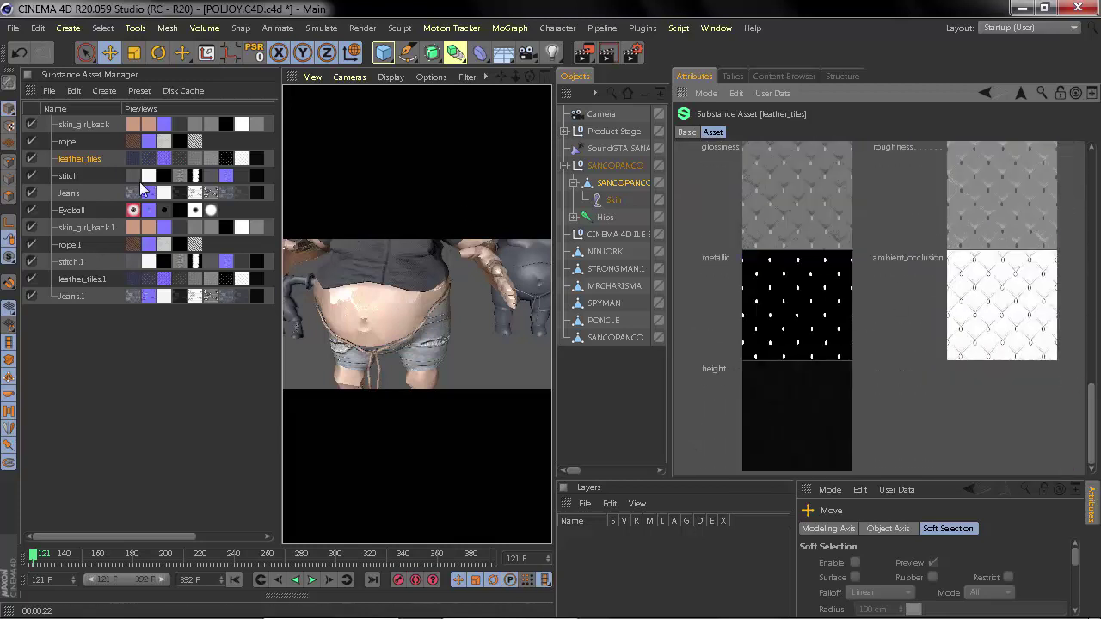
click(69, 177)
scroll(998, 327, up, 5)
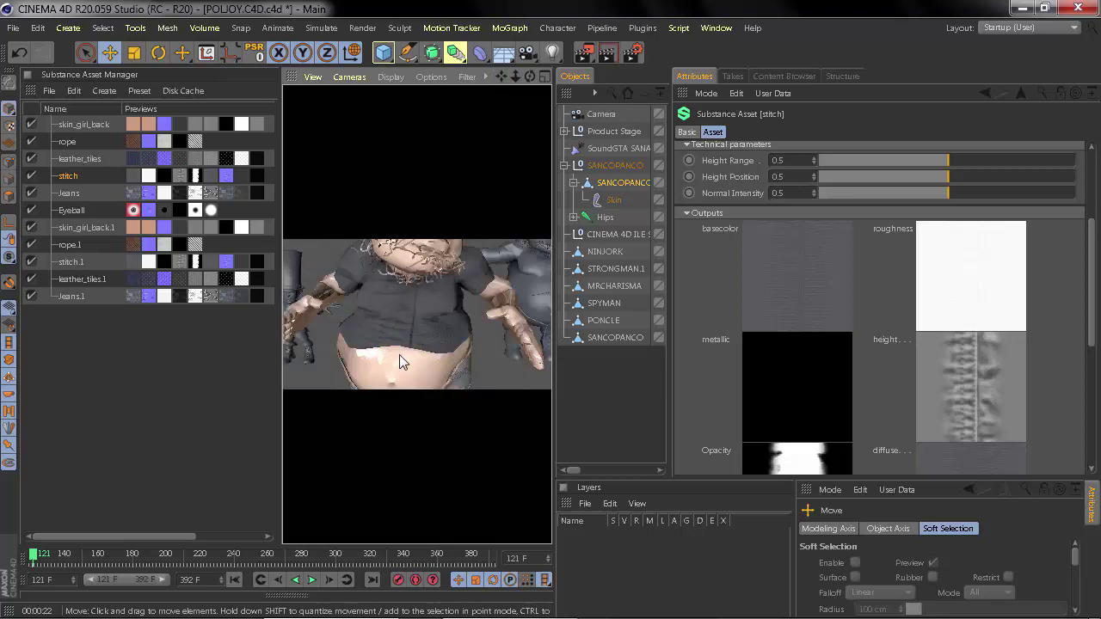
click(74, 194)
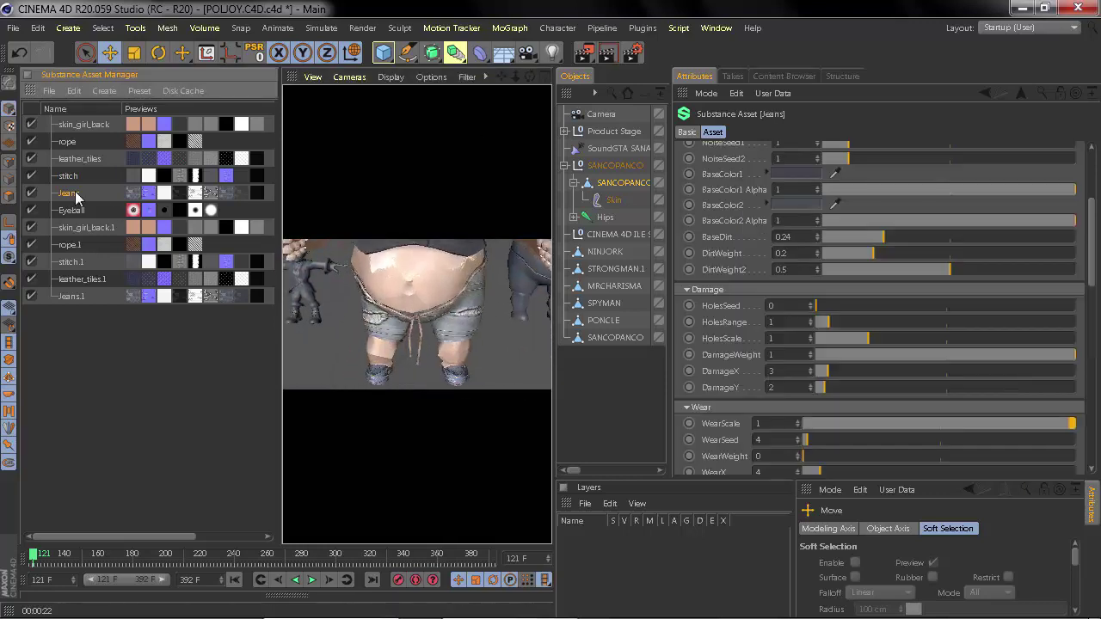
scroll(838, 258, down, 5)
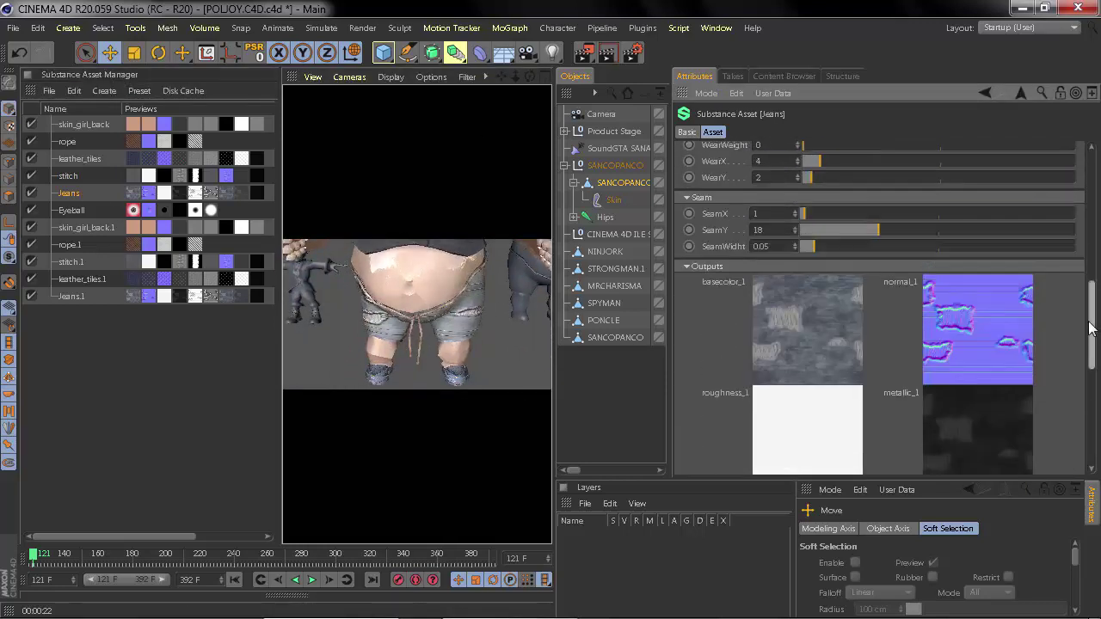
drag(1091, 327, 1091, 226)
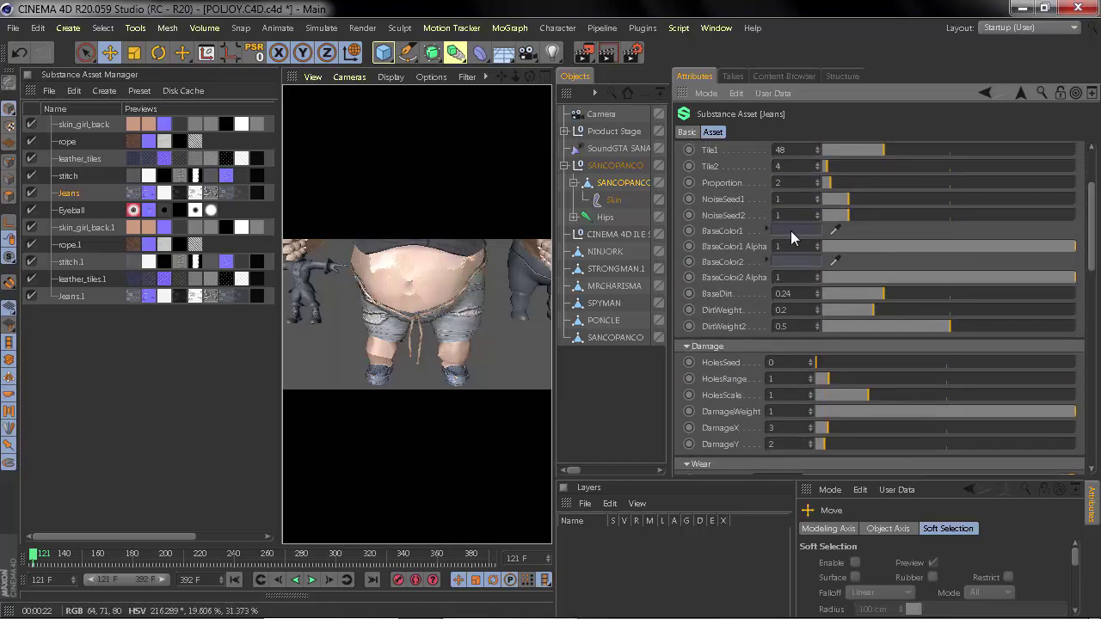
click(73, 213)
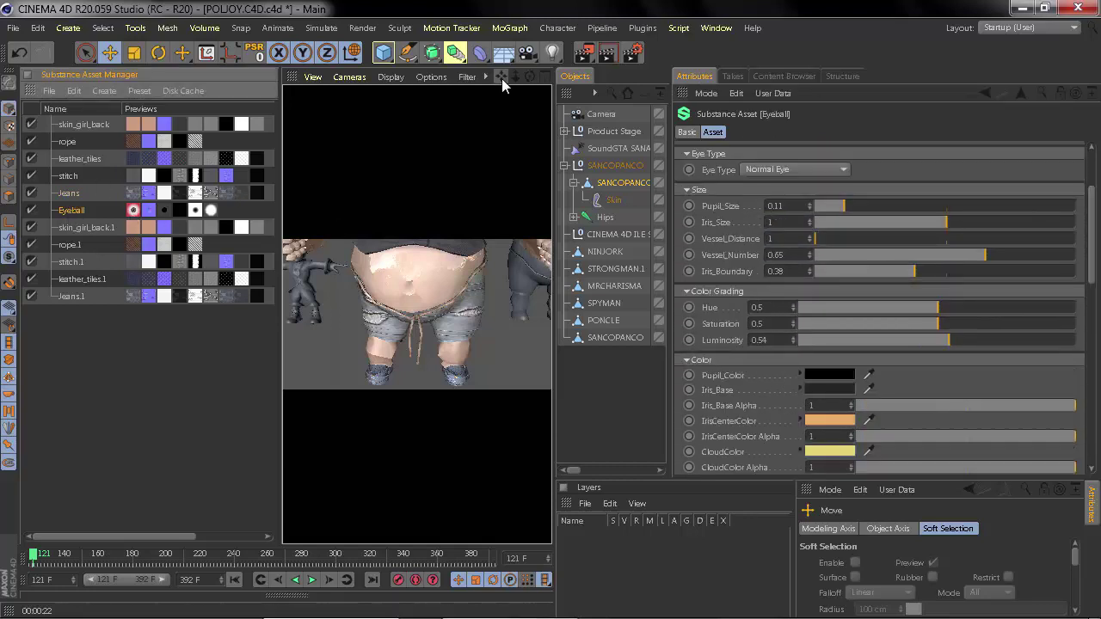
mouse_move(501, 78)
mouse_down()
mouse_move(529, 78)
mouse_move(514, 76)
mouse_move(395, 321)
mouse_up()
scroll(421, 275, up, 5)
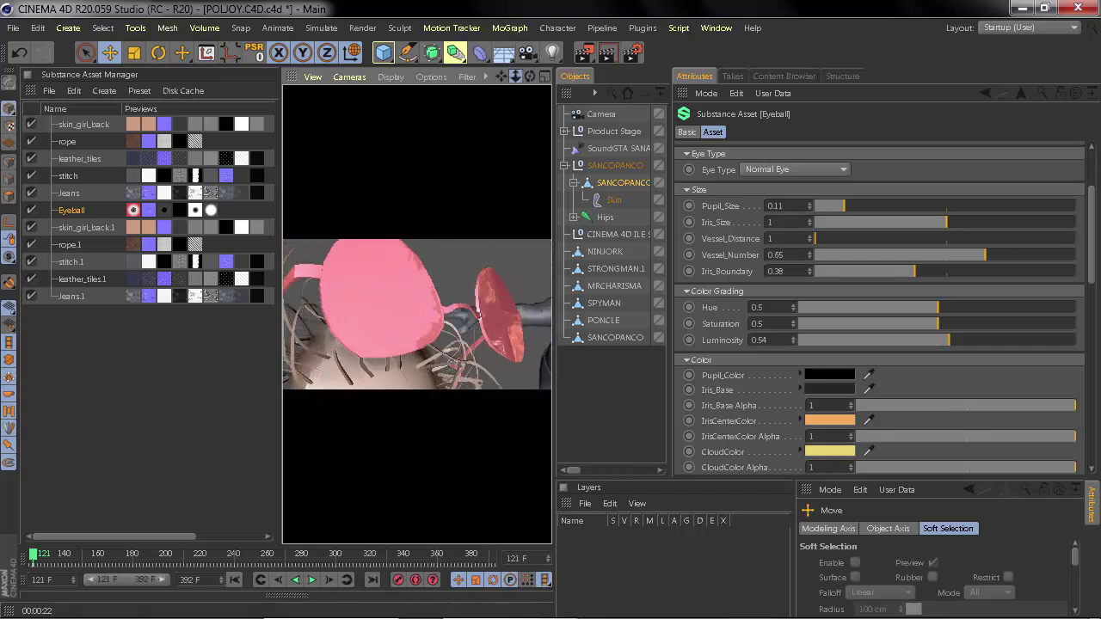
drag(515, 77, 502, 78)
Close the Substance panel, open the Material Manager and open ALL BODY in the Material Editor
click(24, 316)
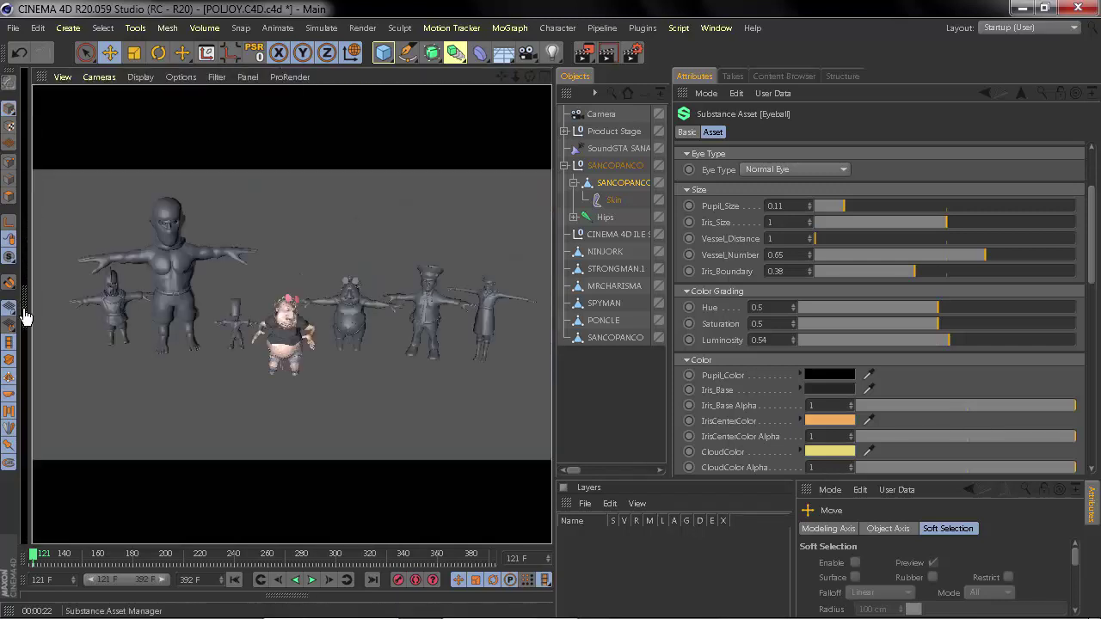
click(294, 595)
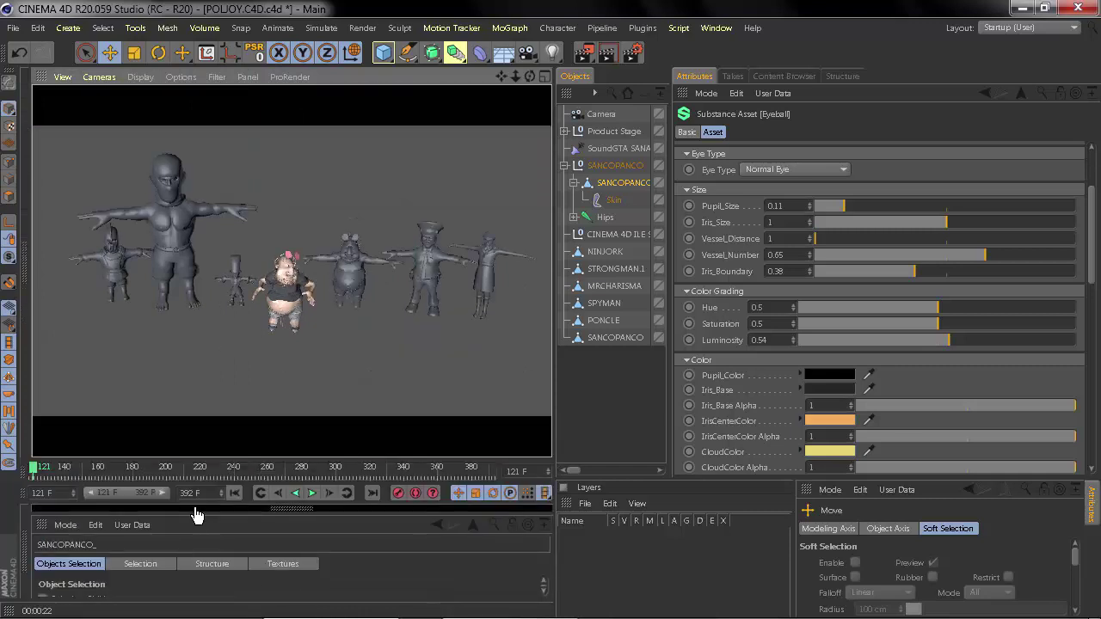
click(27, 557)
click(84, 519)
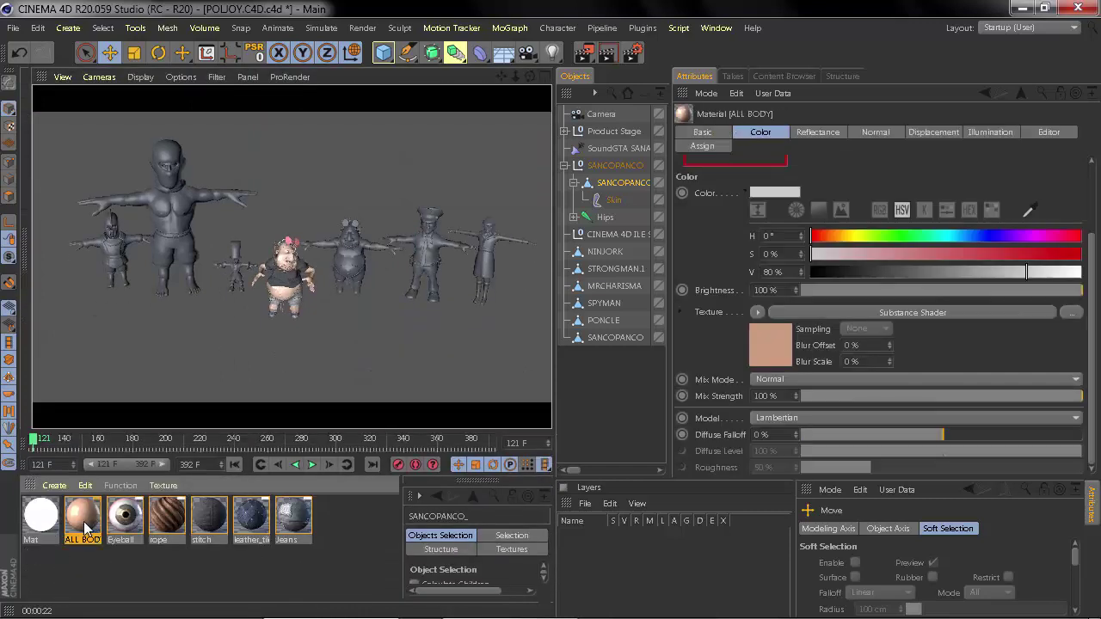
double_click(89, 526)
drag(625, 52, 893, 230)
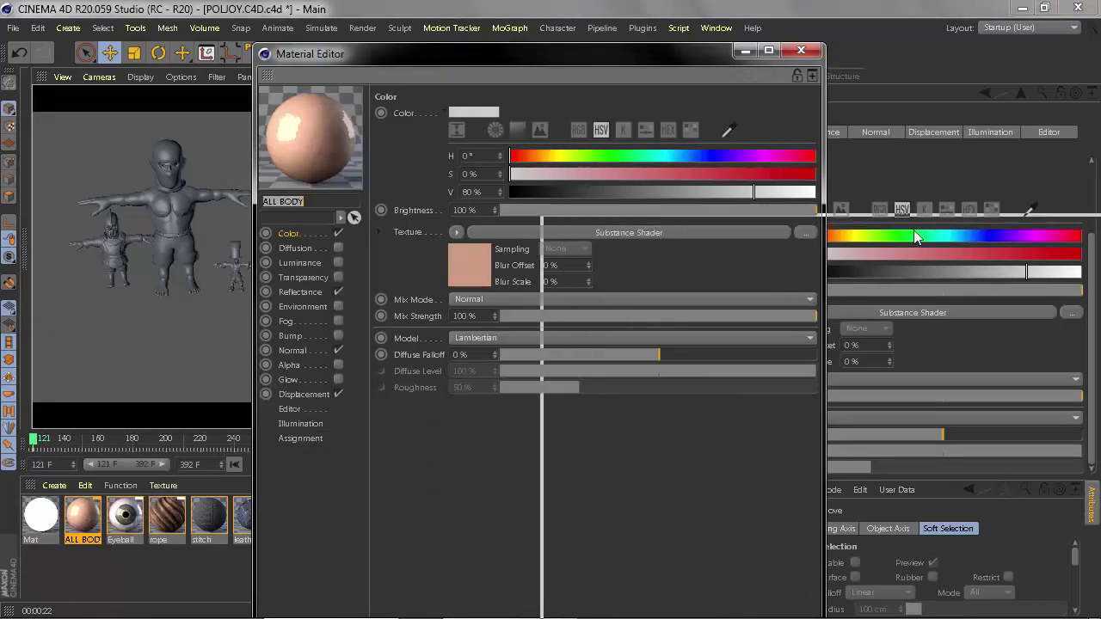
drag(754, 227, 709, 39)
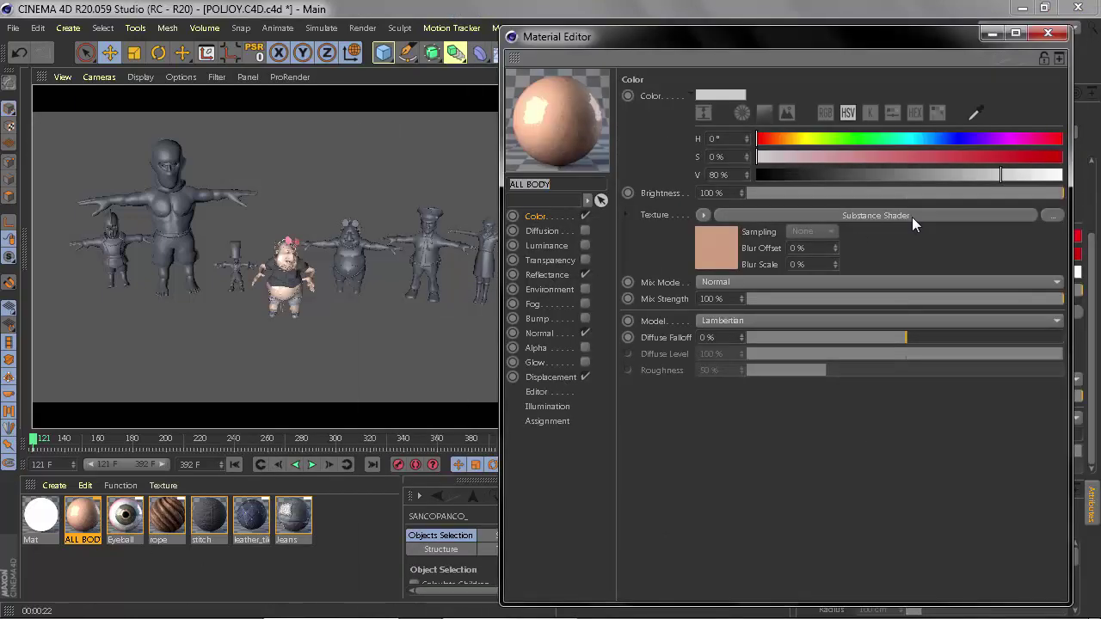
Review ALL BODY's editor, assignment, basecolor Substance texture, reflectance and displacement settings
click(537, 392)
click(547, 421)
click(536, 216)
click(712, 249)
click(728, 126)
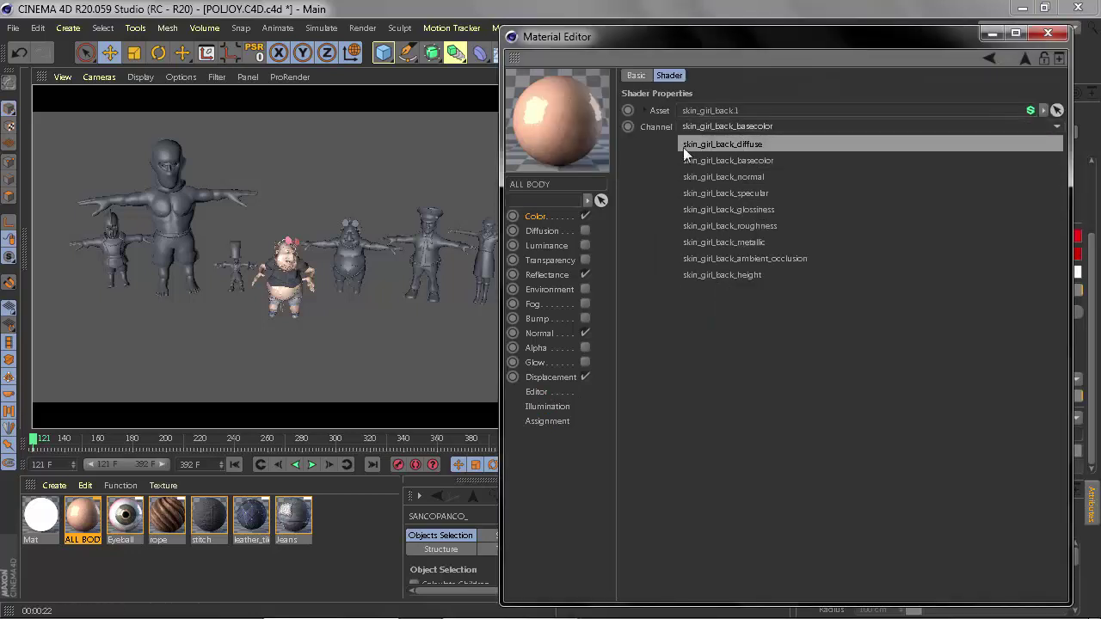
click(551, 276)
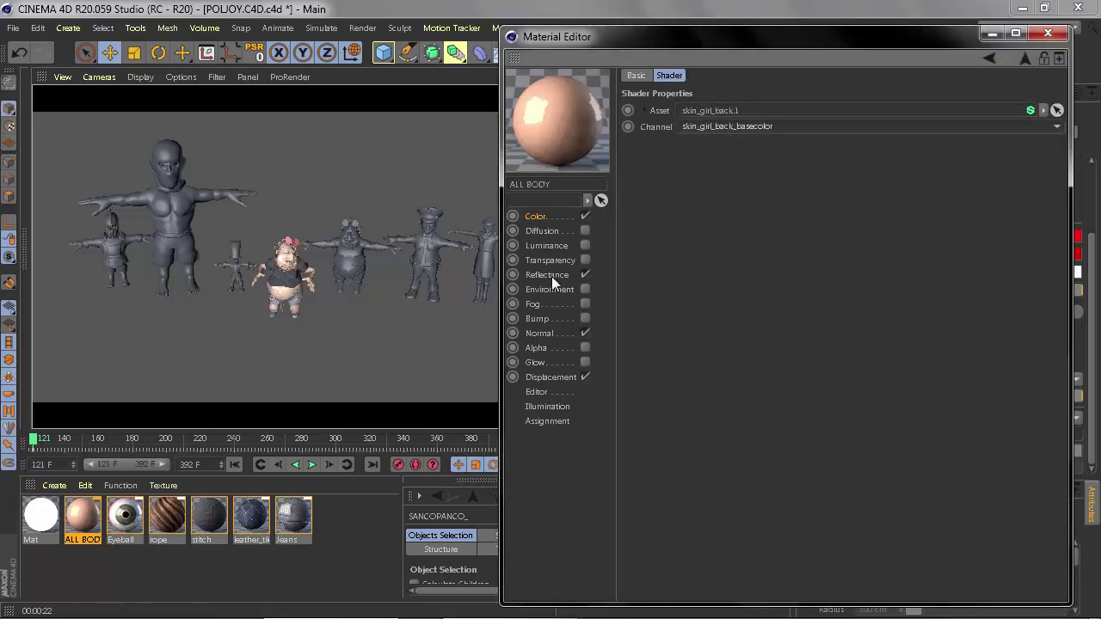
click(549, 276)
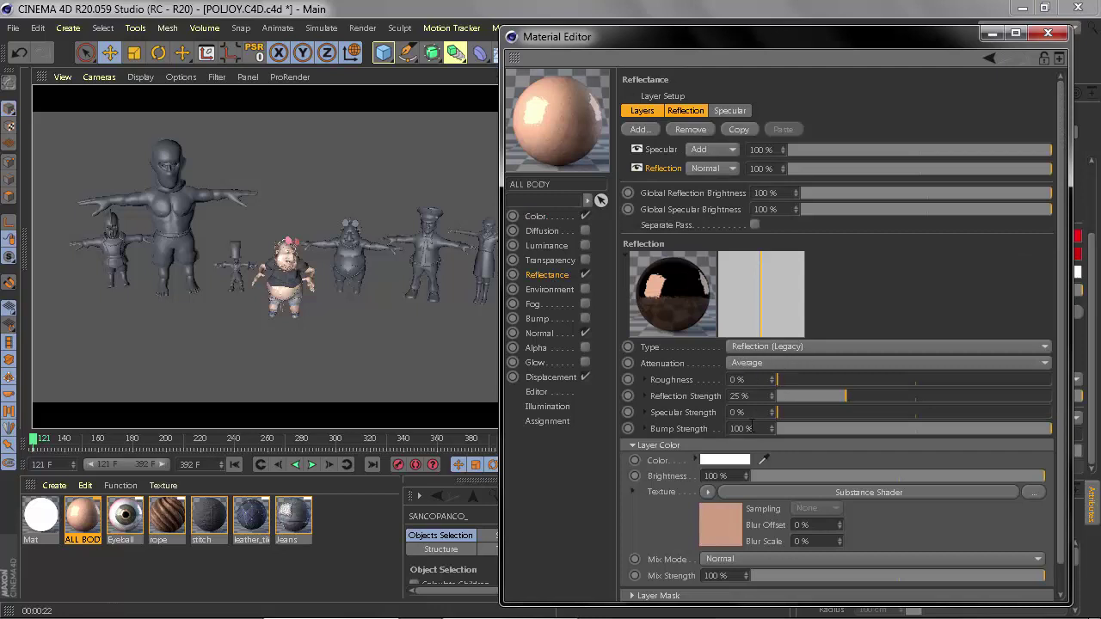
click(550, 377)
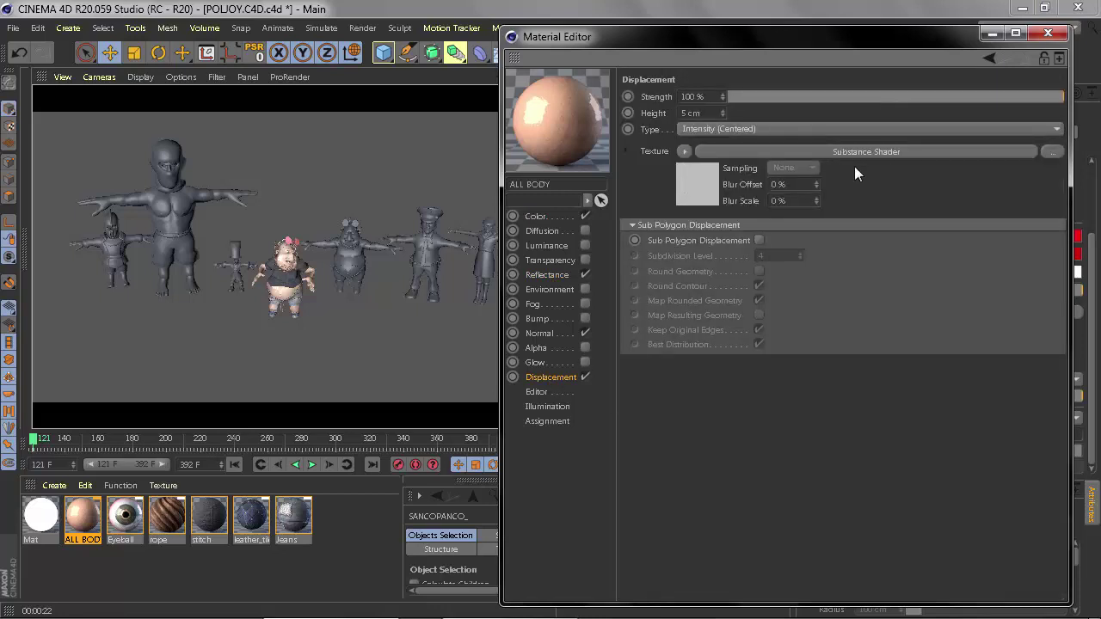
Inspect the Eyeball, rope, stitch, leather_tiles and Jeans materials and the Jeans normal map, then close the editor
click(127, 519)
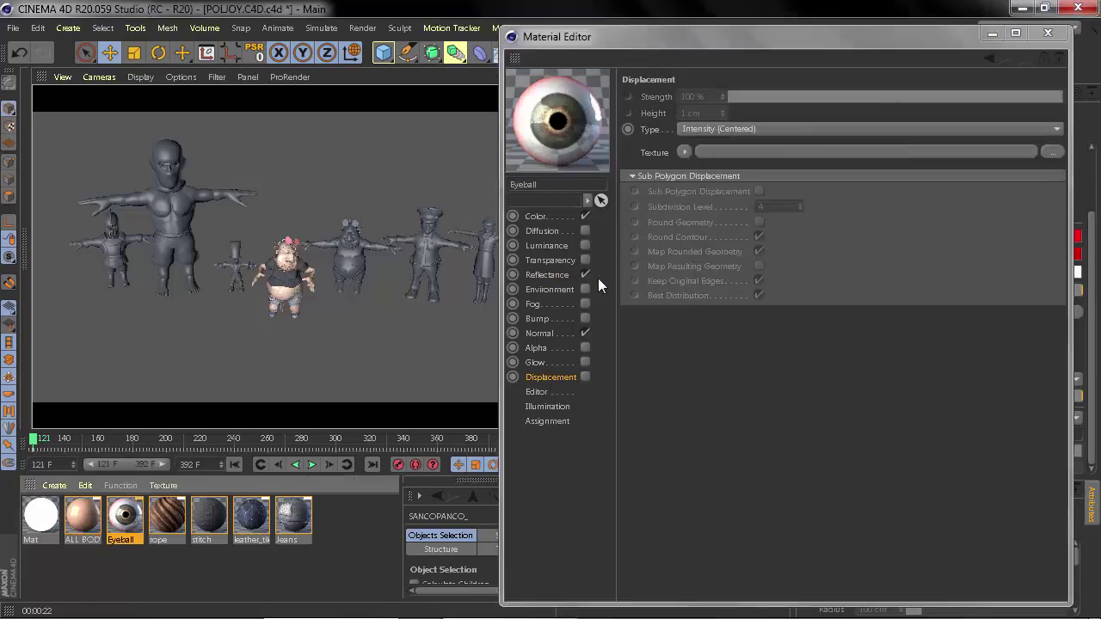
click(183, 516)
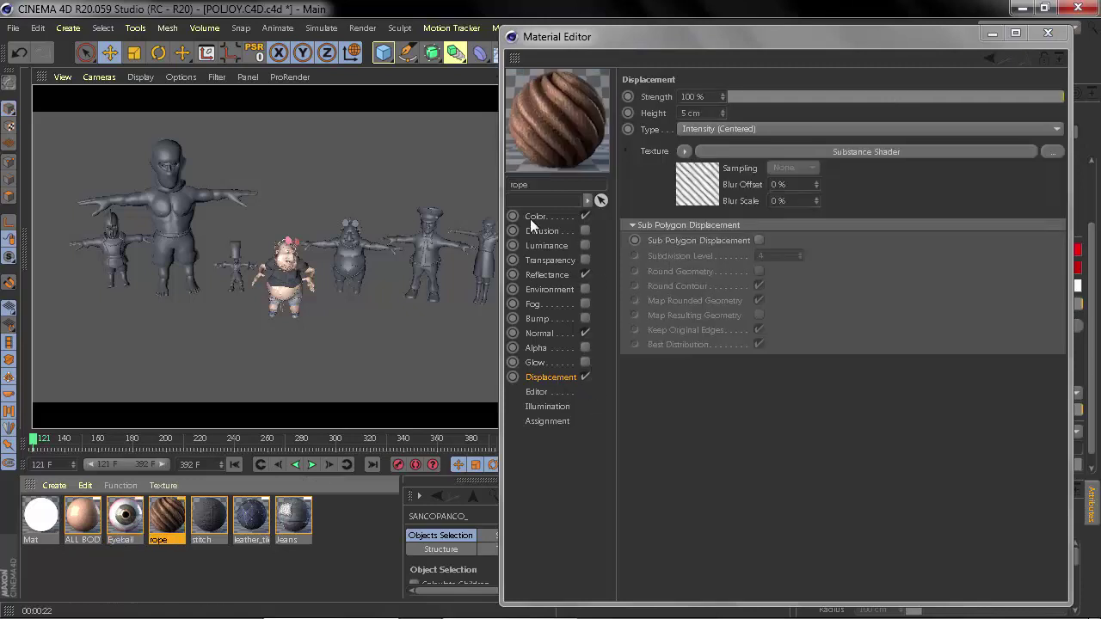
click(206, 537)
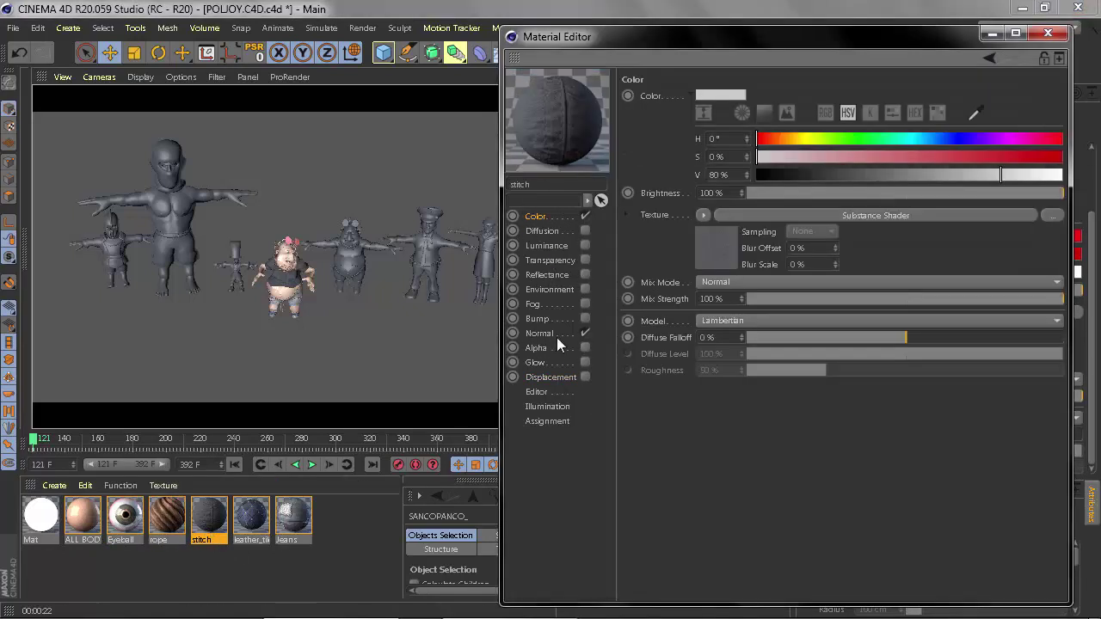
click(257, 526)
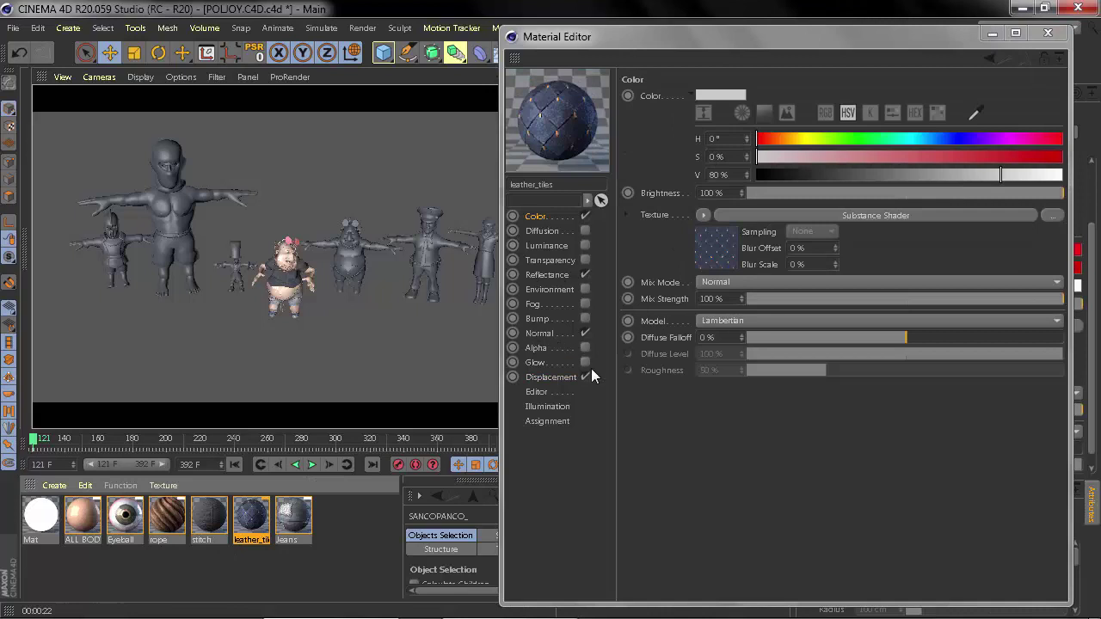
click(302, 522)
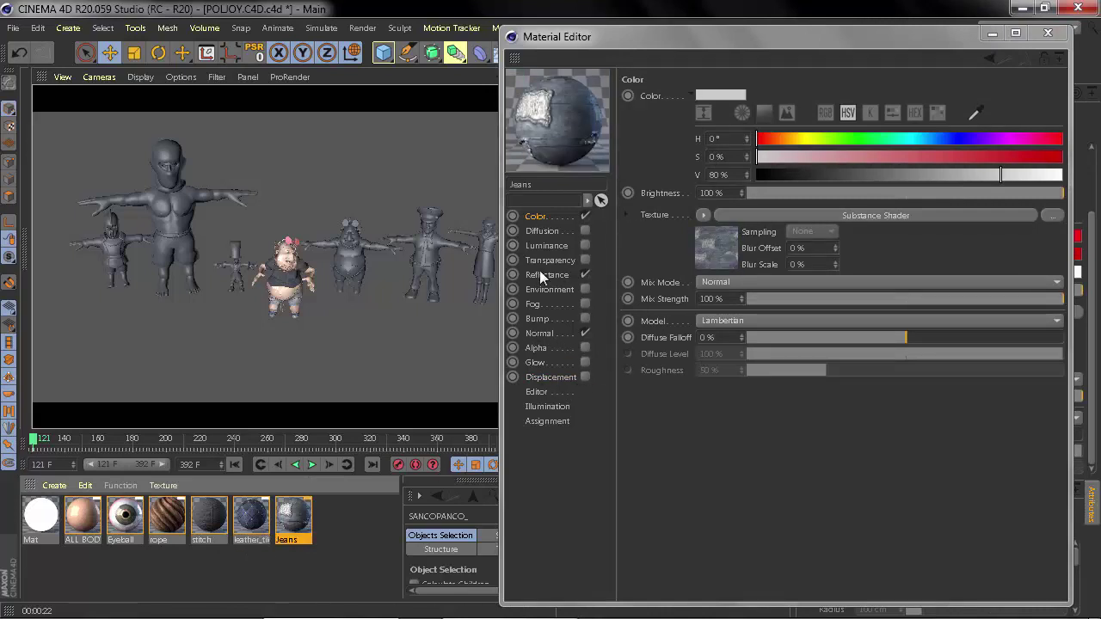
click(540, 334)
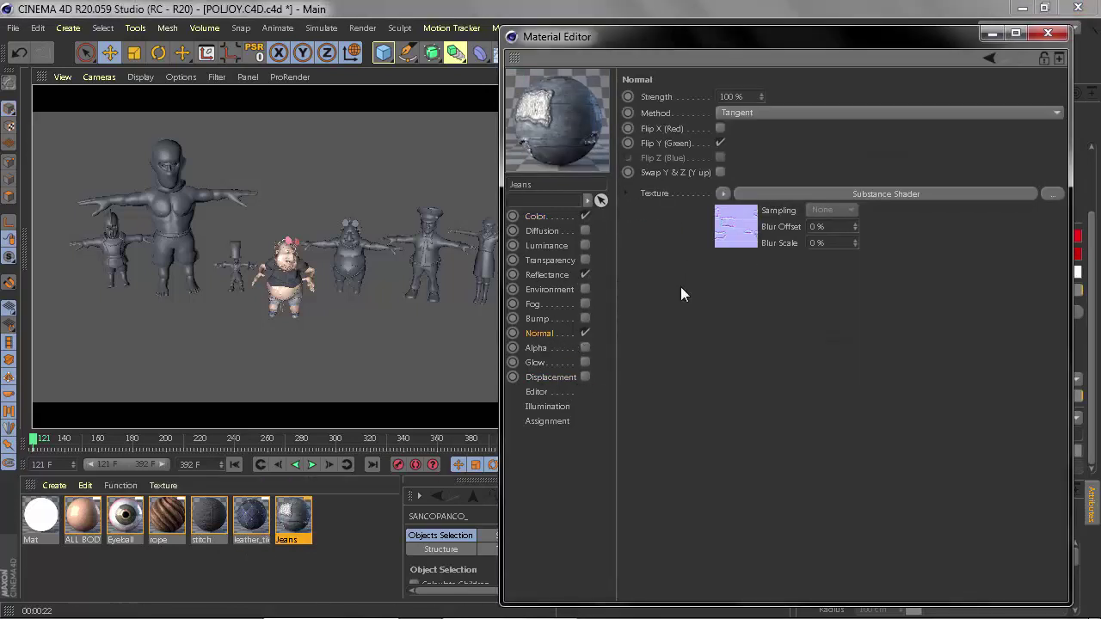
click(1047, 33)
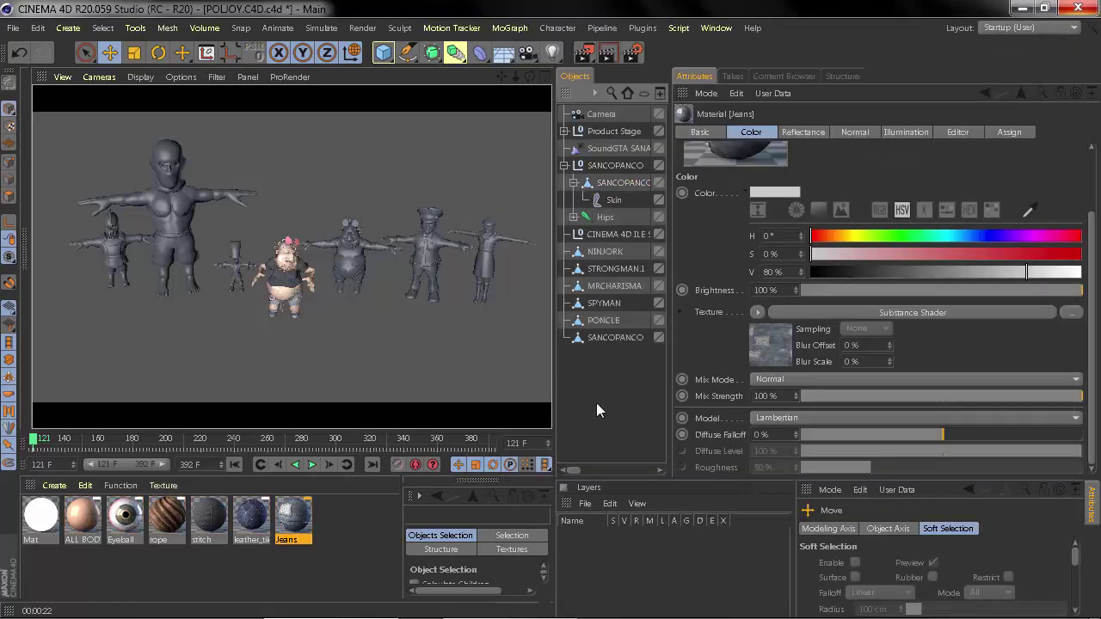
Hide the Material Manager and widen the object list panel
click(40, 491)
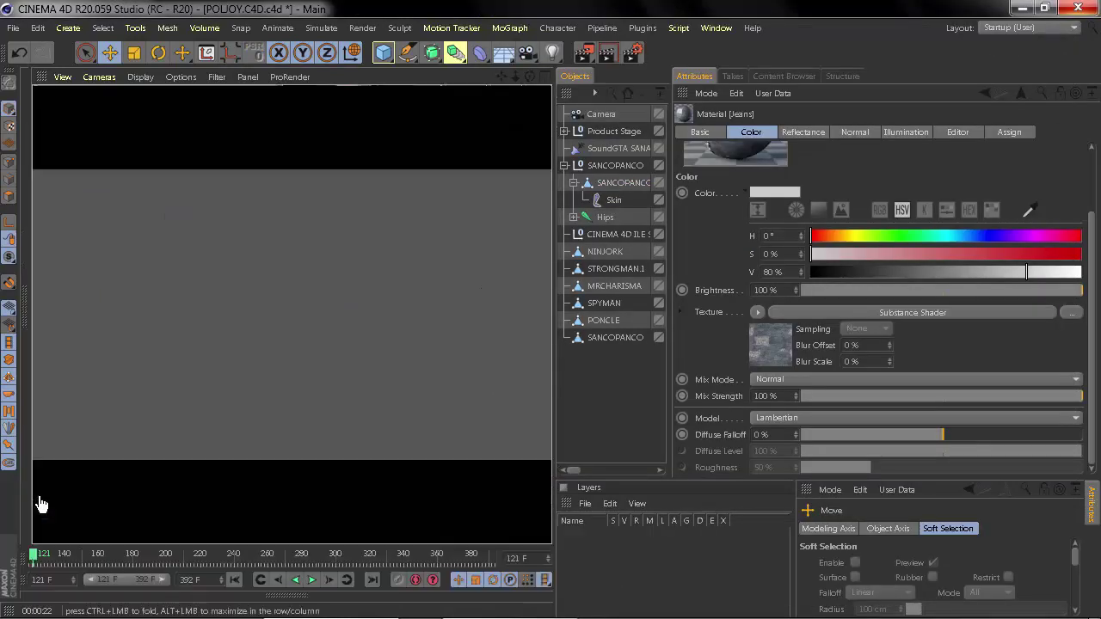
mouse_move(554, 387)
mouse_down()
mouse_move(479, 388)
mouse_move(556, 371)
mouse_up()
drag(685, 400, 753, 402)
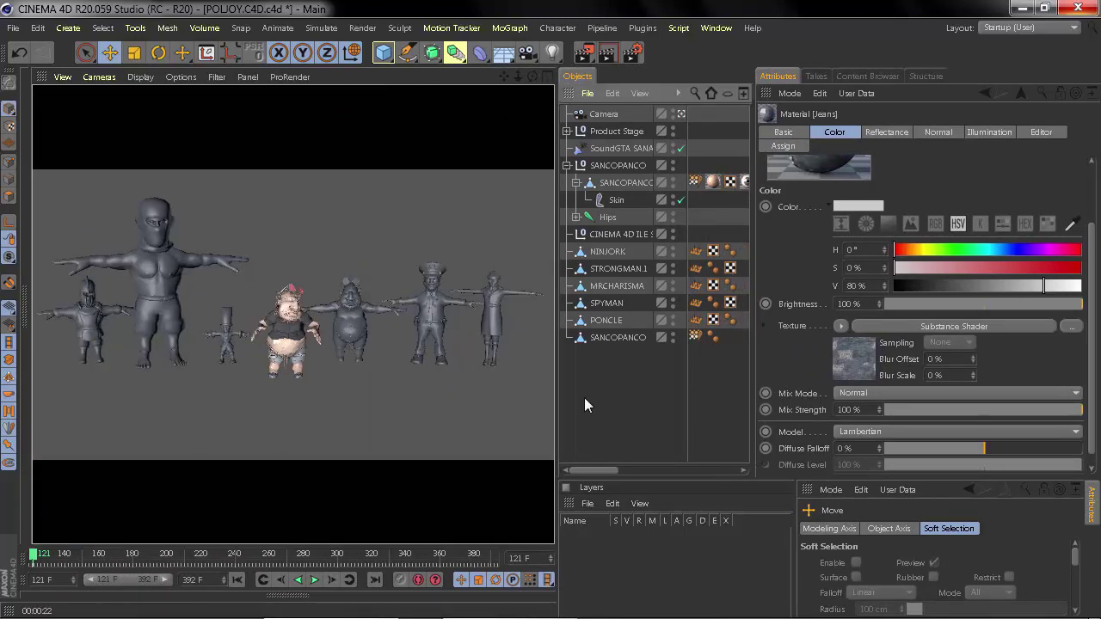
Play the animation, rewind to frame 121, and select the Hips joint
click(314, 580)
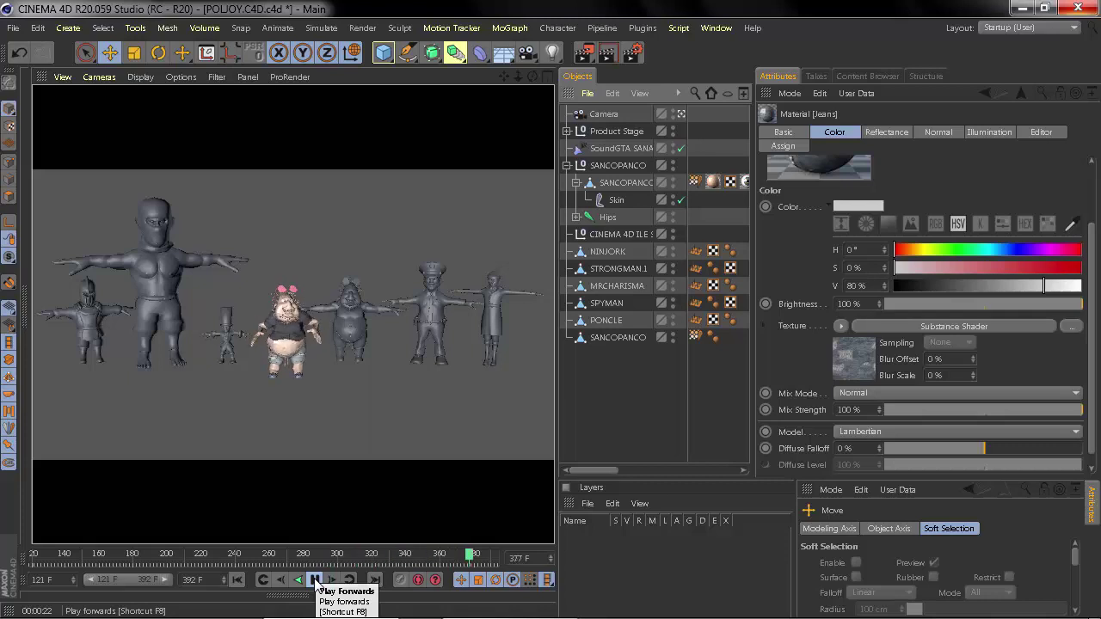
click(315, 581)
click(238, 580)
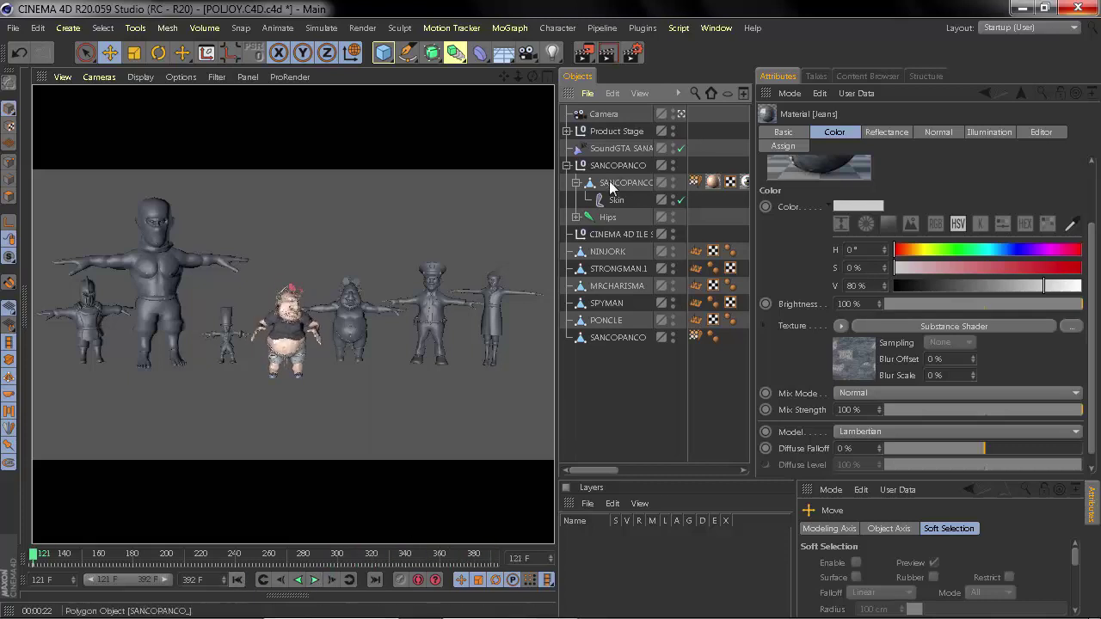
click(607, 216)
Open the Timeline Dope Sheet window and position it
click(717, 28)
click(746, 212)
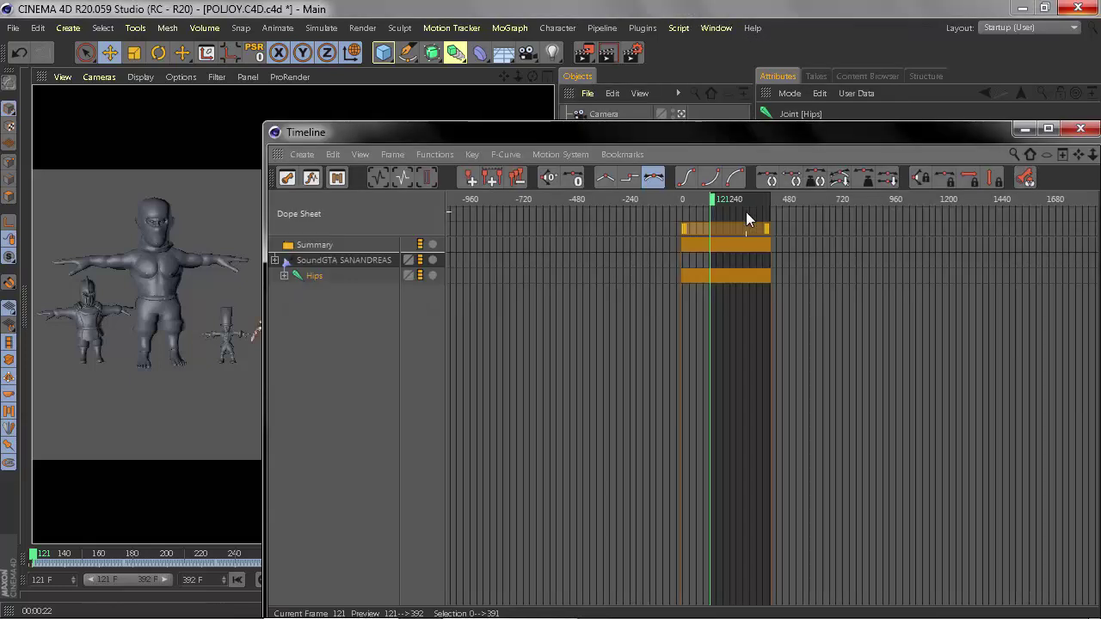
drag(727, 135, 682, 134)
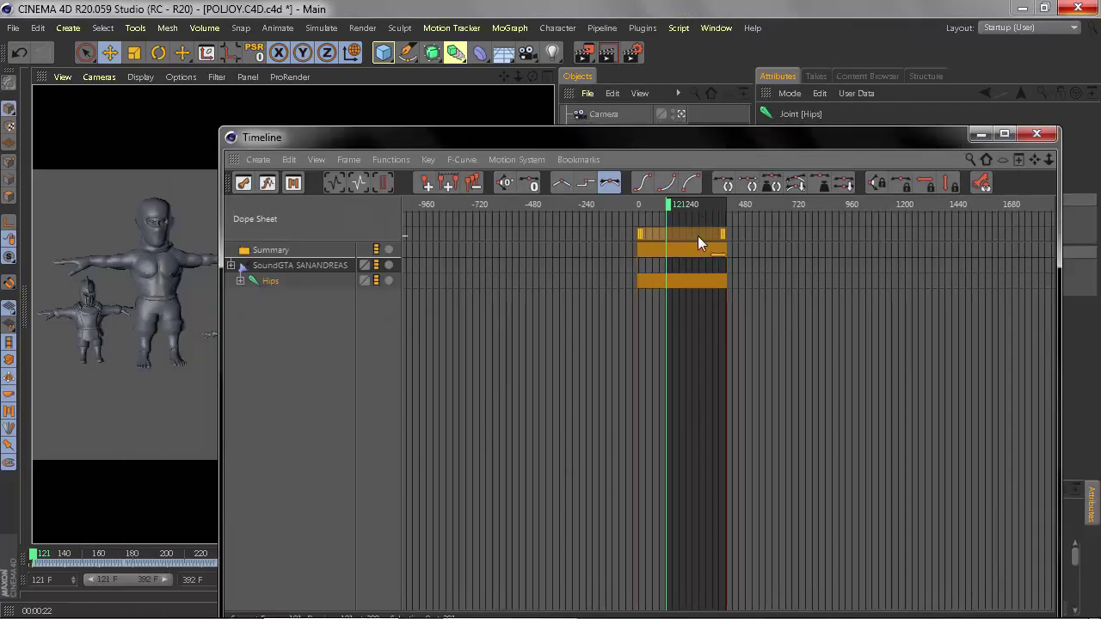
Copy the Hips key block twice end-to-end further along the dope sheet
click(698, 238)
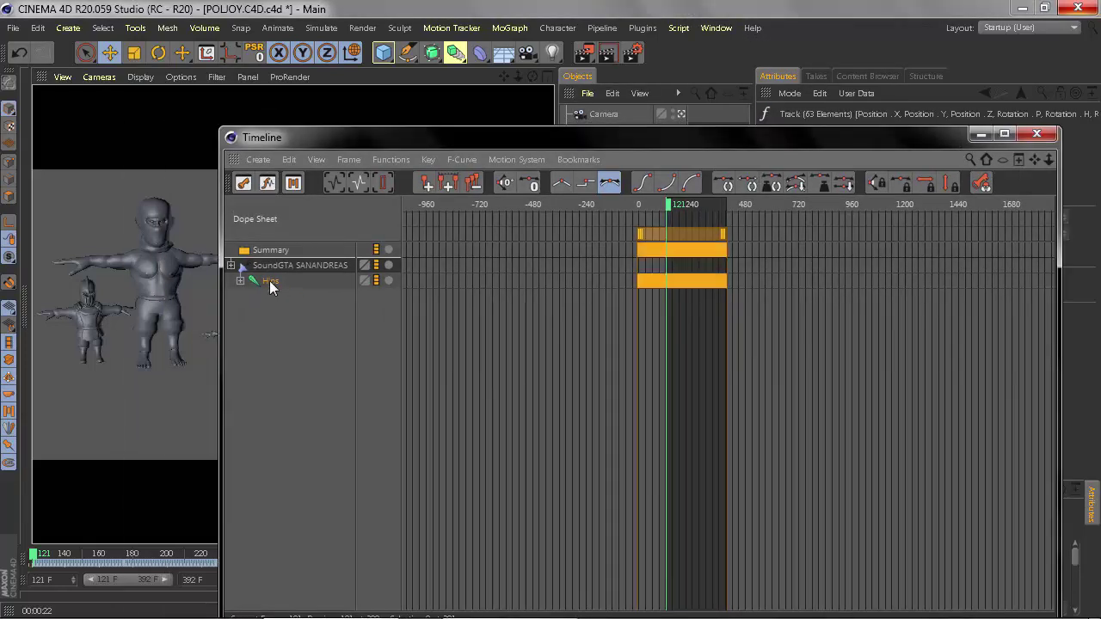
mouse_move(708, 234)
ctrl+mouse_down()
mouse_move(905, 234)
mouse_move(961, 247)
ctrl+mouse_up()
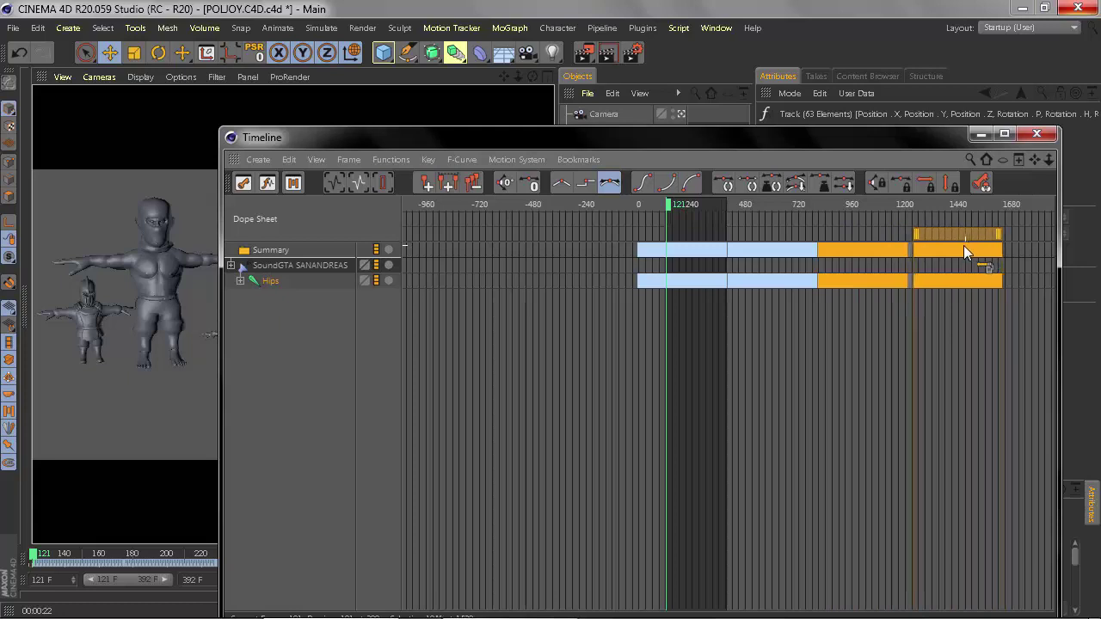
ctrl+drag(940, 251, 997, 263)
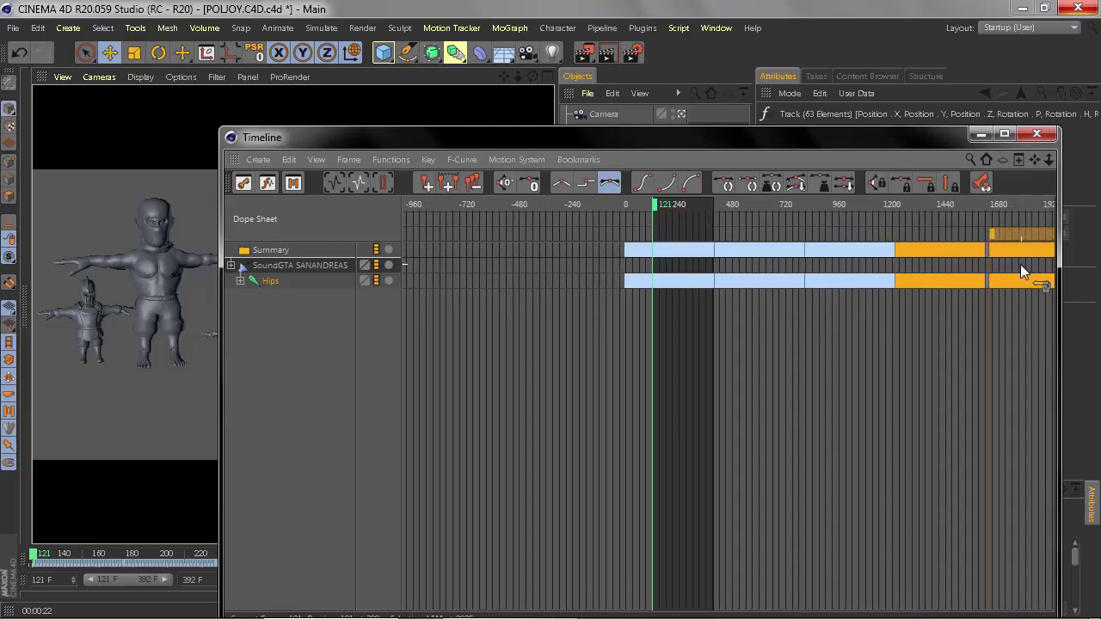
ctrl+drag(1022, 266, 1017, 265)
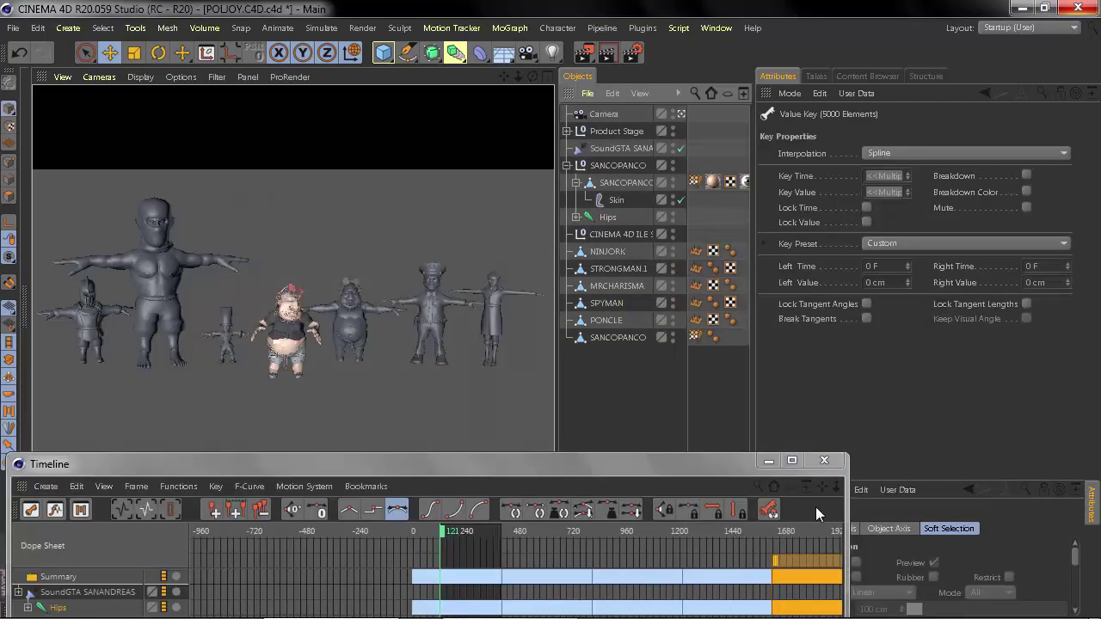
Set the last frame to 2500, select the Hips track, and inspect its keys at frame 556
mouse_move(317, 410)
mouse_down()
mouse_move(313, 499)
mouse_move(888, 386)
mouse_up()
text(2500)
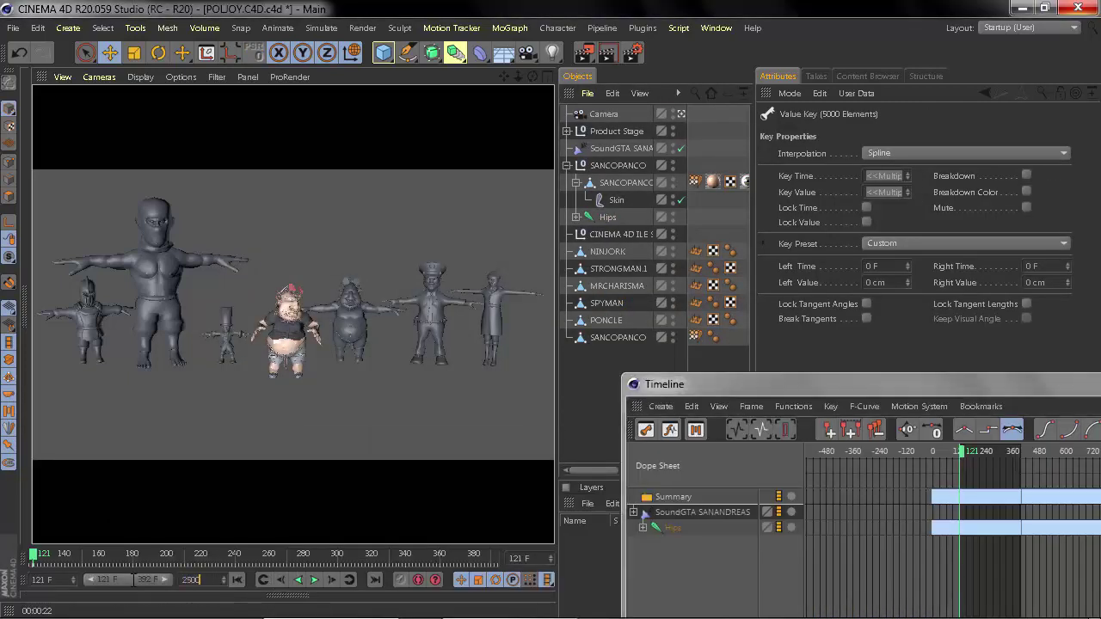
key(Return)
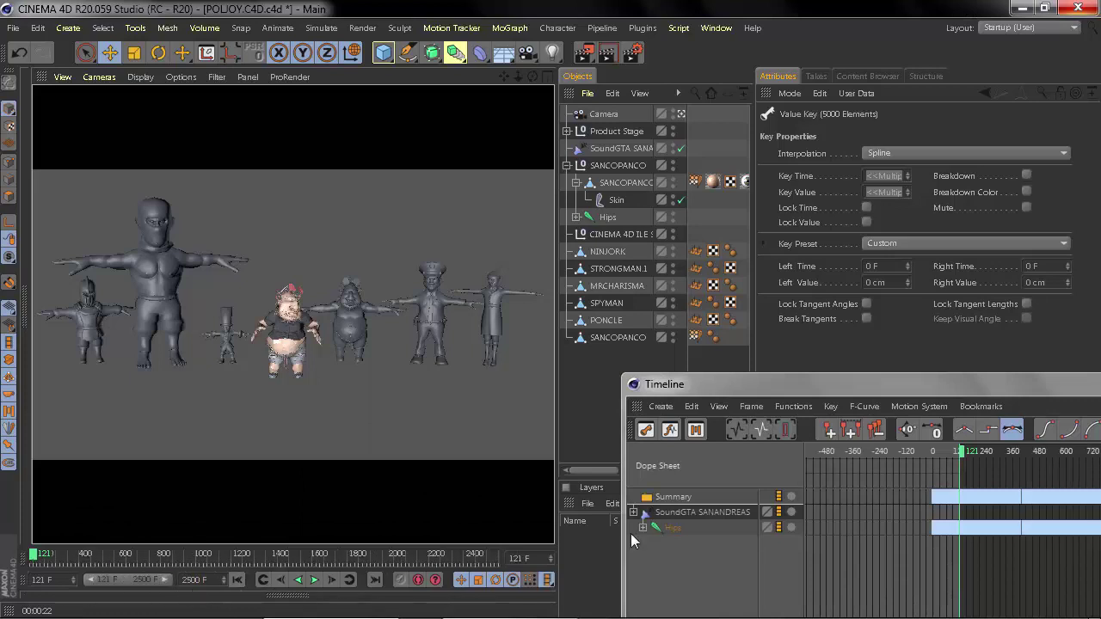
click(677, 528)
click(677, 528)
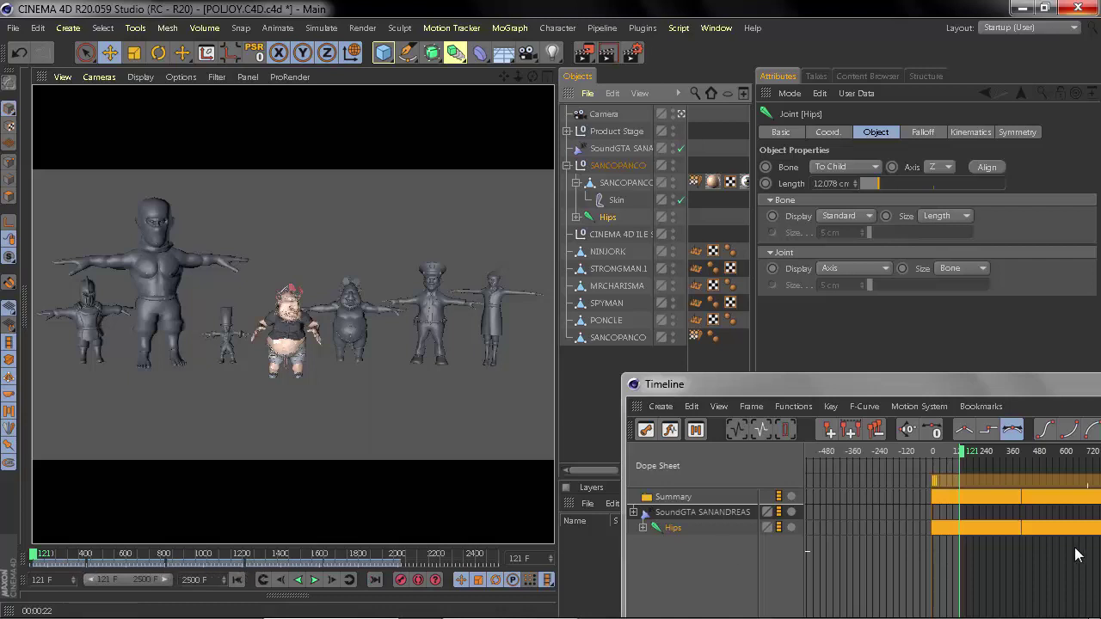
click(1057, 498)
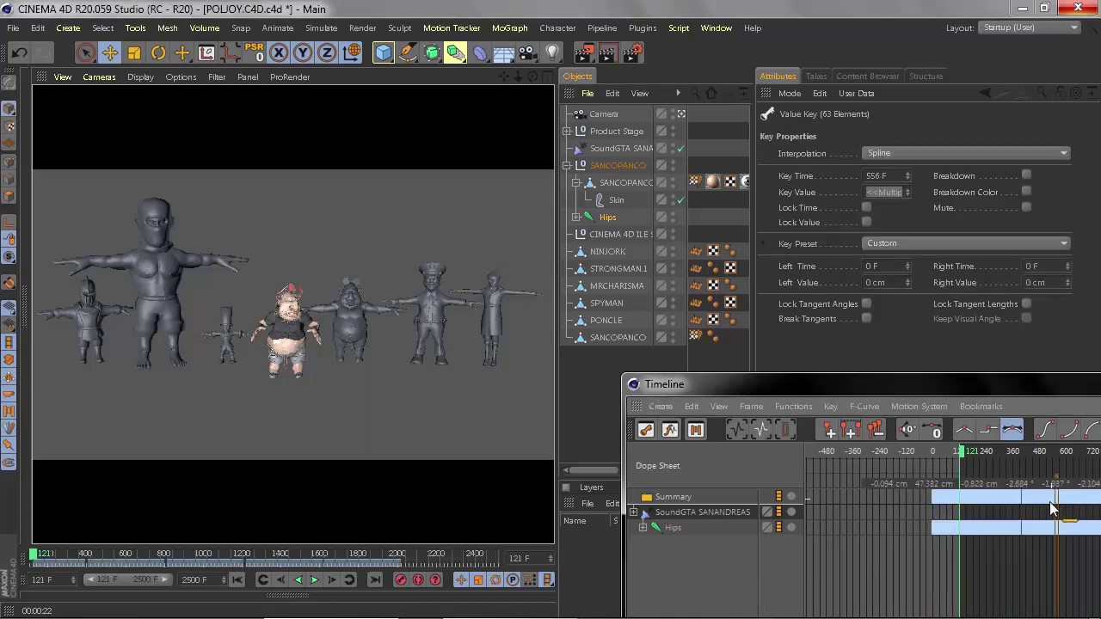
click(1006, 585)
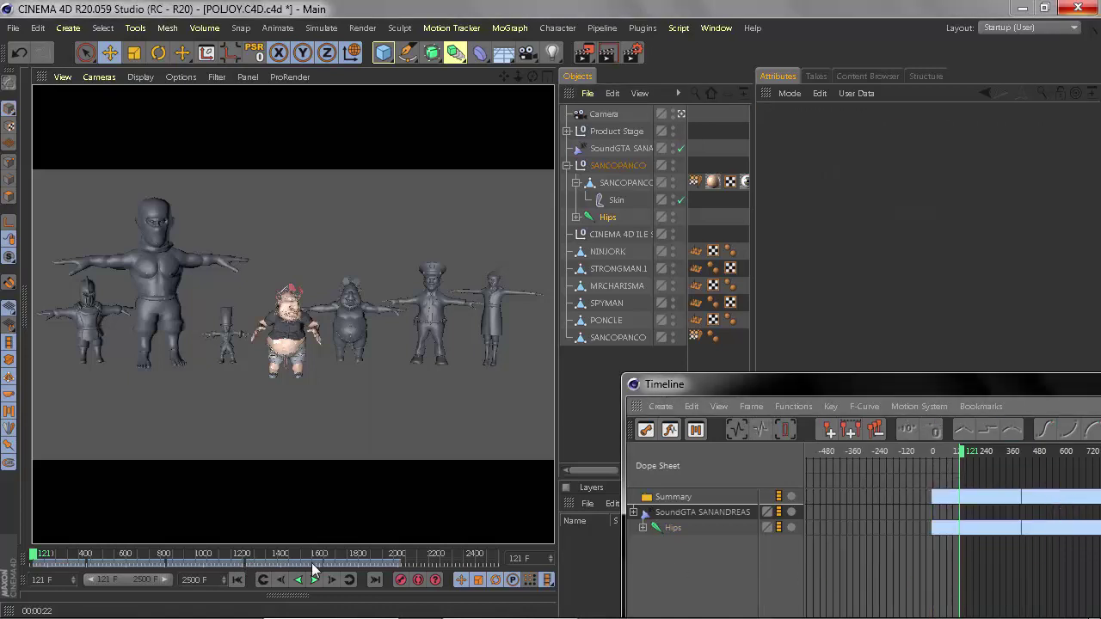
Scrub from frame 666 back to frame 121 and close the dope sheet
click(137, 558)
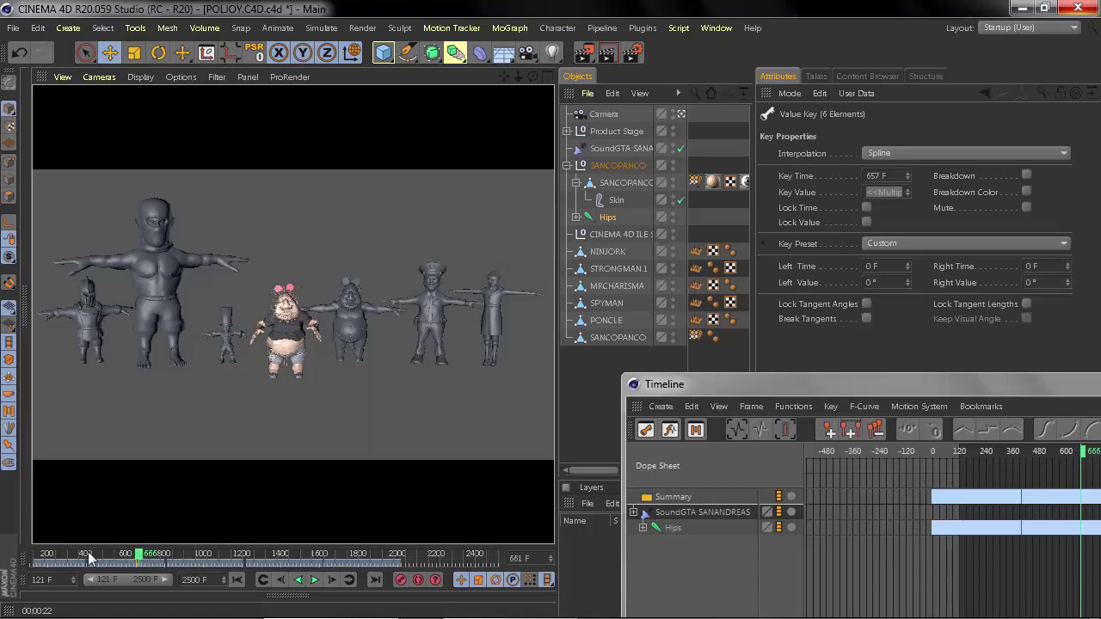
drag(88, 558, 25, 561)
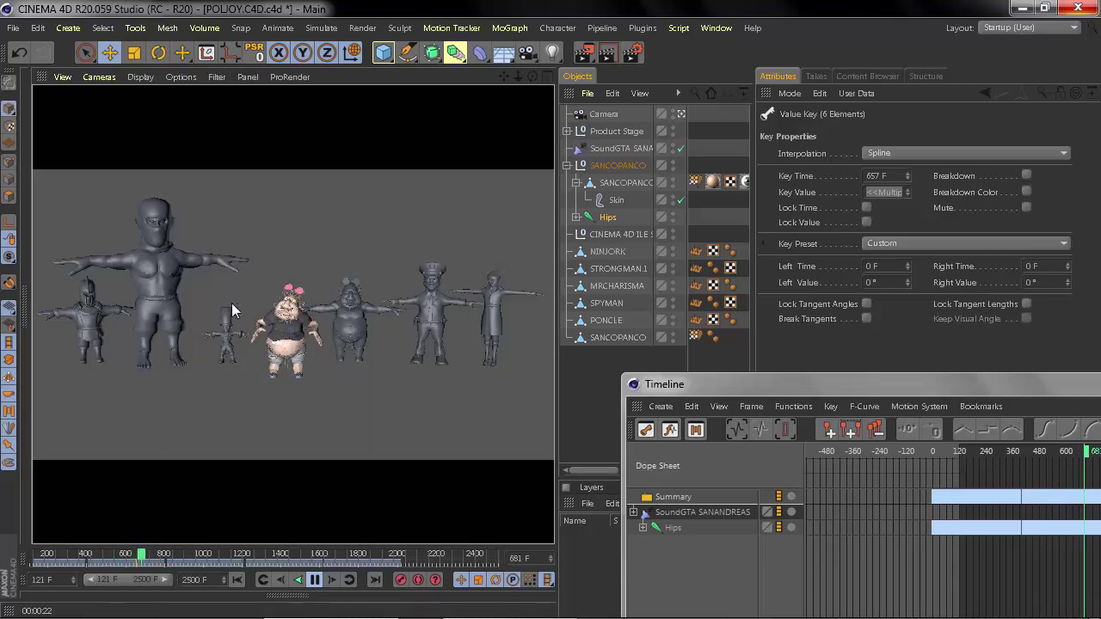
mouse_move(1037, 387)
mouse_down()
mouse_move(705, 357)
mouse_move(535, 355)
mouse_up()
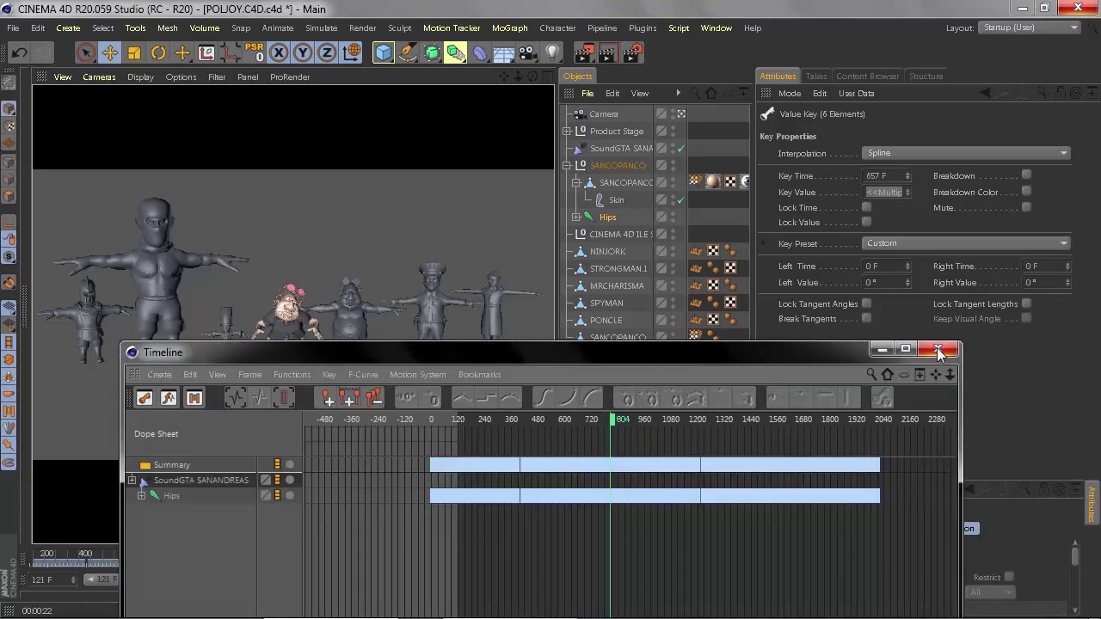
click(937, 347)
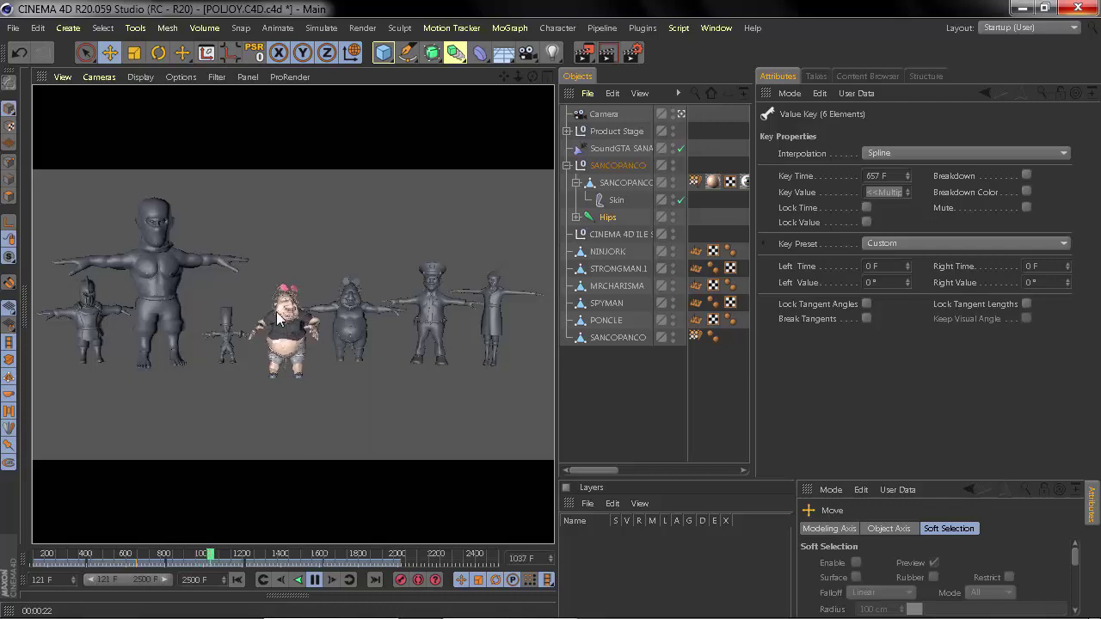
Play through the scene camera, stop at frame 2025, and collapse the SANCOPANCO hierarchy
click(681, 115)
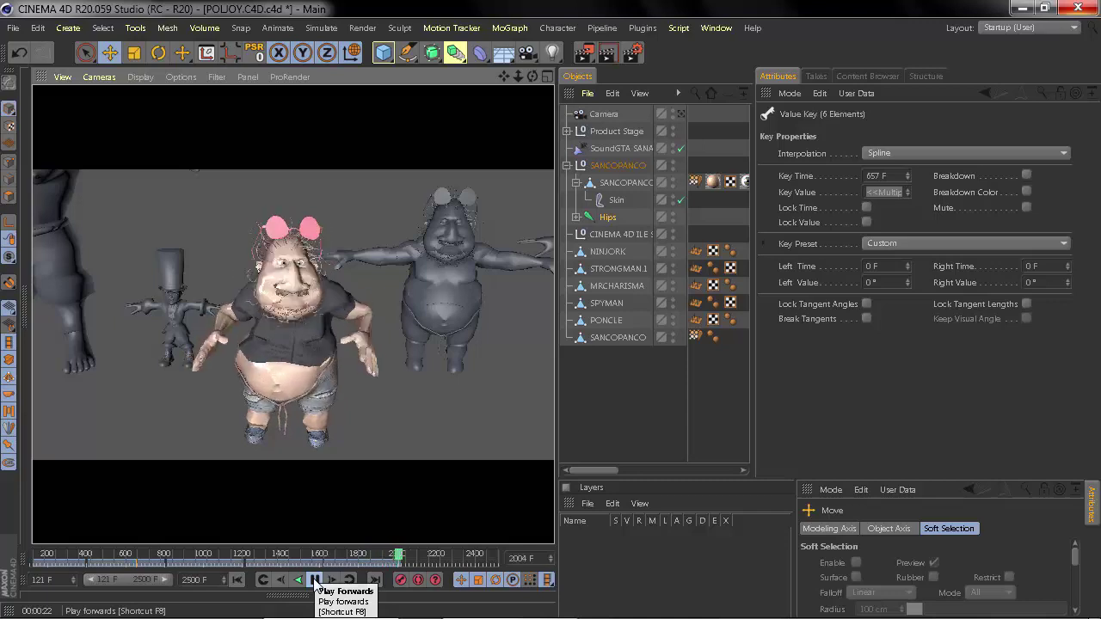
click(315, 580)
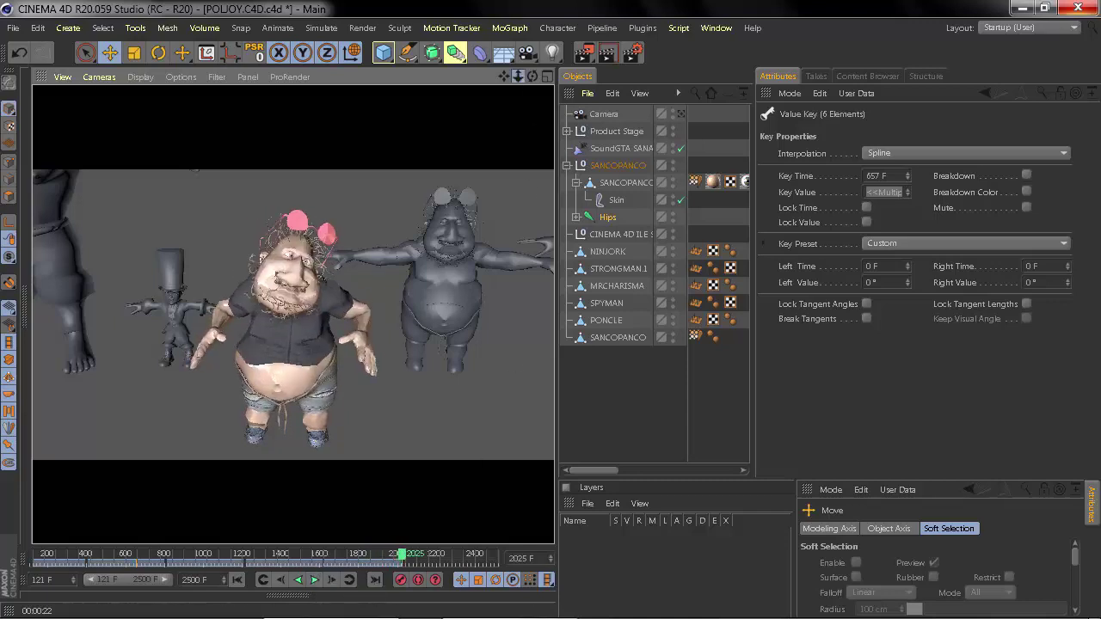
click(680, 113)
click(566, 165)
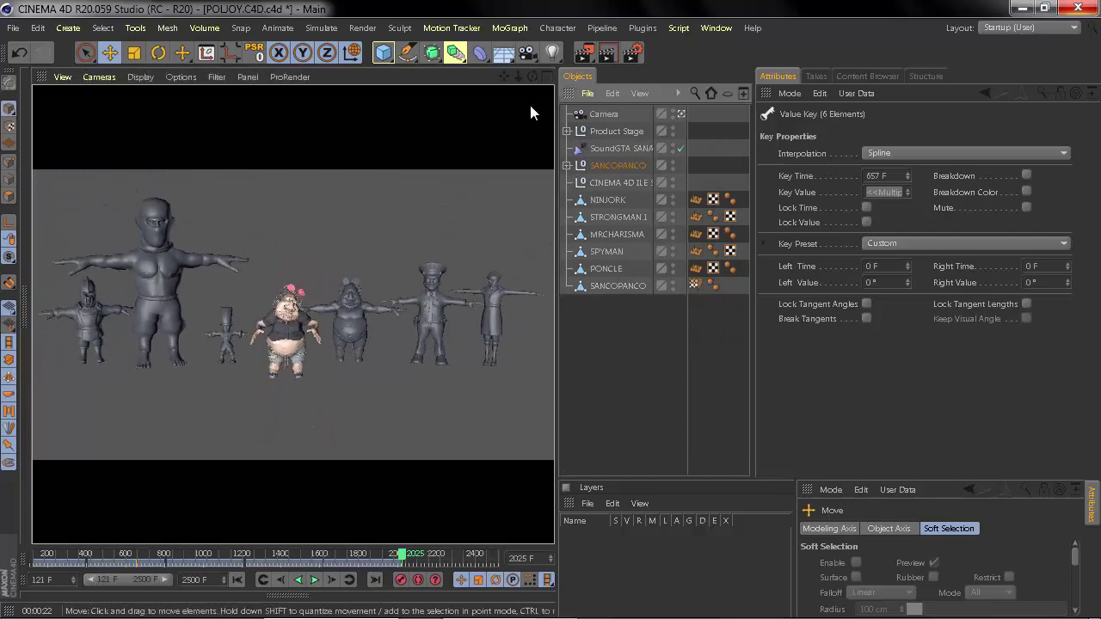
Enable Global Illumination in the Render Settings
click(633, 55)
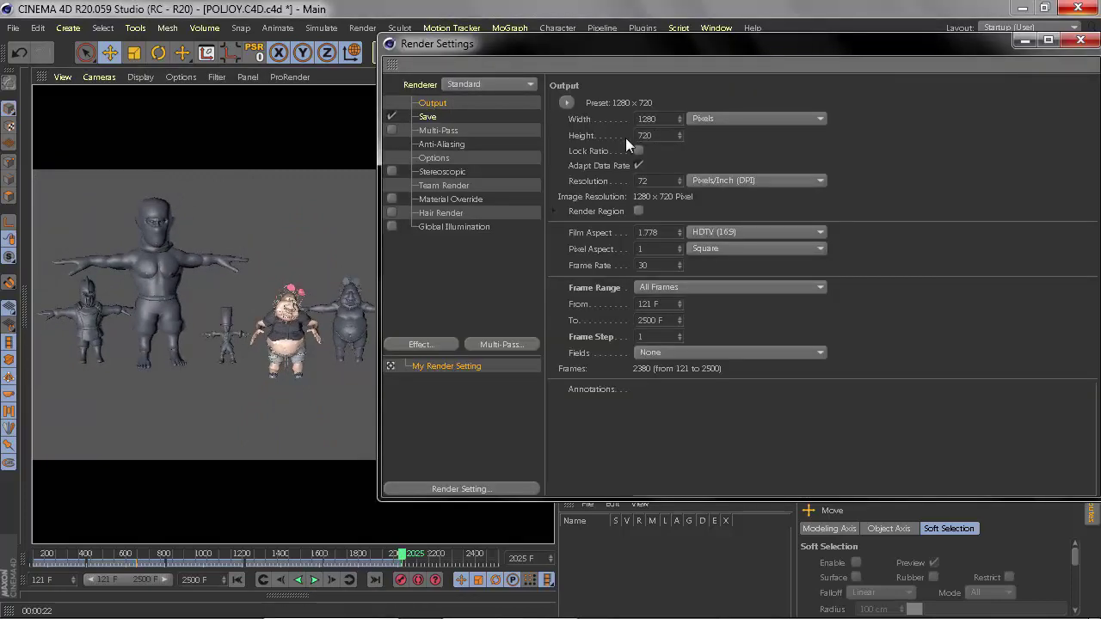
click(445, 116)
key(Down)
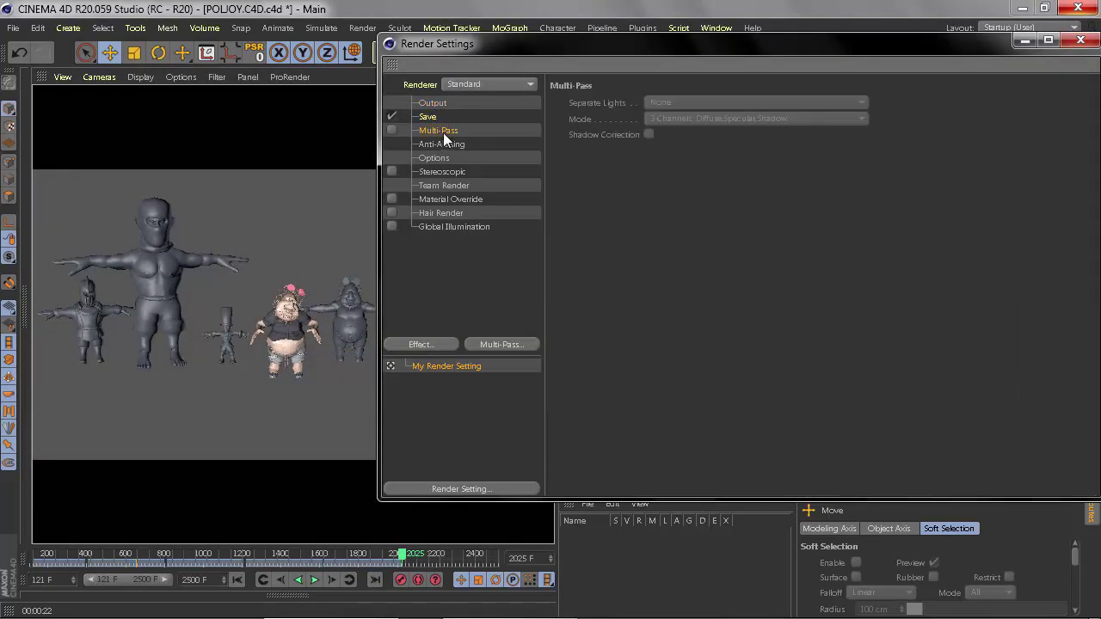
key(Down)
key(Down)
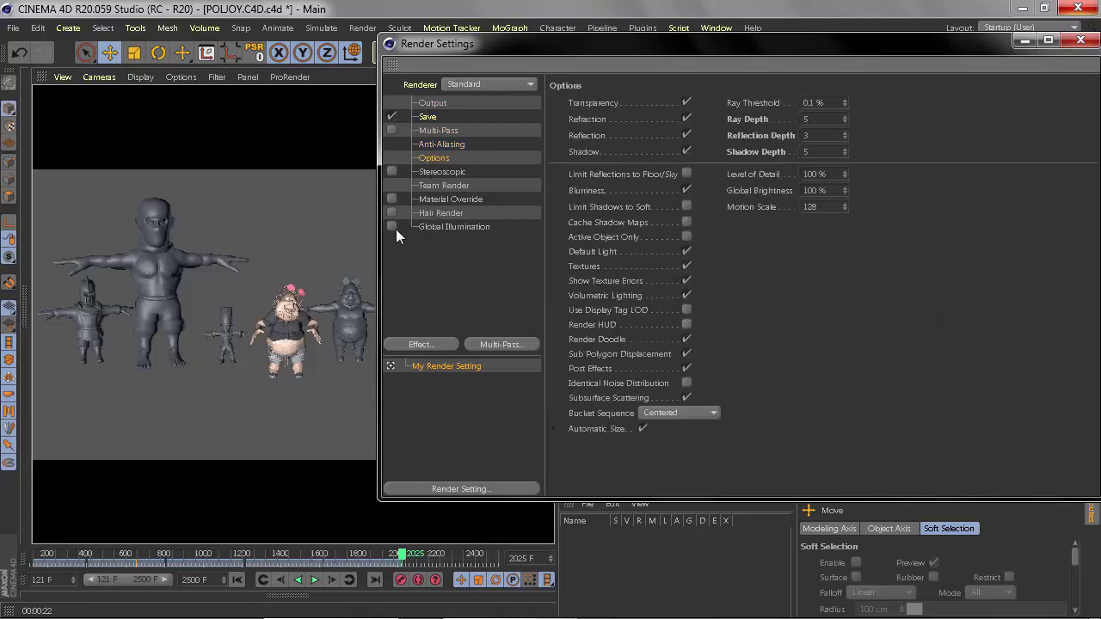
click(393, 228)
Set the frame range to Current Frame and render to the Picture Viewer
click(434, 103)
click(680, 287)
click(674, 324)
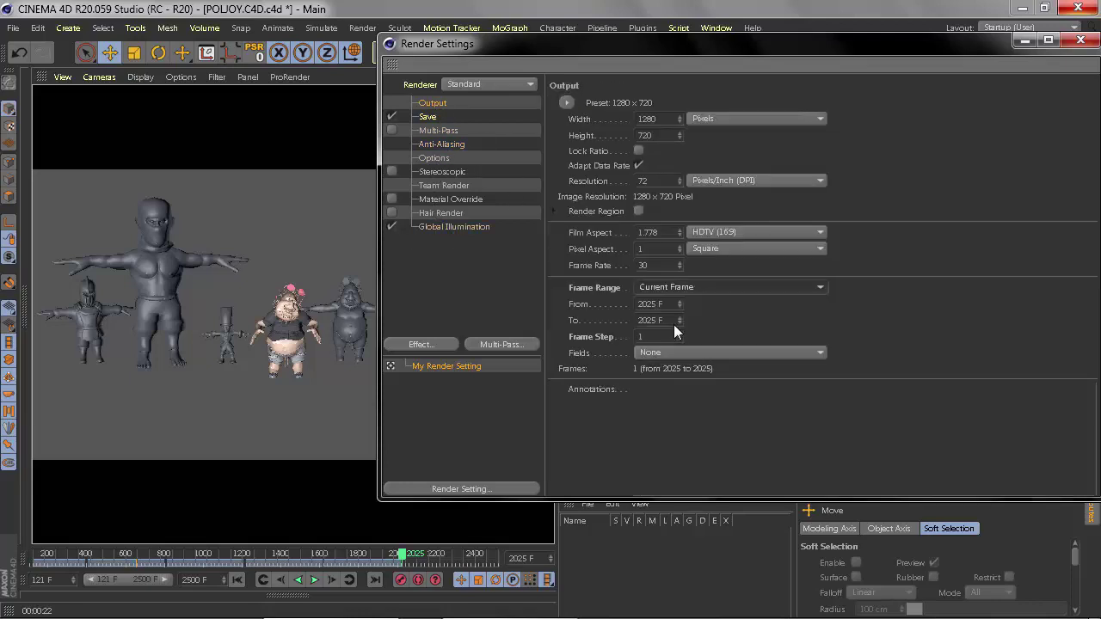
click(1081, 40)
click(609, 57)
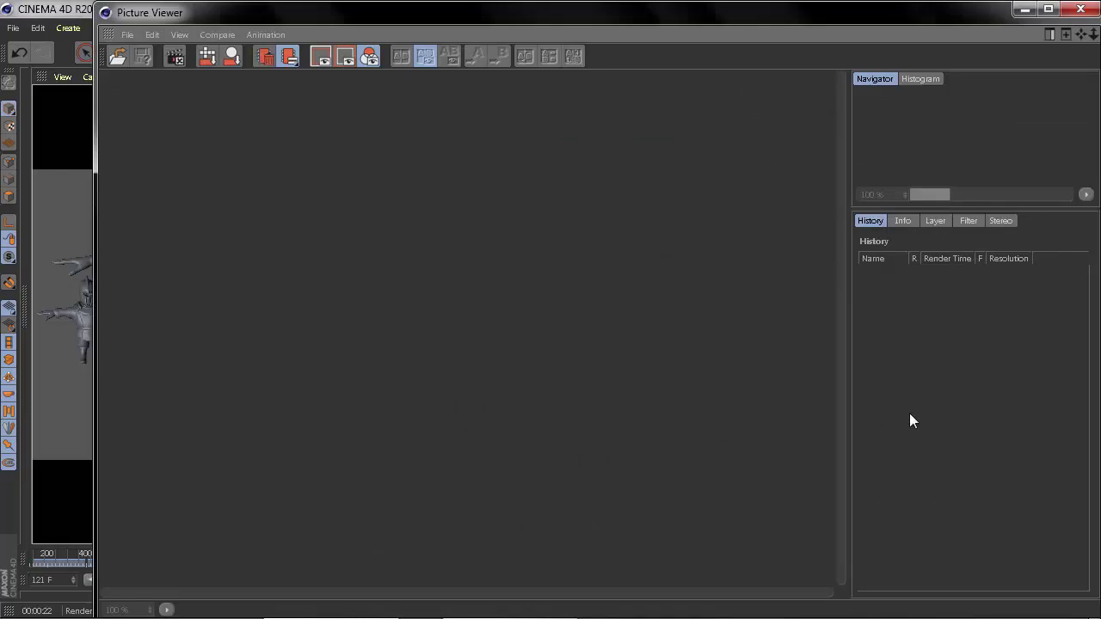
Maximise the Picture Viewer and zoom and pan across the finished frame 2025 render
scroll(467, 265, down, 2)
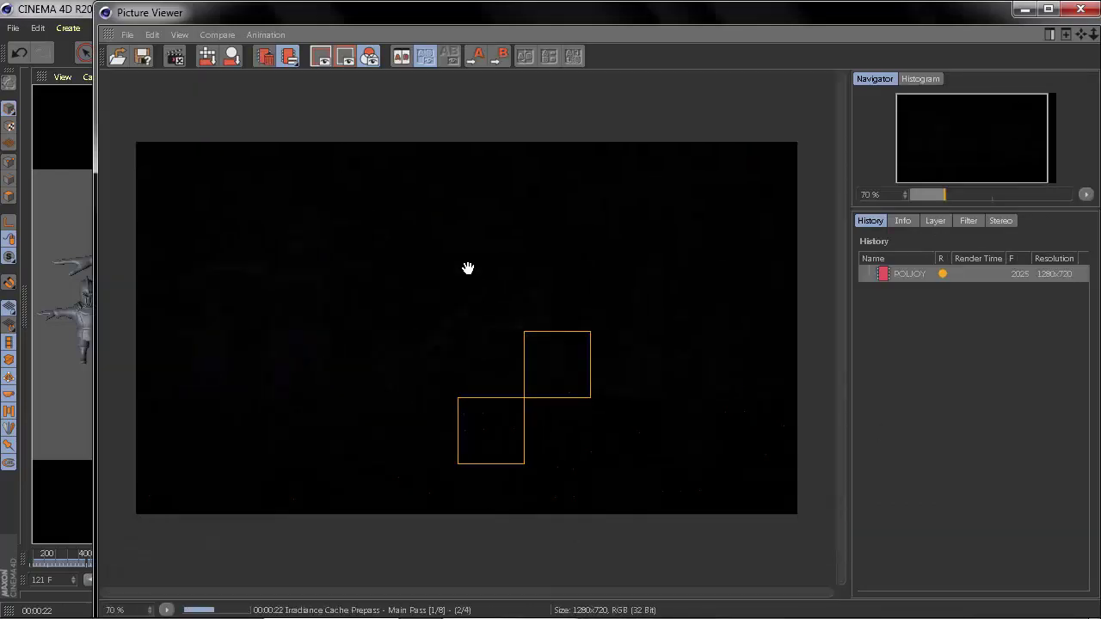
click(1048, 9)
scroll(626, 393, up, 1)
scroll(626, 393, down, 1)
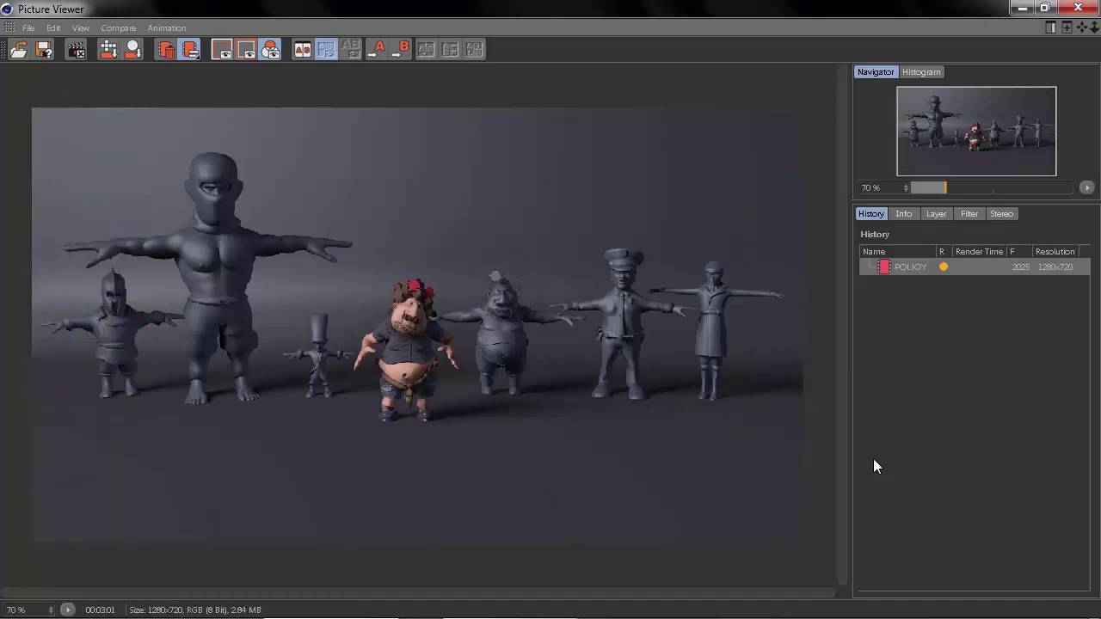
scroll(403, 311, up, 2)
drag(403, 311, 654, 364)
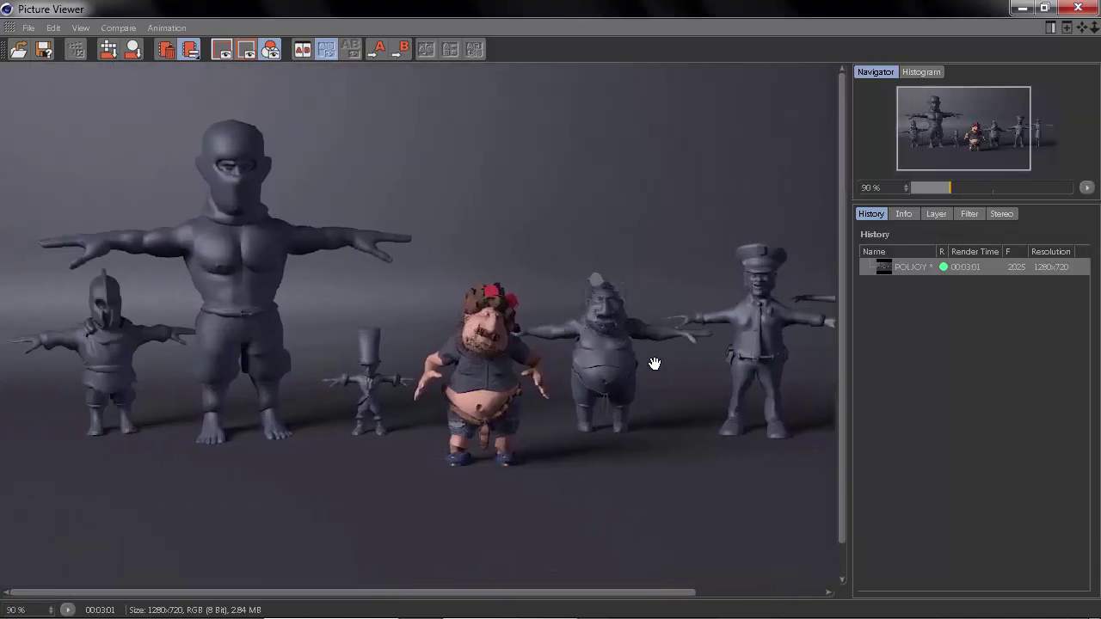
scroll(192, 304, up, 3)
mouse_move(192, 305)
mouse_down()
mouse_move(491, 363)
mouse_move(229, 216)
mouse_up()
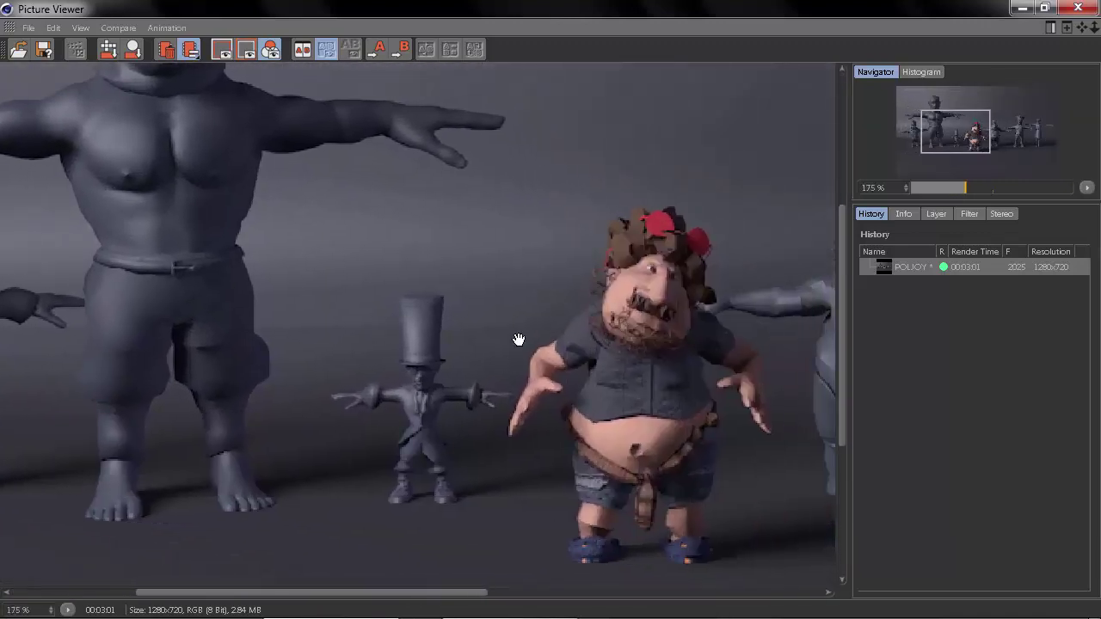
mouse_move(519, 339)
mouse_down()
mouse_move(524, 364)
mouse_move(297, 317)
mouse_up()
drag(427, 364, 619, 366)
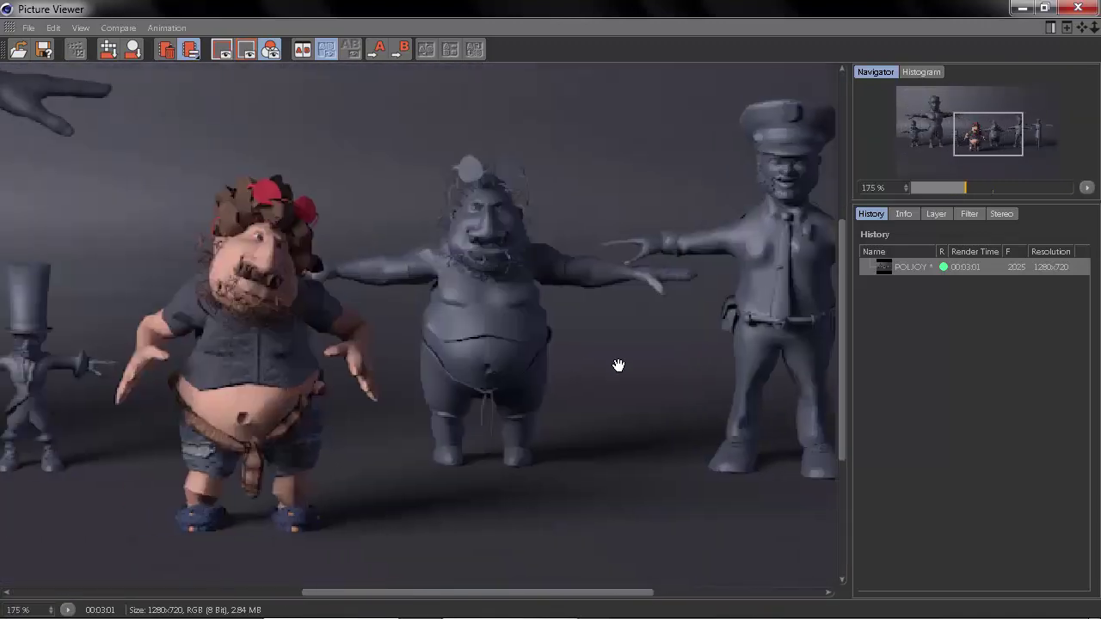
scroll(619, 366, down, 4)
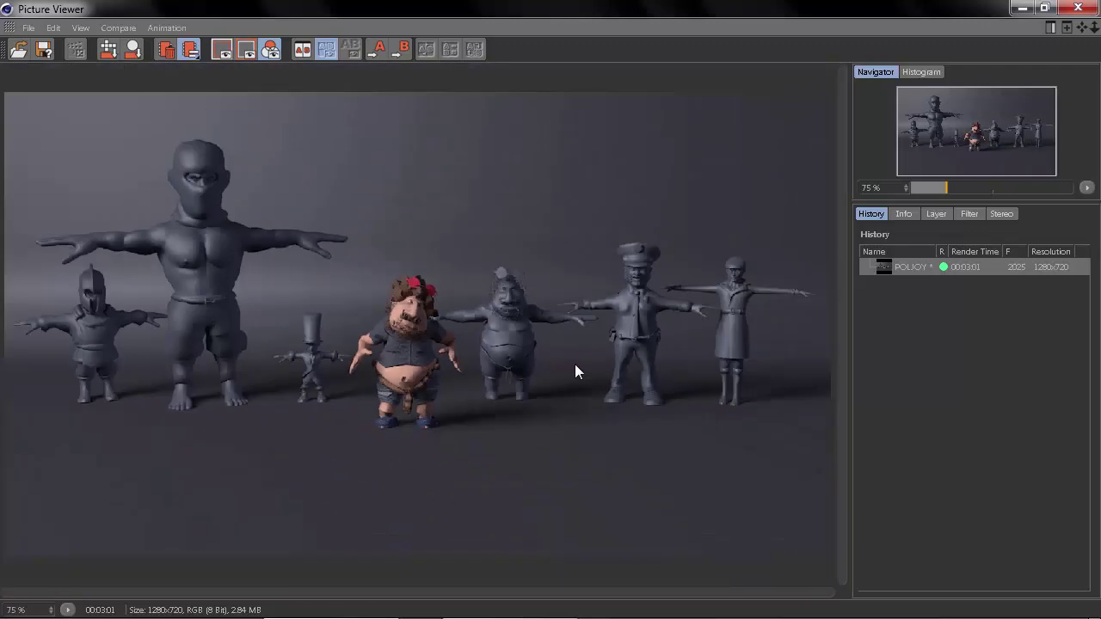
Choose Save as for the render with PNG as the image format
click(28, 27)
click(51, 71)
click(108, 56)
click(111, 225)
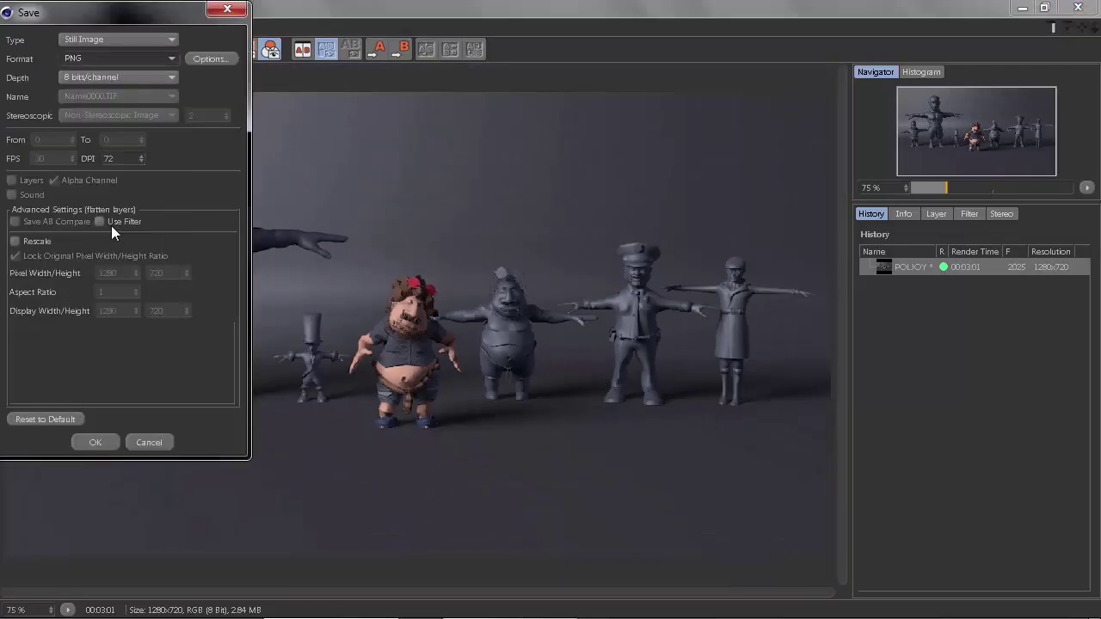
click(102, 441)
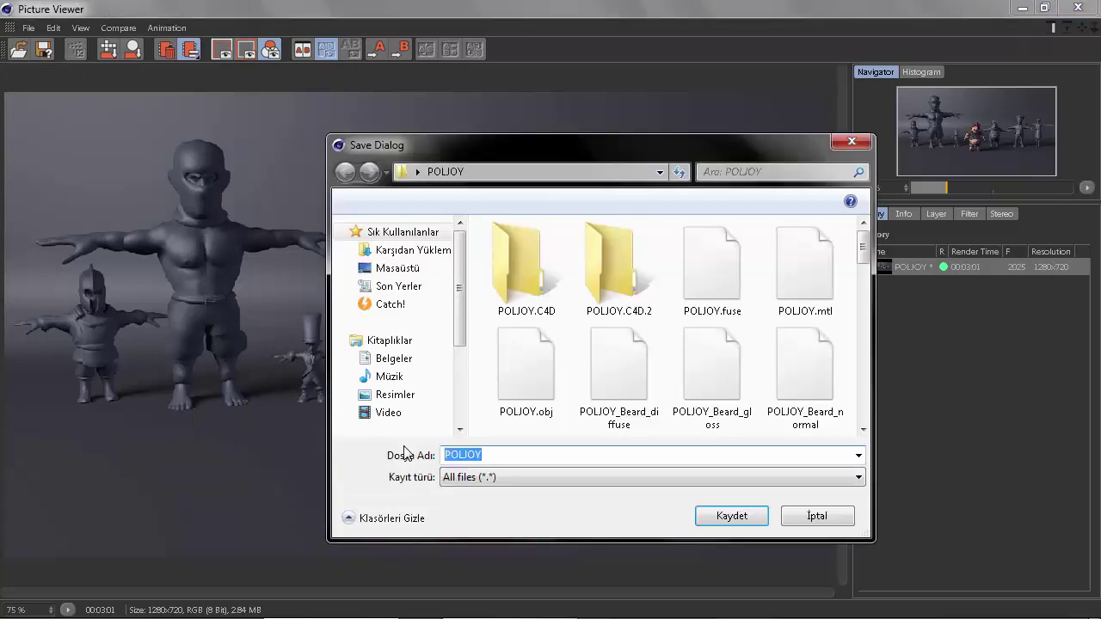
Save the PNG to the desktop (Masaüstü) and close the Picture Viewer
click(391, 267)
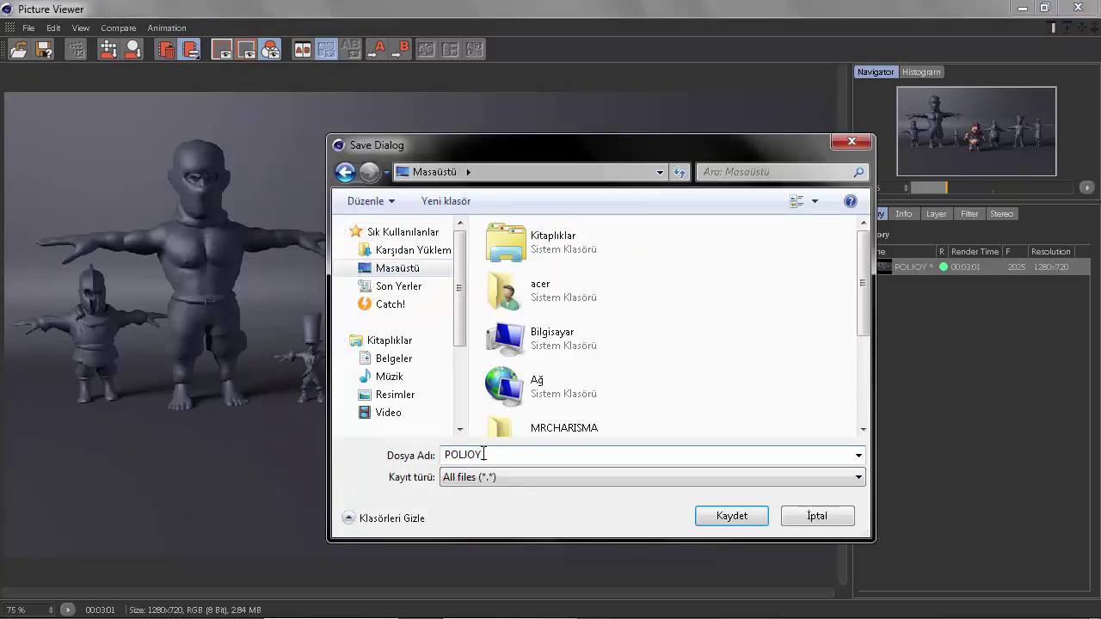
text(MASA USTU)
click(727, 517)
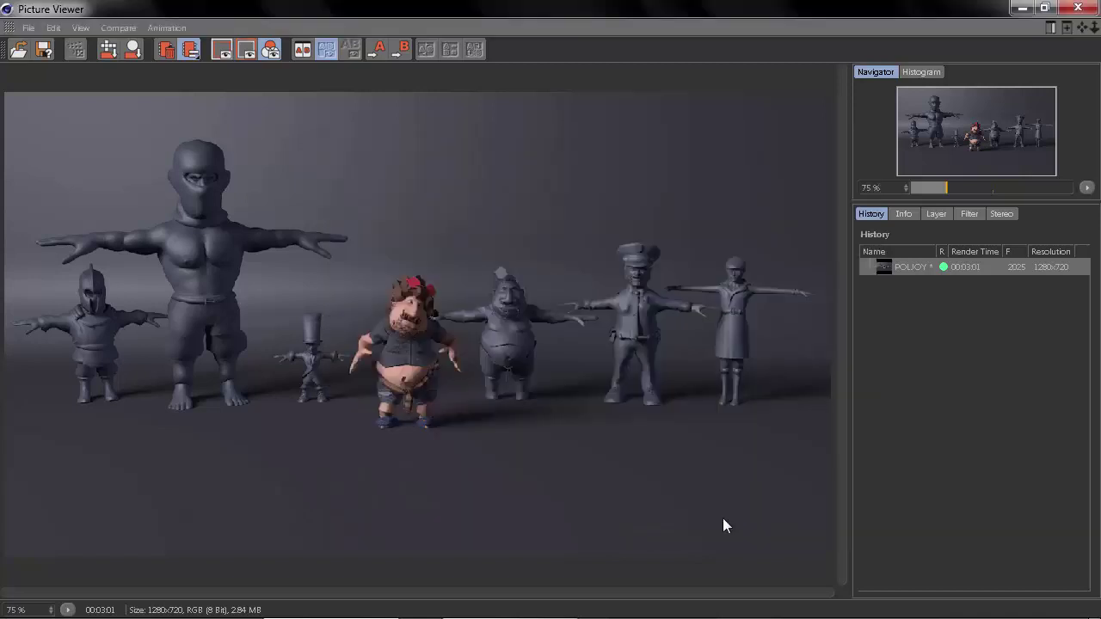
click(1067, 10)
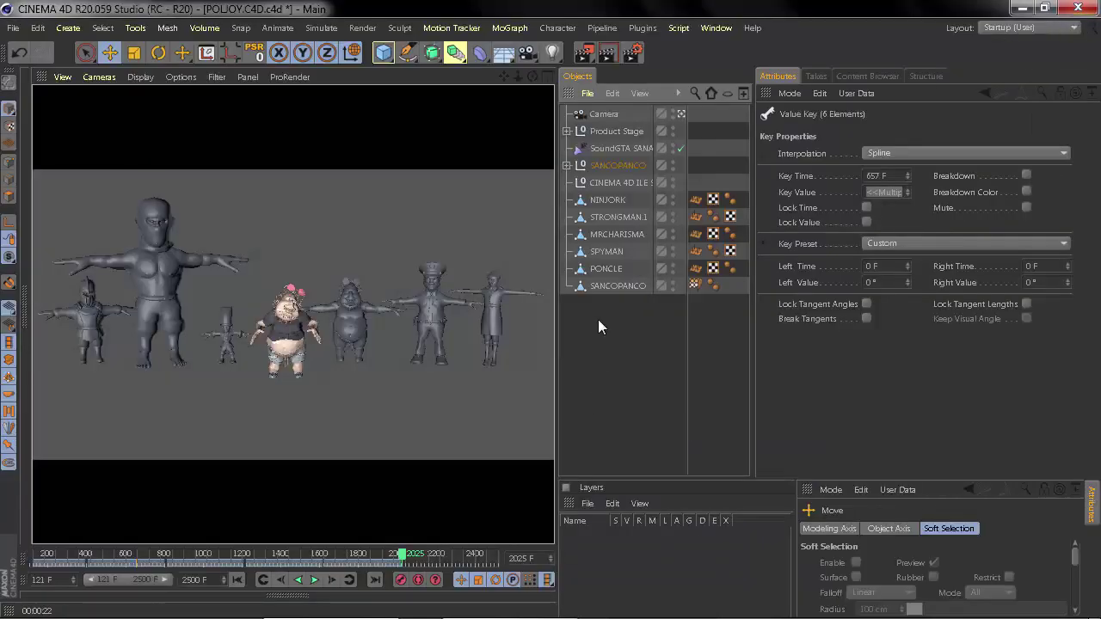
Add a new Null object and rename it with a person's dedication name
drag(383, 52, 417, 69)
double_click(635, 117)
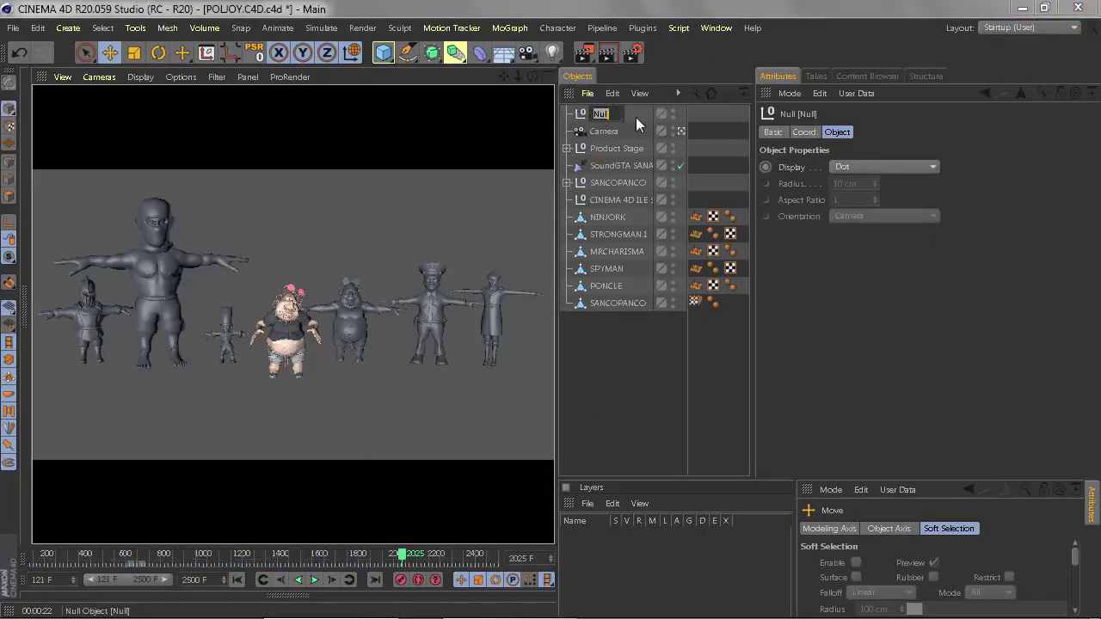
text(SEVG)
key(BackSpace)
key(BackSpace)
key(BackSpace)
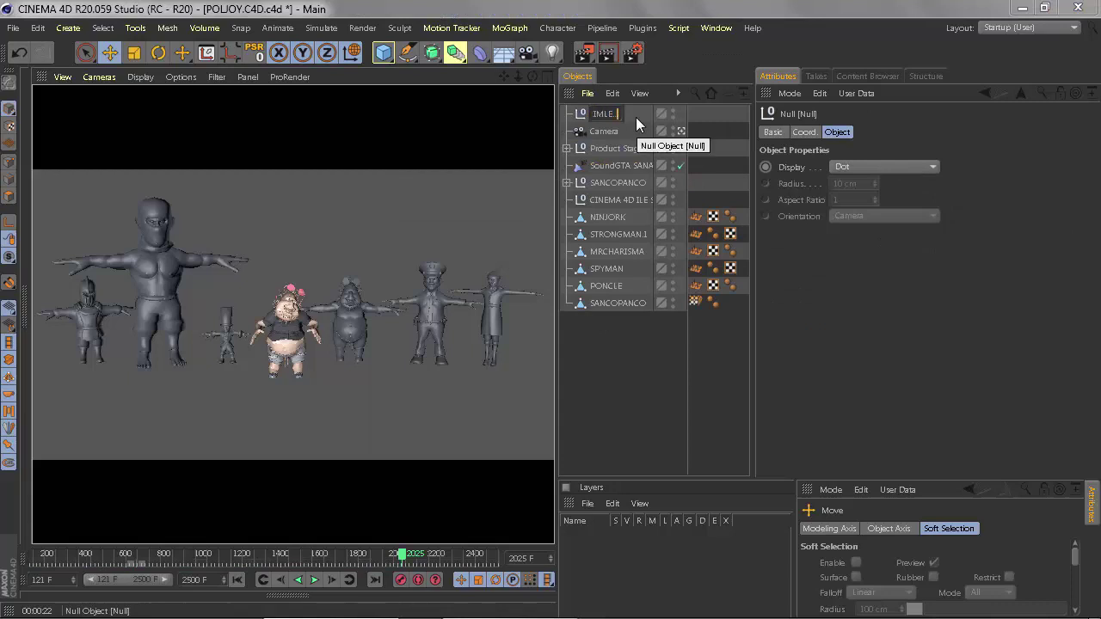
text(MURAT YUCEL)
key(Return)
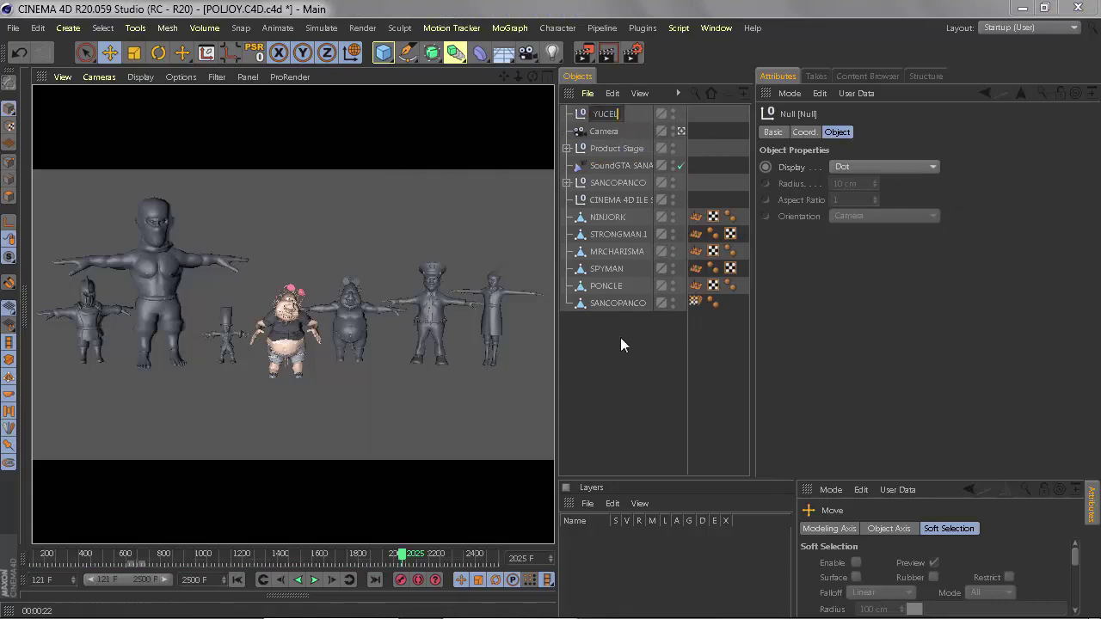
Move the CINEMA 4D ILE STILIZE null to second place and widen the object list
drag(689, 120, 714, 120)
drag(619, 199, 617, 132)
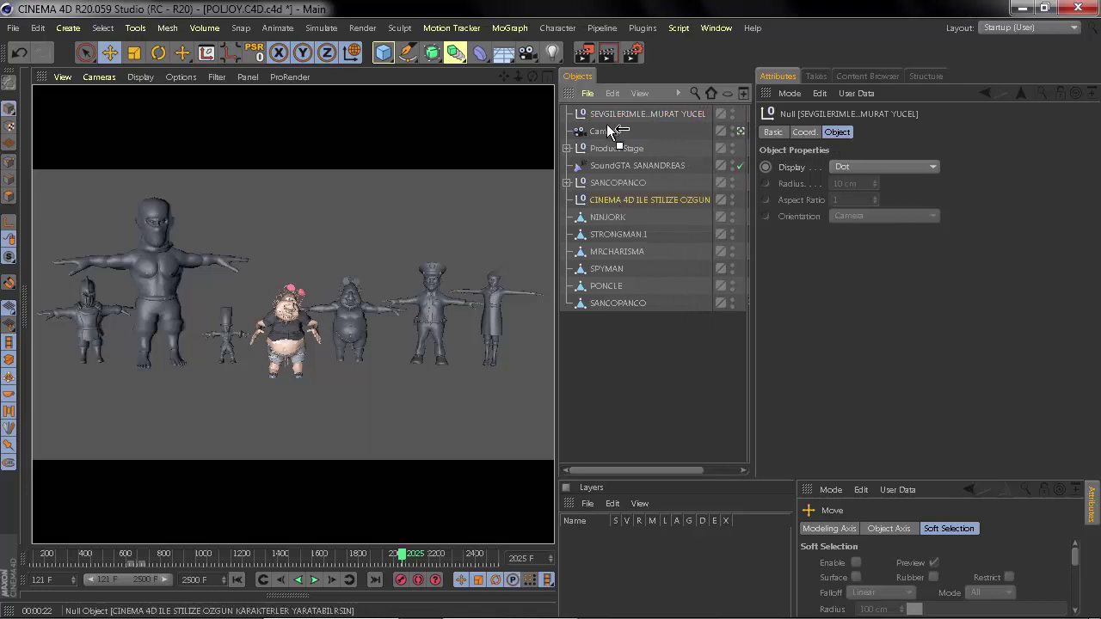
drag(753, 196, 807, 196)
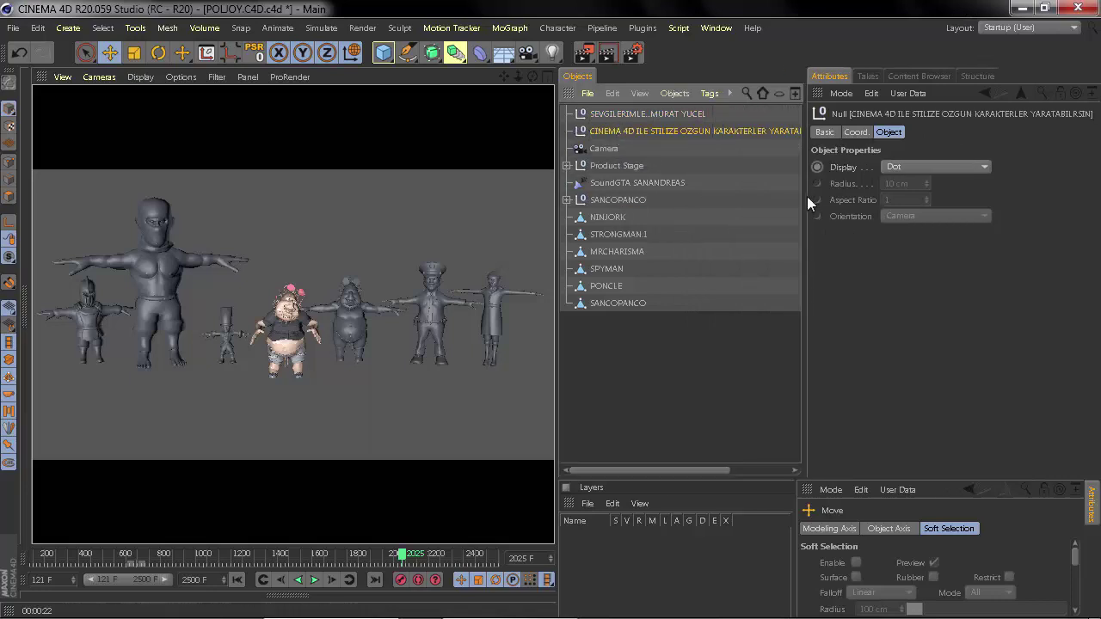
drag(638, 469, 657, 469)
drag(558, 376, 458, 376)
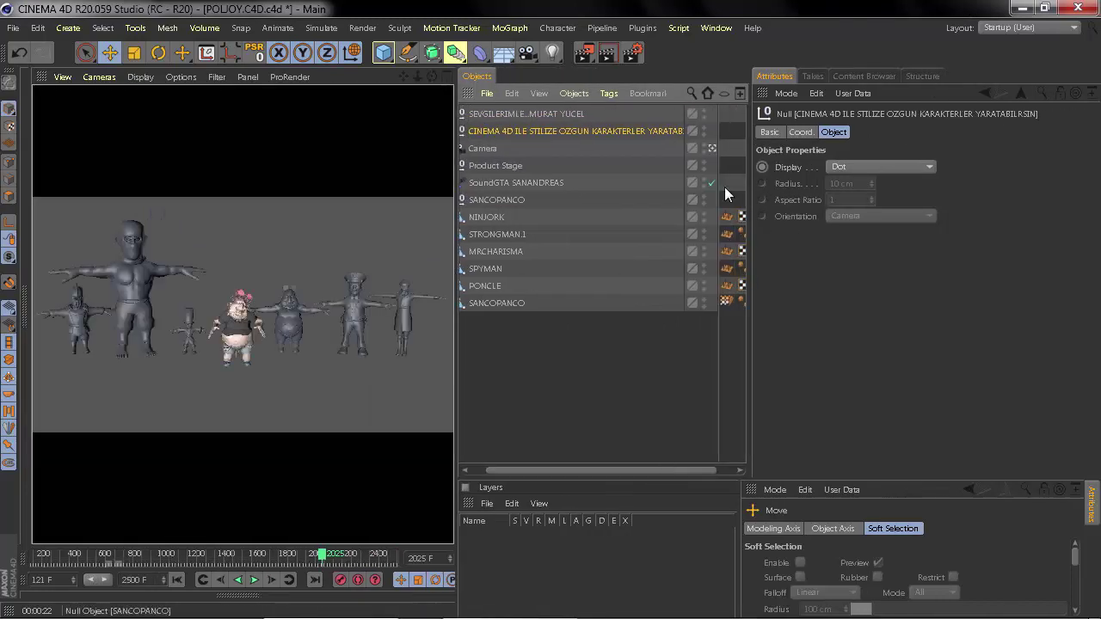
Save the project via File > Save, then rewind to the start and play the animation
click(555, 355)
click(13, 27)
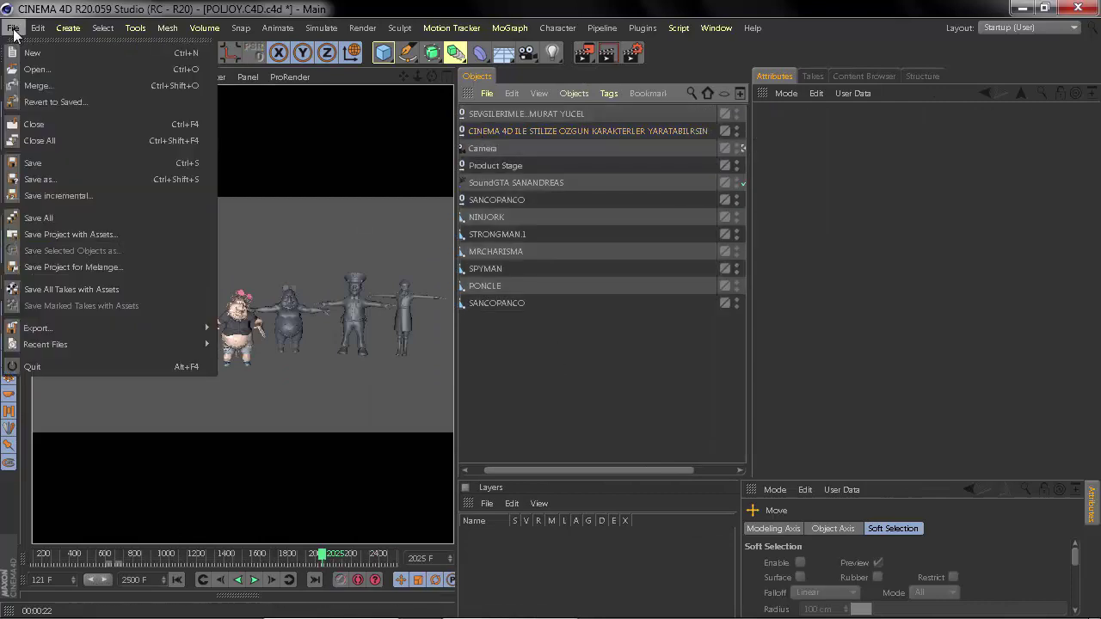
click(40, 163)
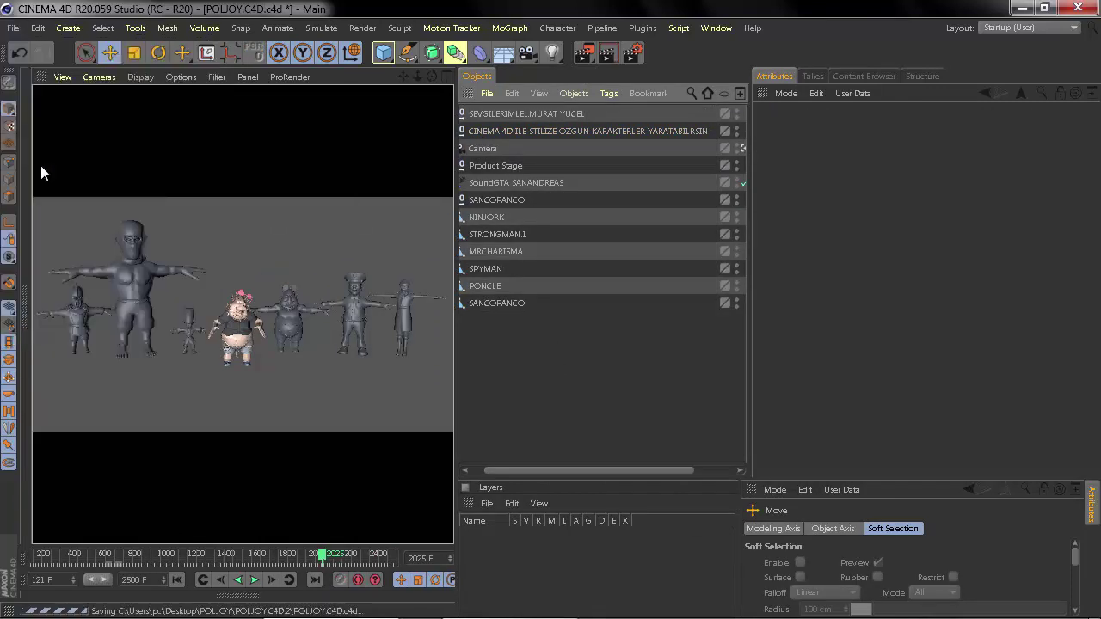
click(177, 580)
click(254, 580)
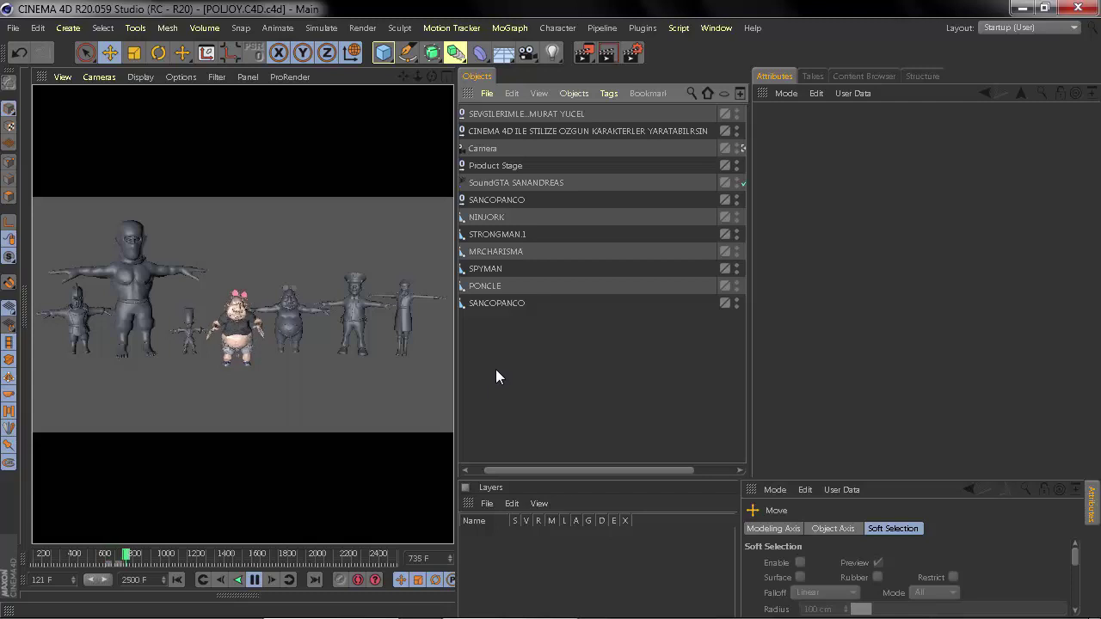
Minimise Cinema 4D and open the saved render image on the desktop
click(1025, 11)
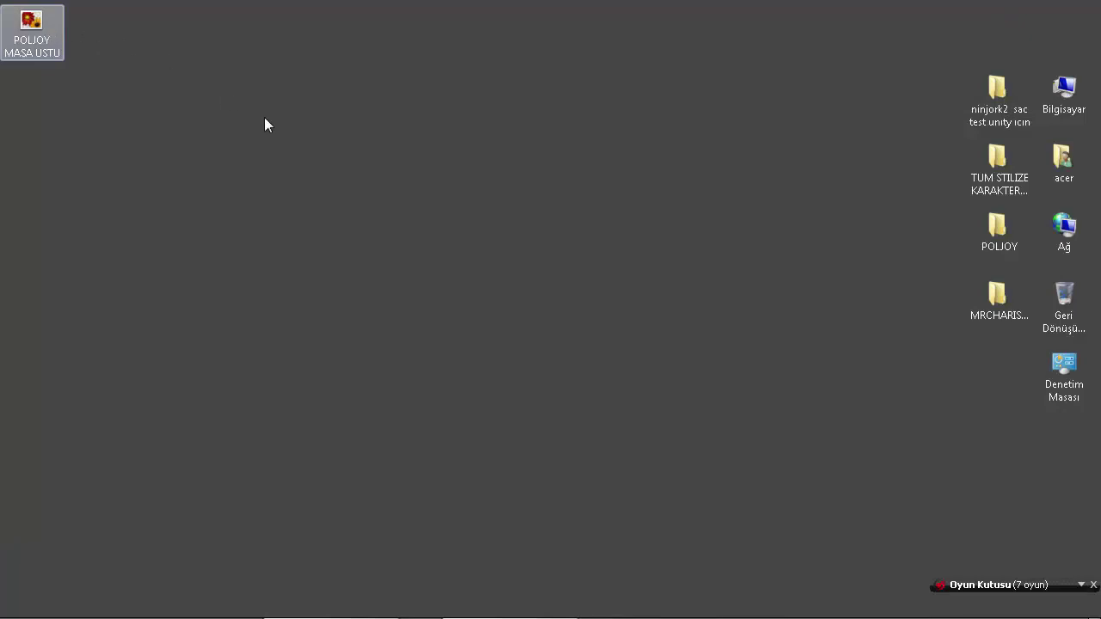
drag(392, 241, 392, 242)
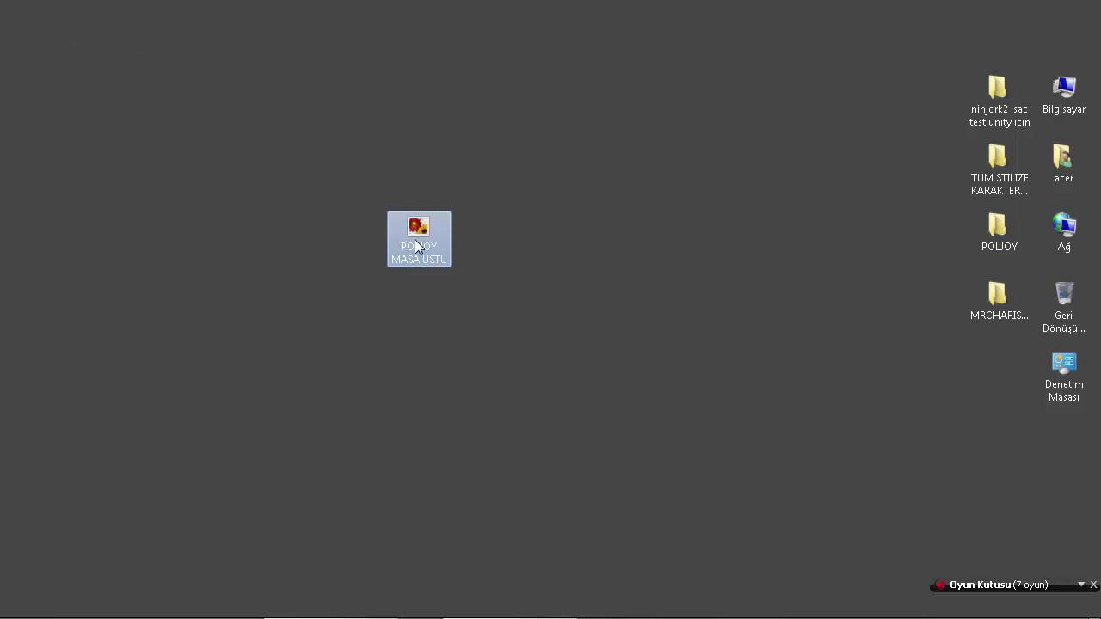
double_click(415, 240)
Set the render image as the desktop background and restore Cinema 4D from the taskbar
key(shift+F10)
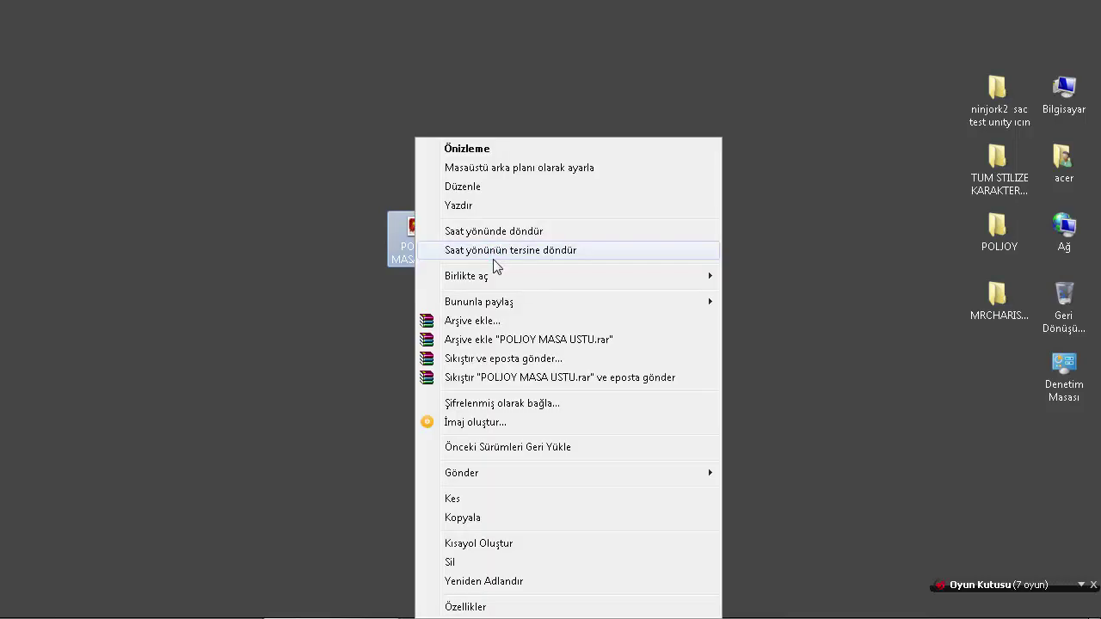
click(522, 176)
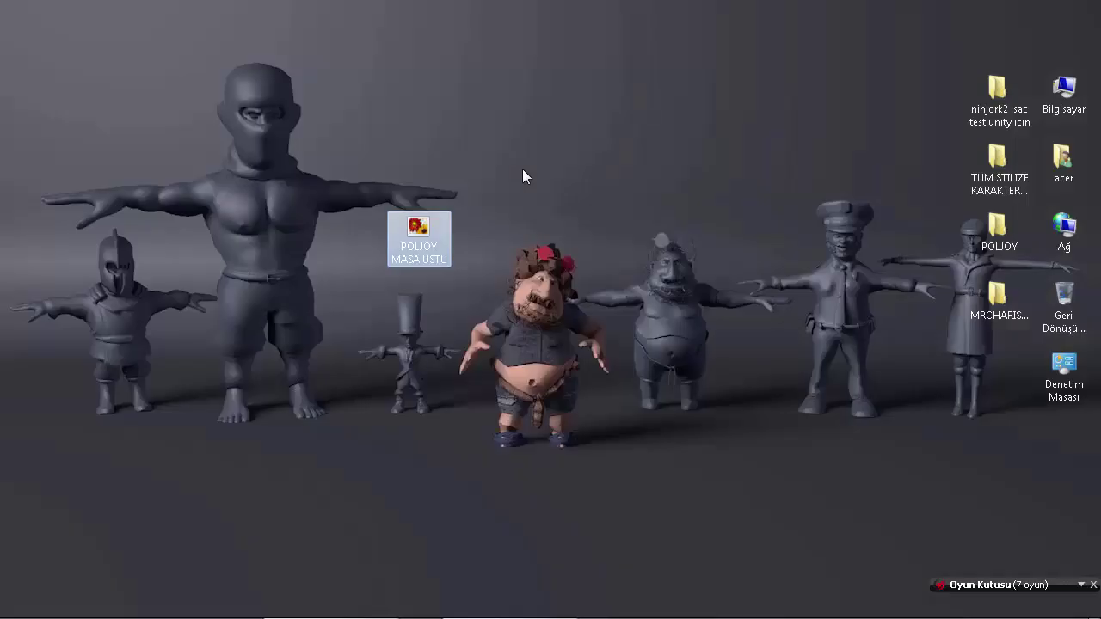
click(517, 479)
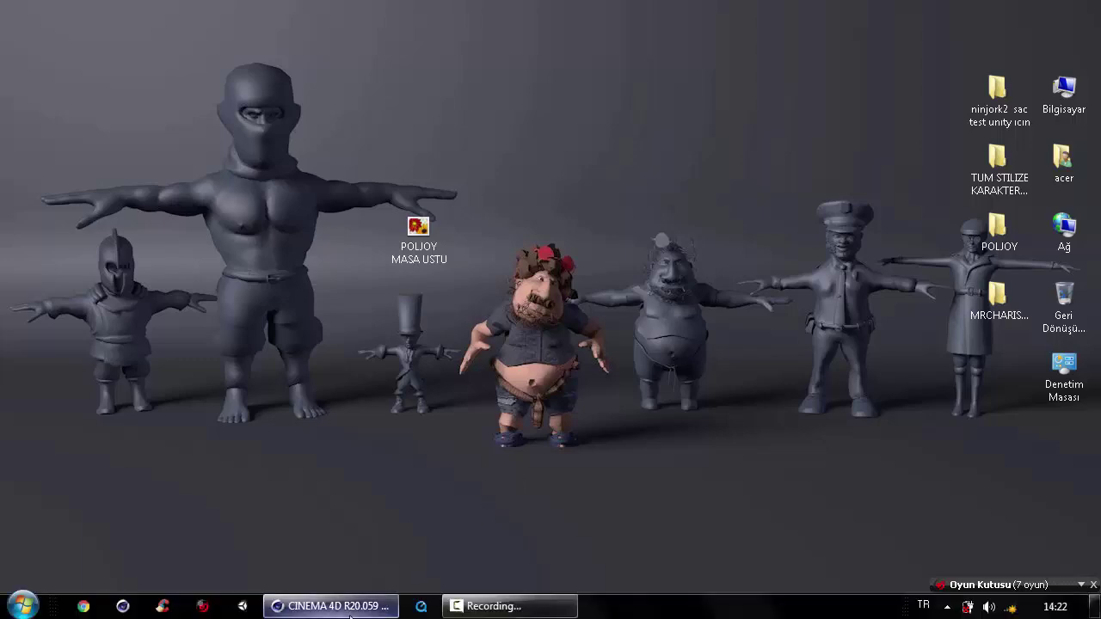
click(344, 605)
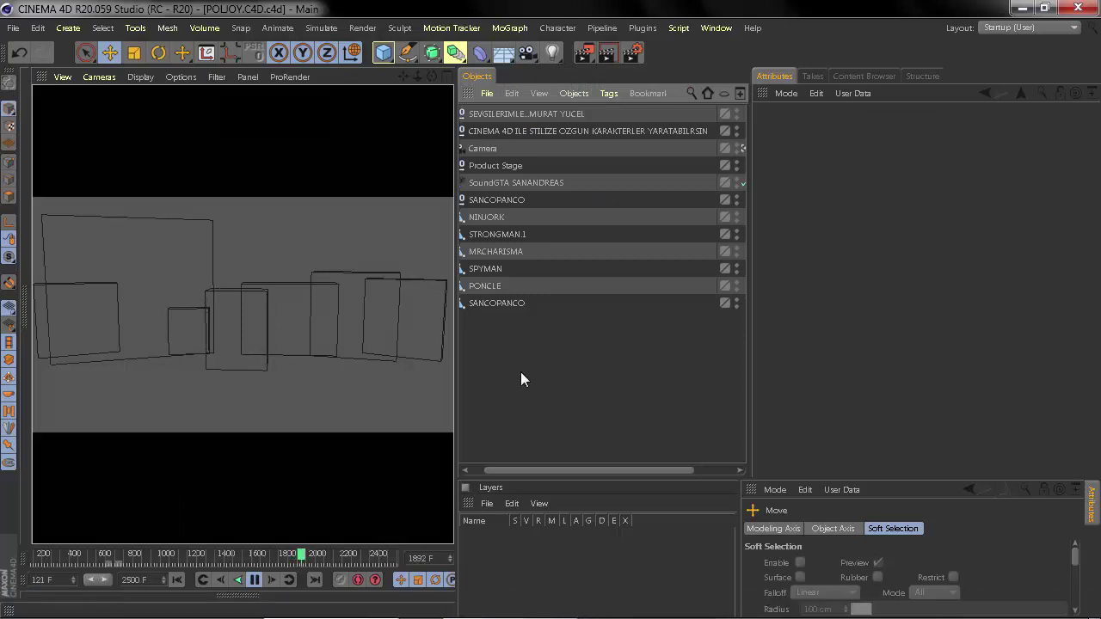
Pause the timeline playback so it halts at frame 1935 of 2500
click(255, 582)
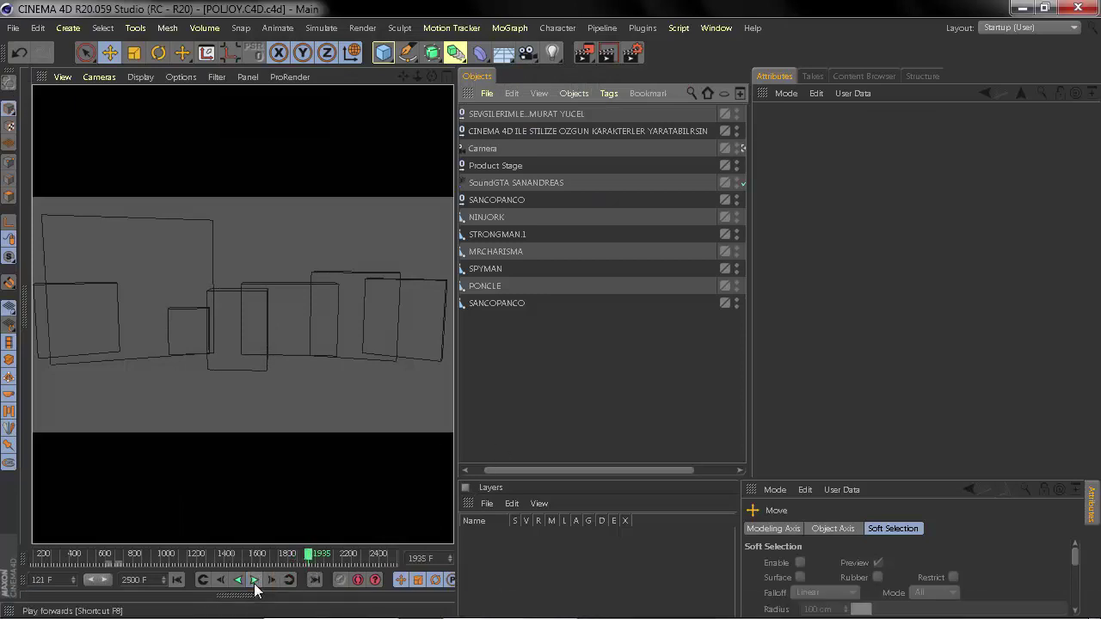